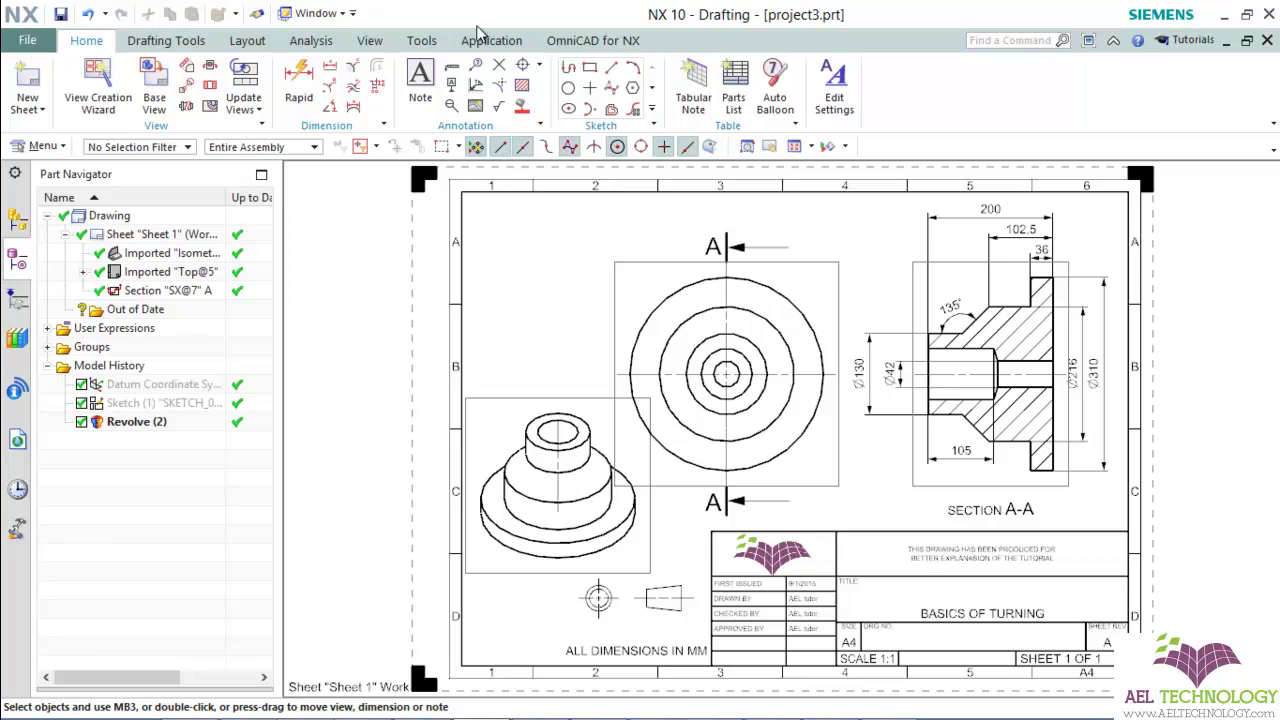
# - Switch to Manufacturing and initialize a cam_general turning setup
pyautogui.click(486, 40)
pyautogui.click(290, 97)
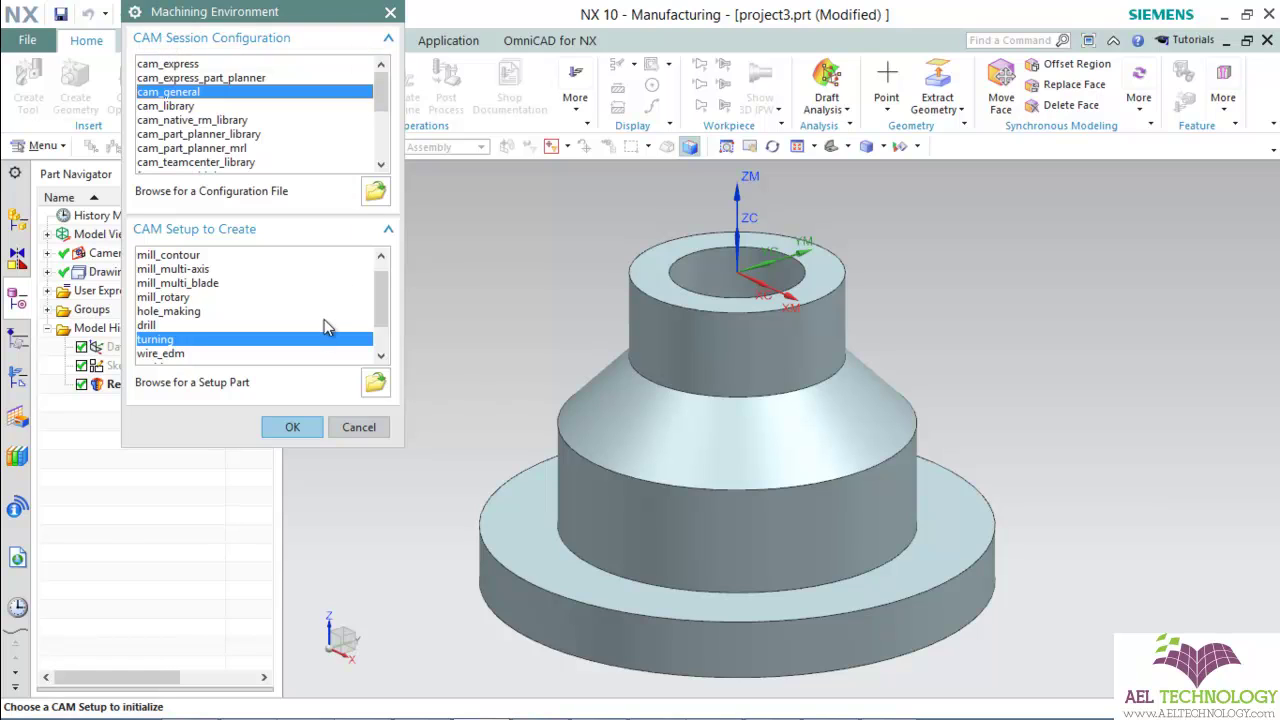
pyautogui.click(270, 422)
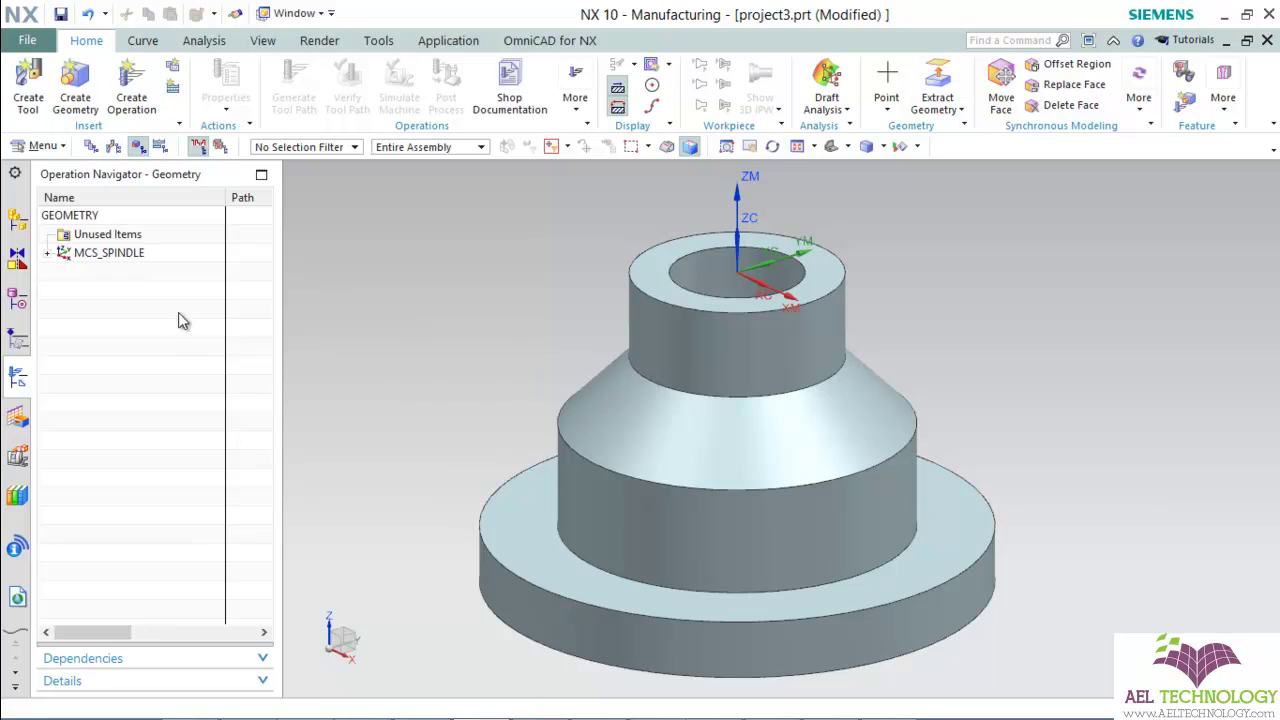
# - Expand MCS_SPINDLE and WORKPIECE in the geometry tree and orbit the part to a side view
pyautogui.click(47, 253)
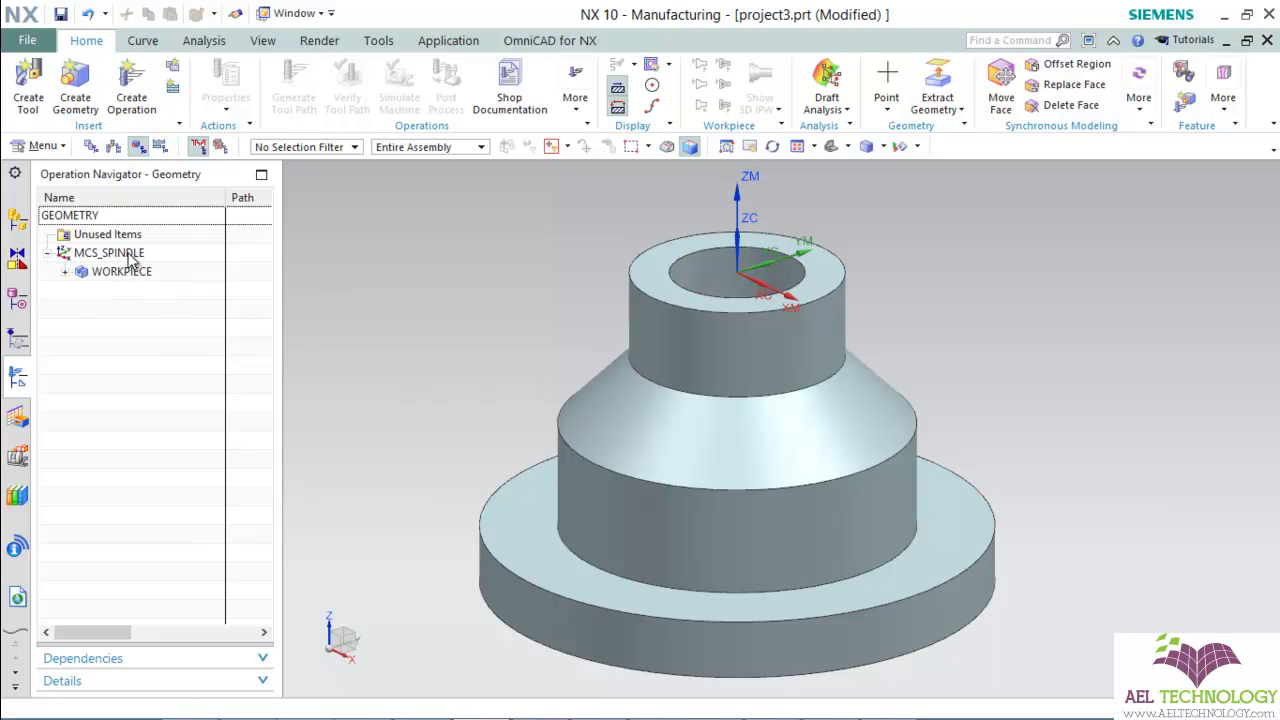
pyautogui.click(65, 272)
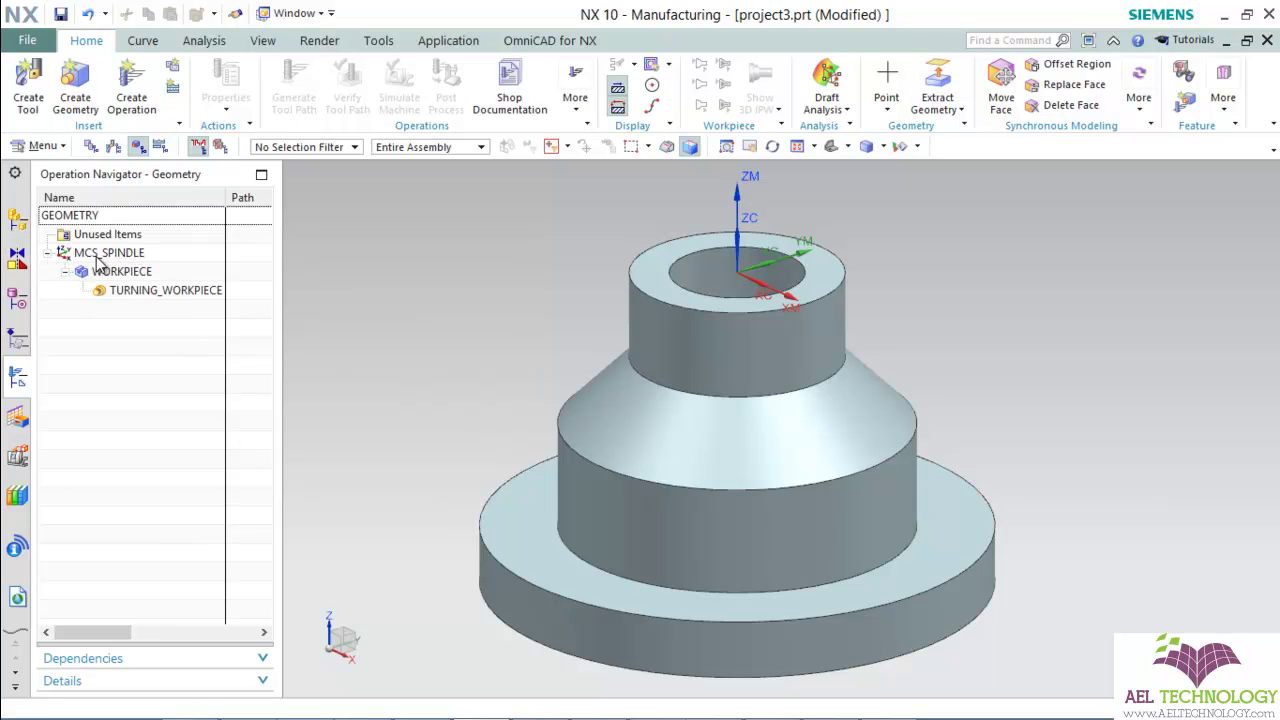
pyautogui.moveTo(720, 333)
pyautogui.mouseDown(button='middle')
pyautogui.moveTo(637, 509)
pyautogui.moveTo(614, 443)
pyautogui.moveTo(675, 487)
pyautogui.moveTo(666, 463)
pyautogui.moveTo(674, 480)
pyautogui.mouseUp(button='middle')
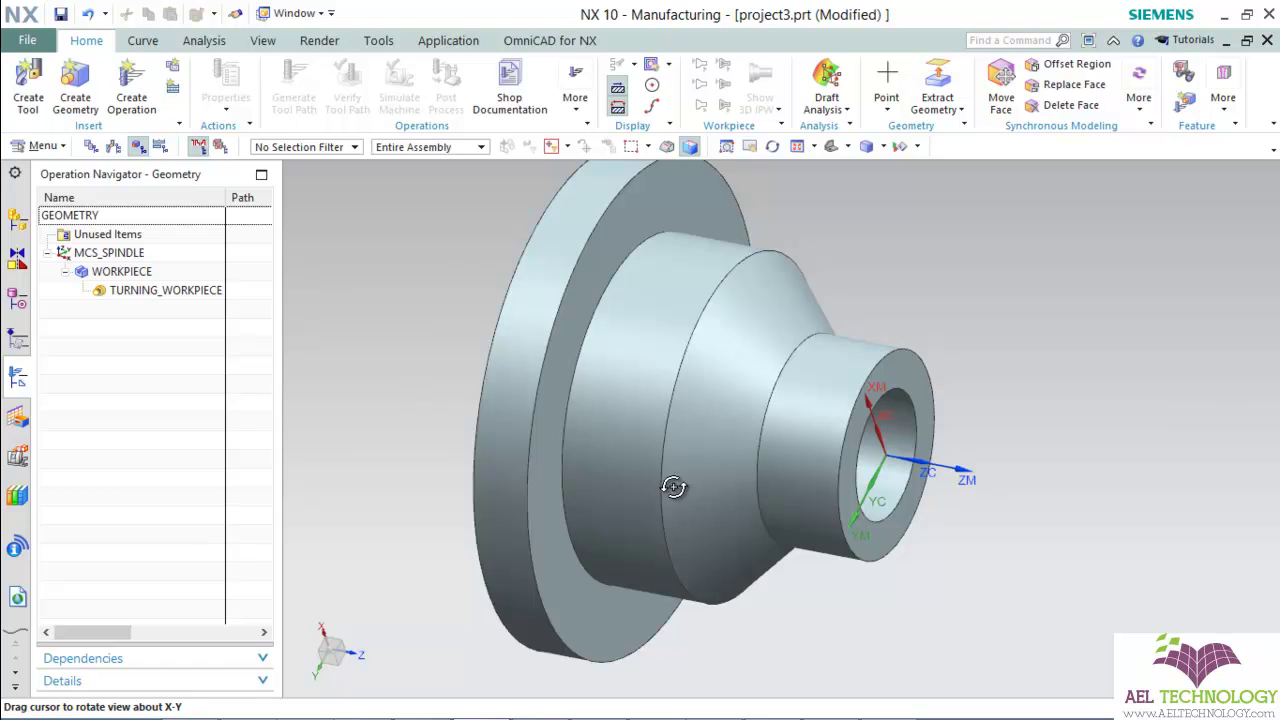
pyautogui.click(657, 474)
# - Set MCS_SPINDLE's coordinate system to the Absolute CSYS
pyautogui.click(100, 253)
pyautogui.rightClick(103, 253)
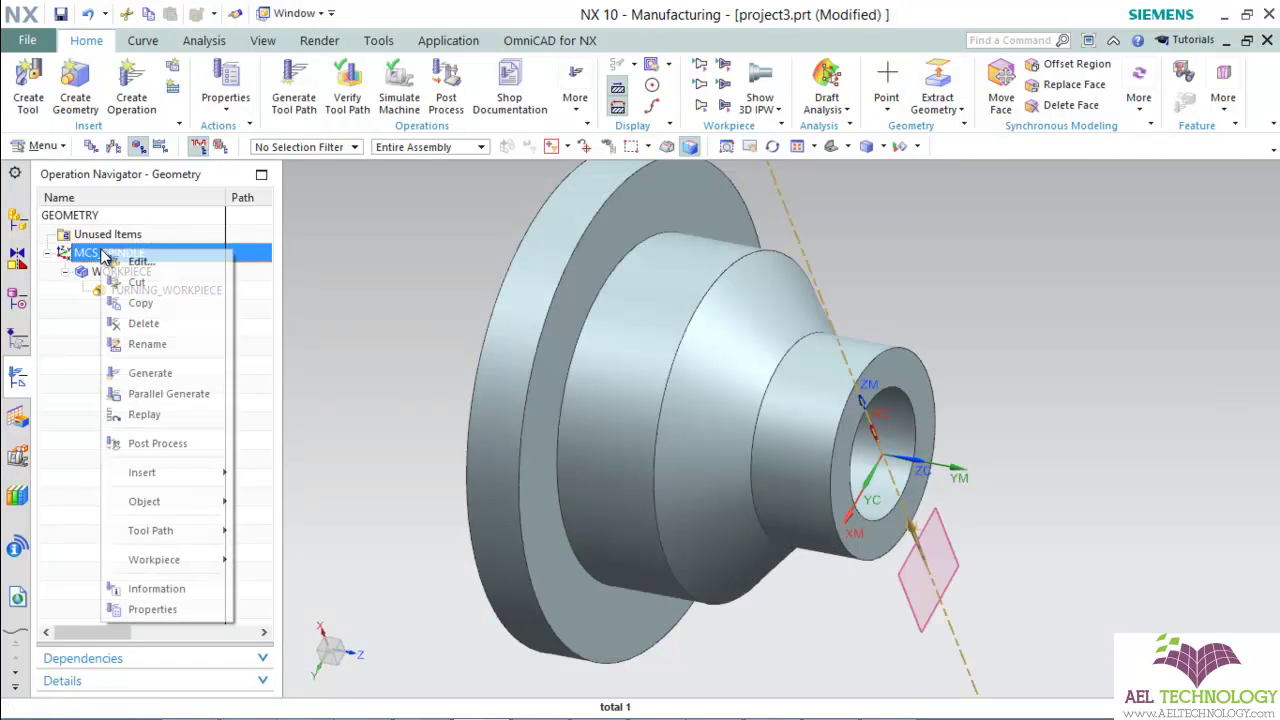
pyautogui.click(142, 262)
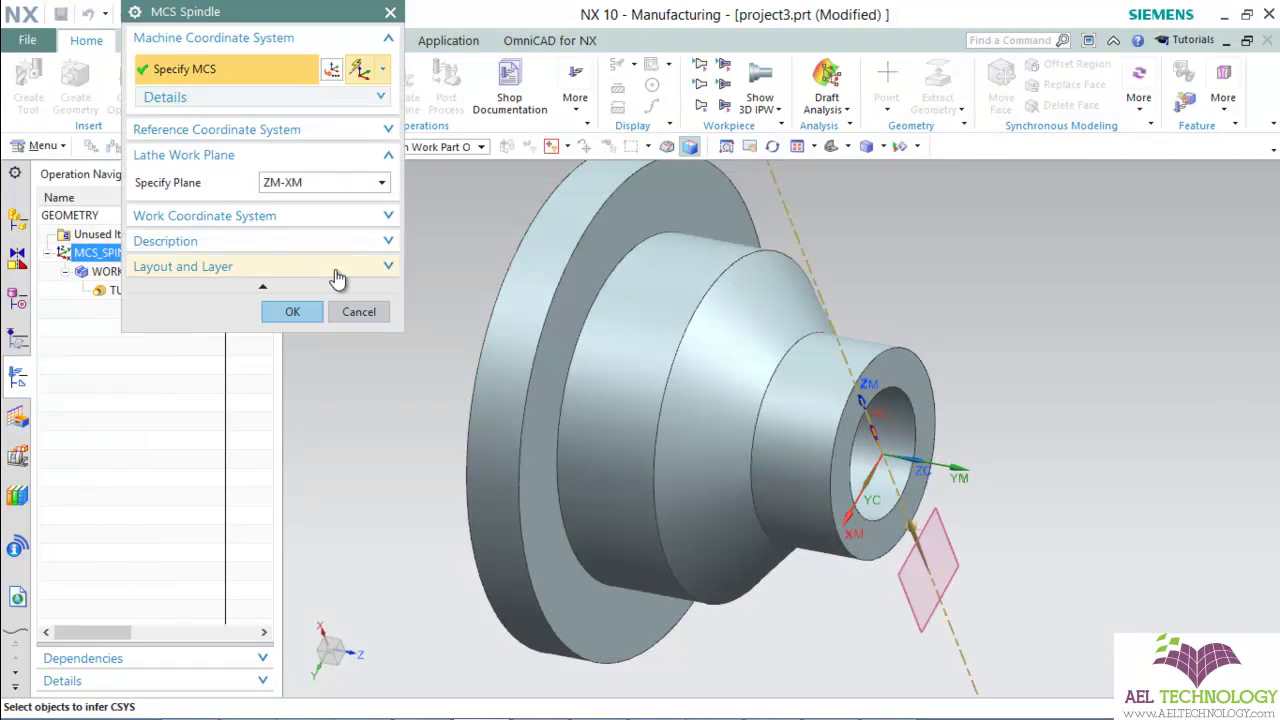
pyautogui.click(381, 72)
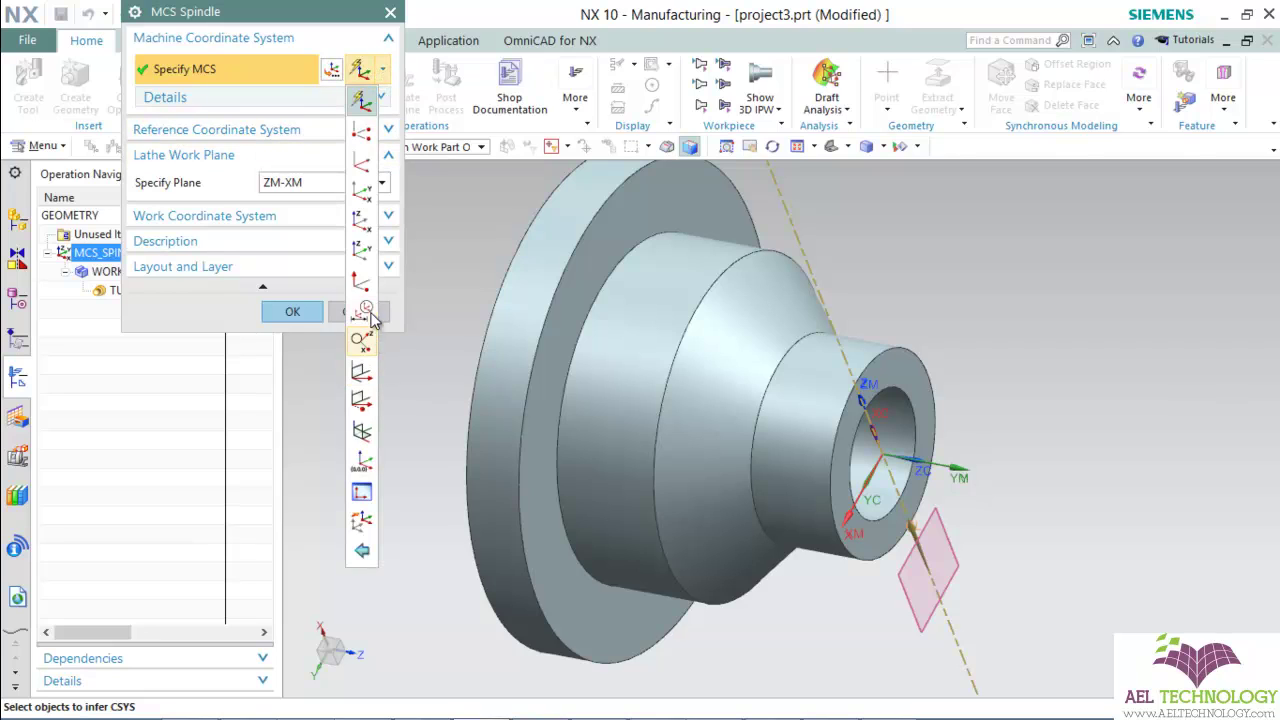
pyautogui.click(364, 463)
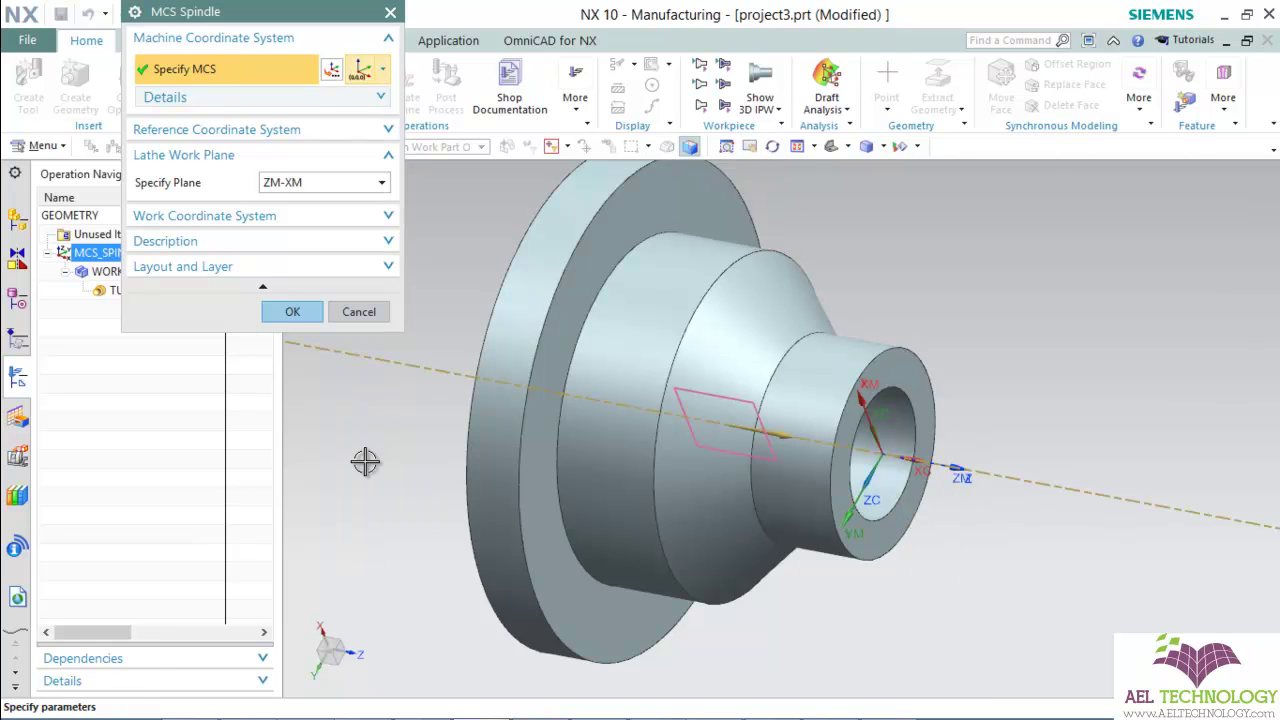
pyautogui.click(292, 314)
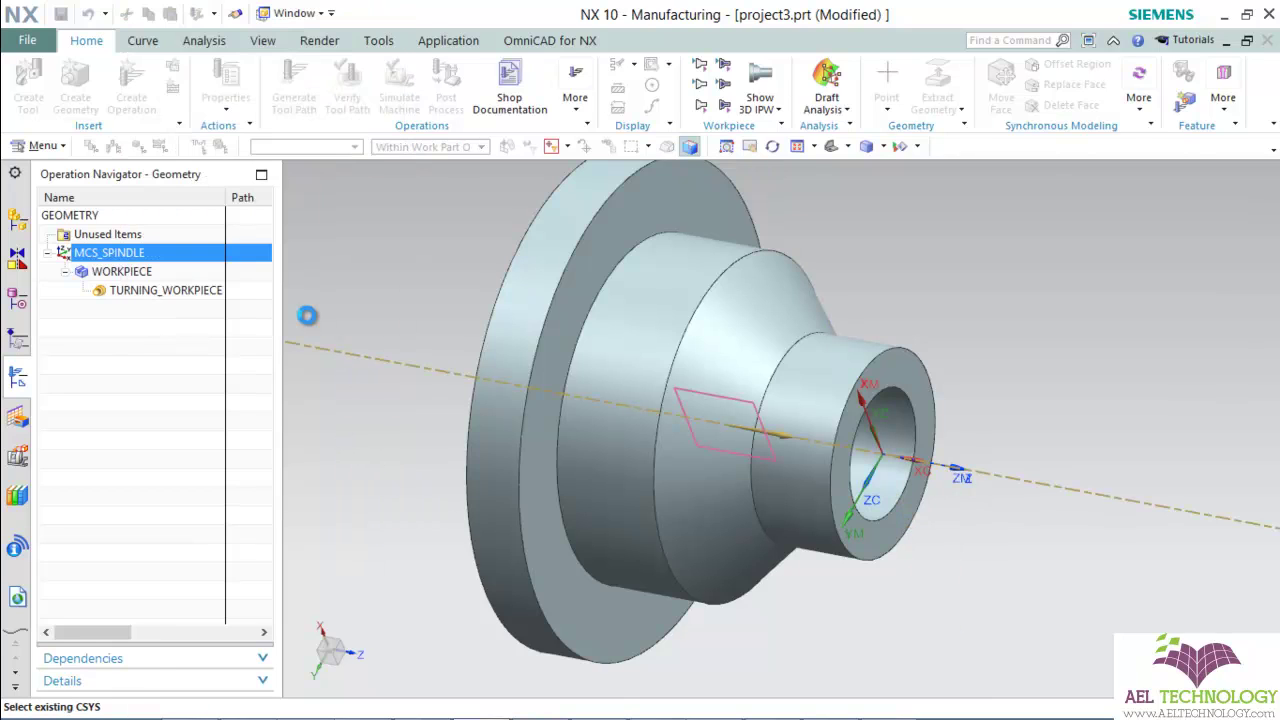
pyautogui.rightClick(133, 274)
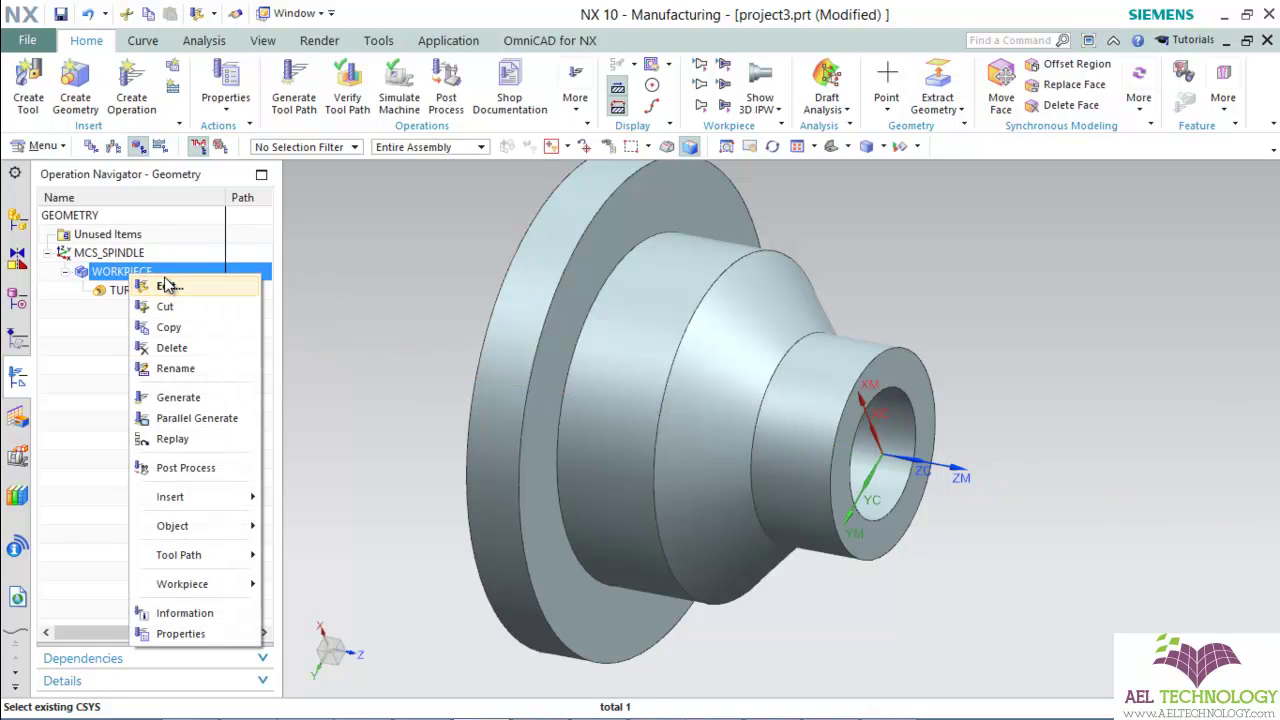
# - Specify the revolved solid body as WORKPIECE's part geometry and confirm
pyautogui.click(160, 286)
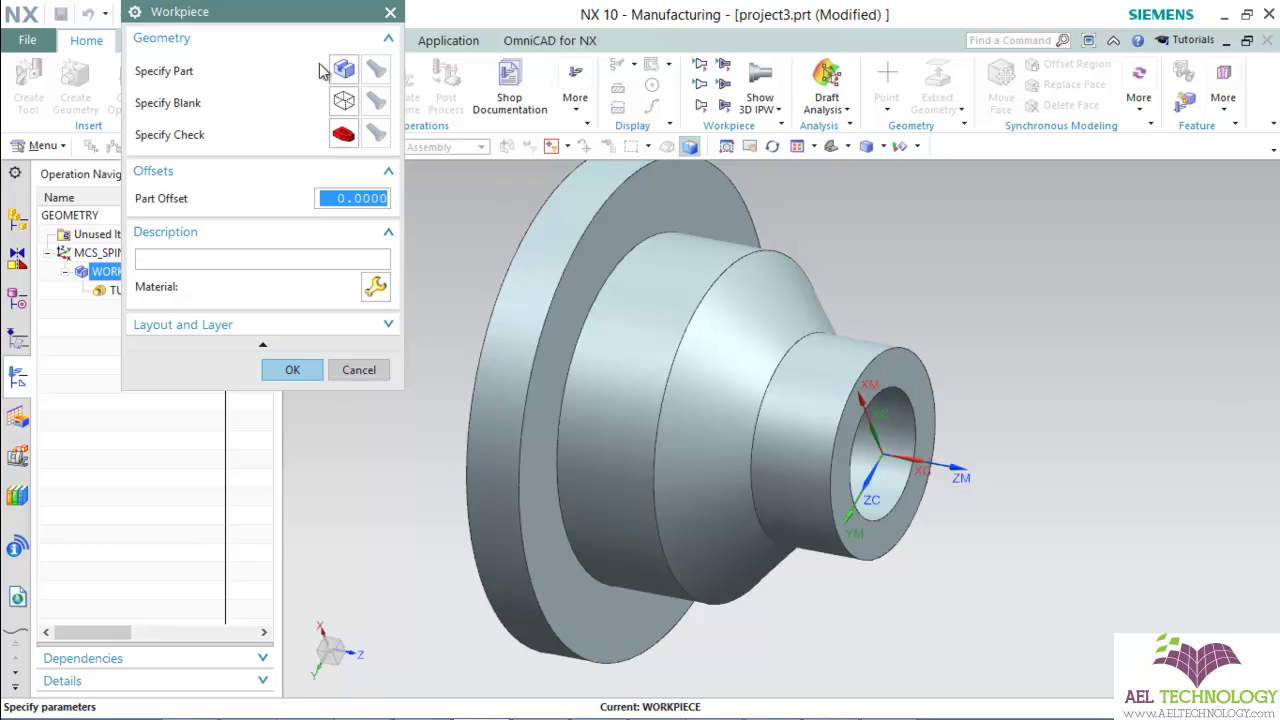
pyautogui.click(345, 70)
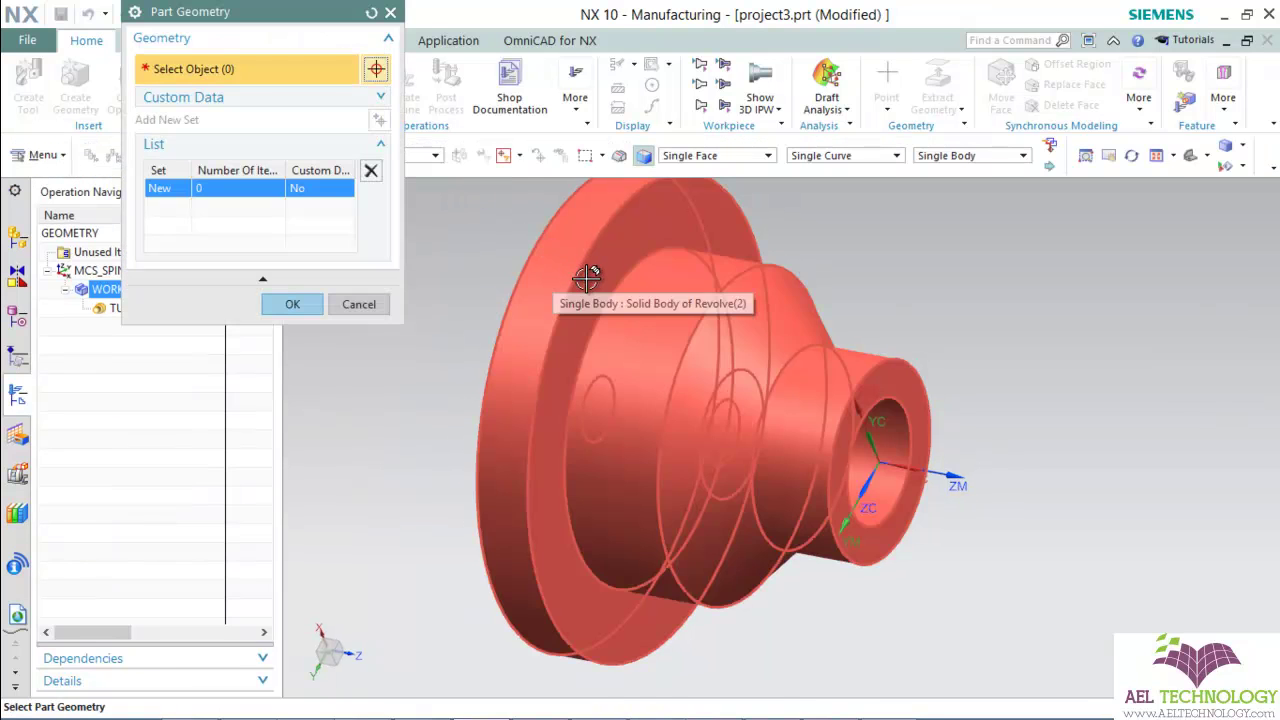
pyautogui.click(563, 289)
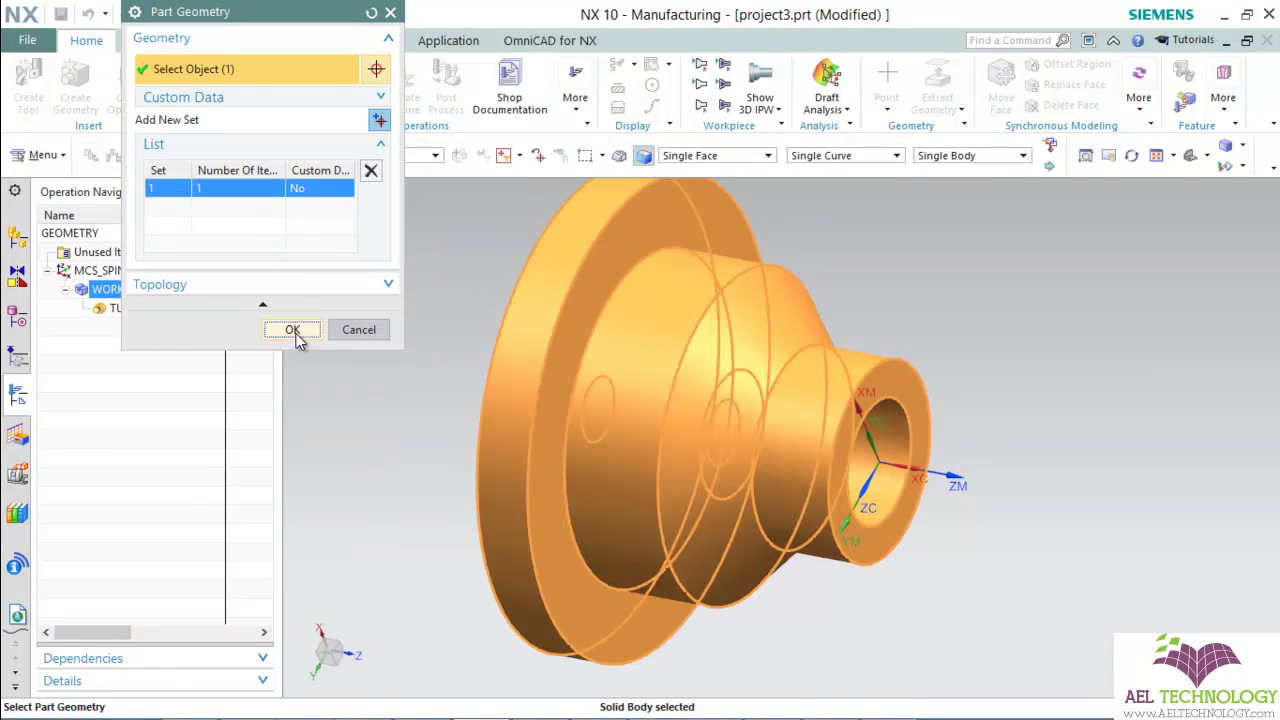
pyautogui.click(294, 331)
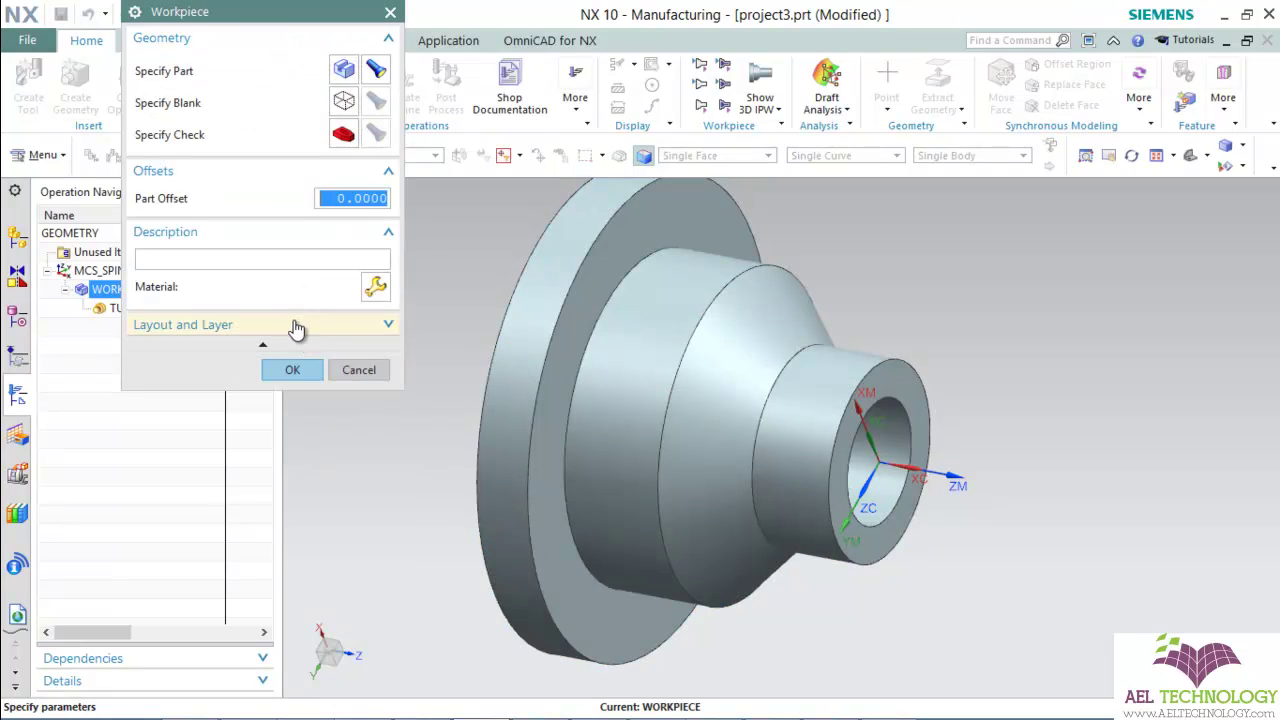
pyautogui.click(289, 371)
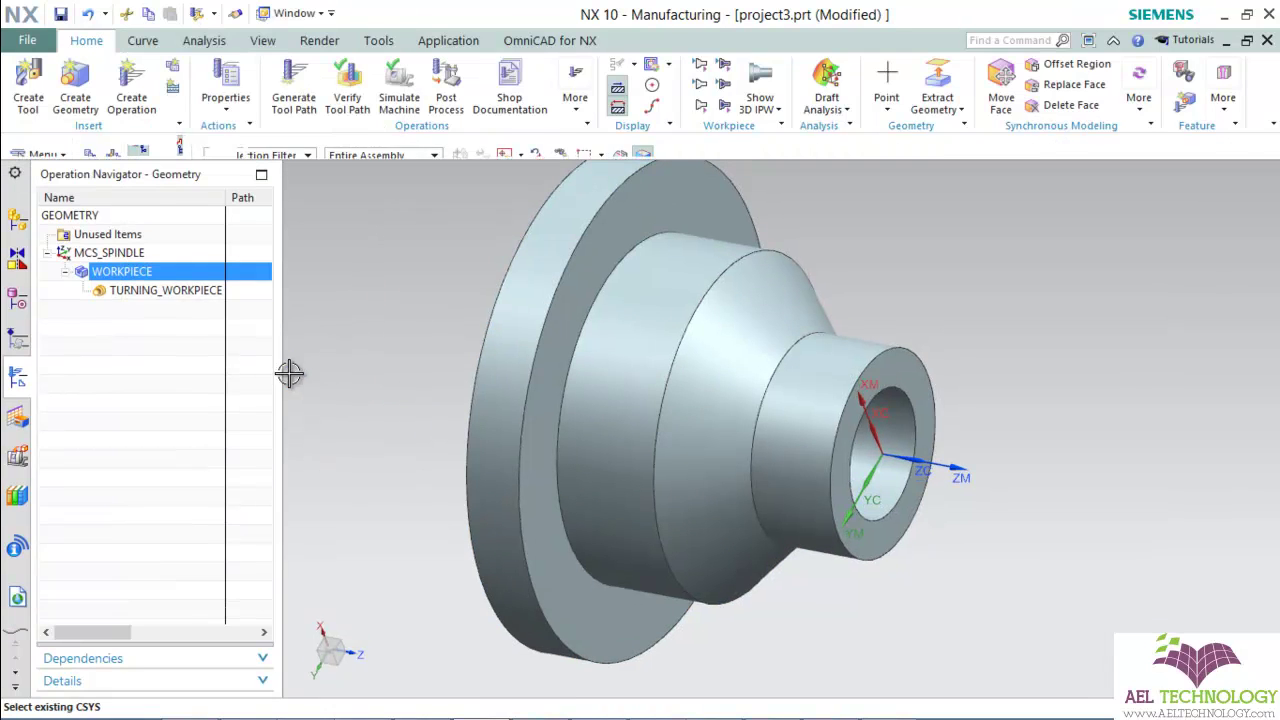
pyautogui.click(150, 289)
# - Accept TURNING_WORKPIECE's automatic part boundary with Tool Side Outside
pyautogui.rightClick(152, 291)
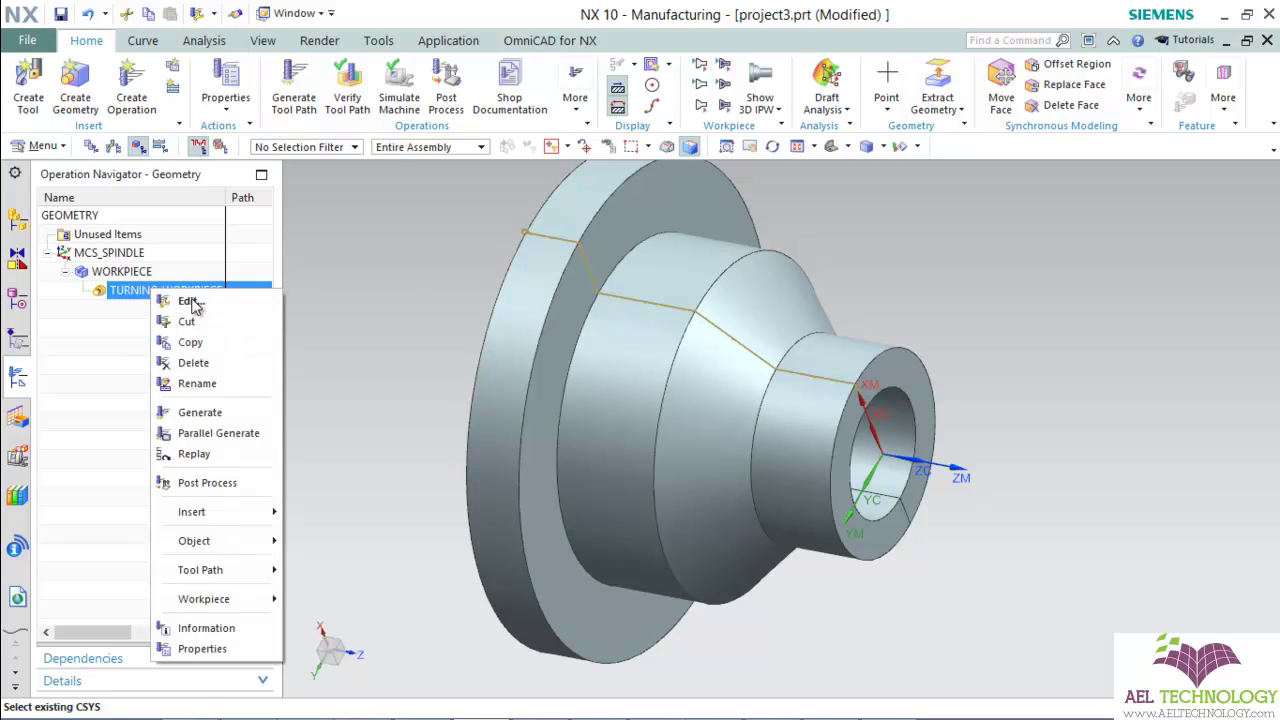
pyautogui.click(190, 297)
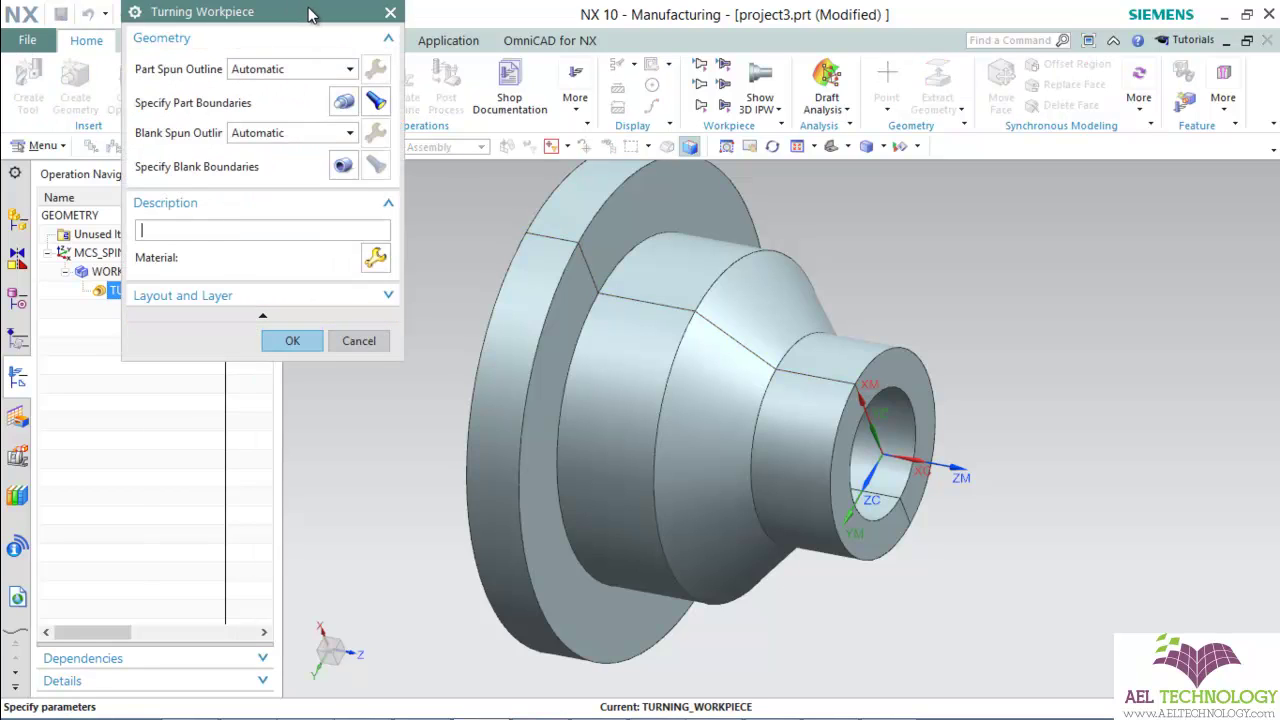
pyautogui.click(342, 100)
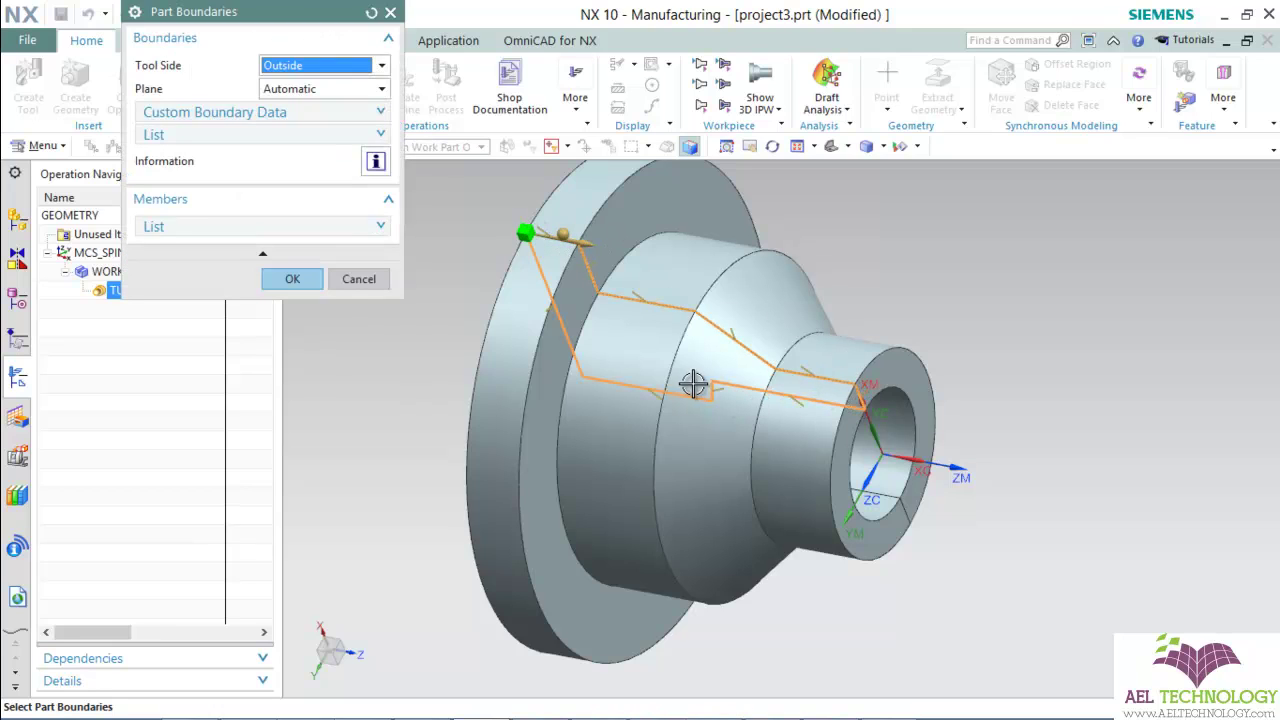
pyautogui.click(294, 280)
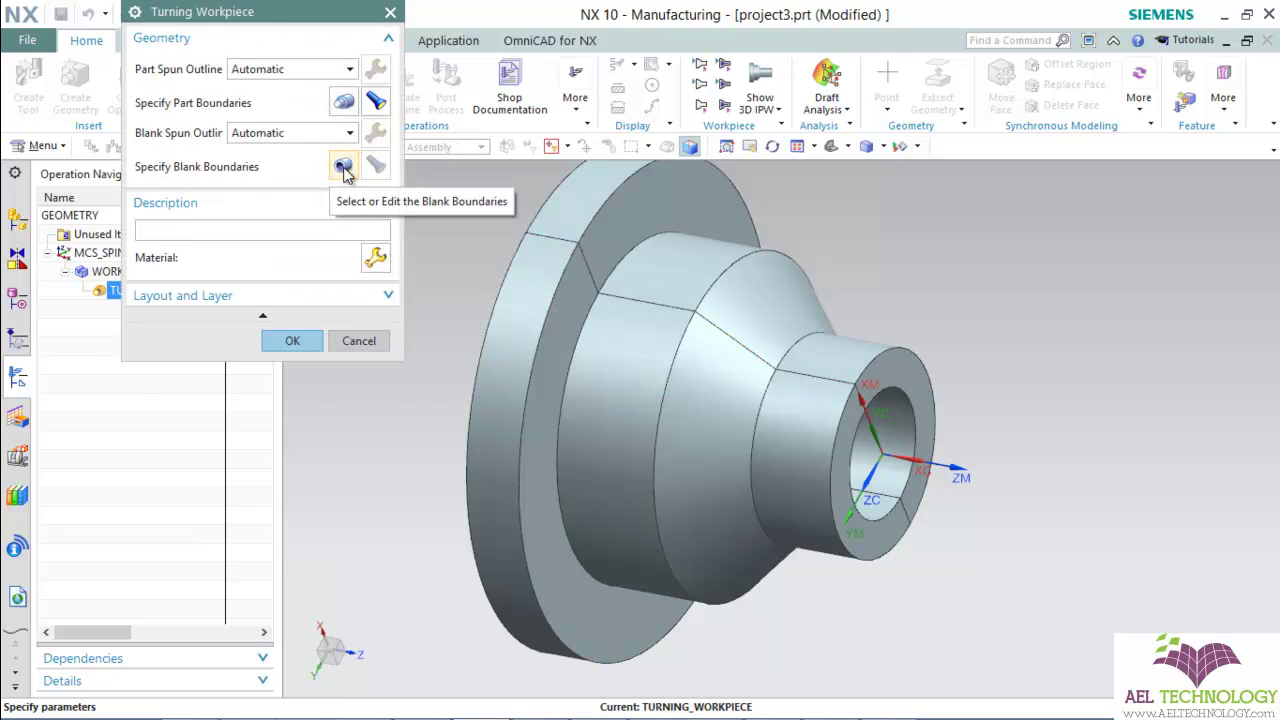
# - Define a Bar Stock blank, length 200 and diameter 310, at the large-face hole centre
pyautogui.click(343, 167)
pyautogui.write('200')
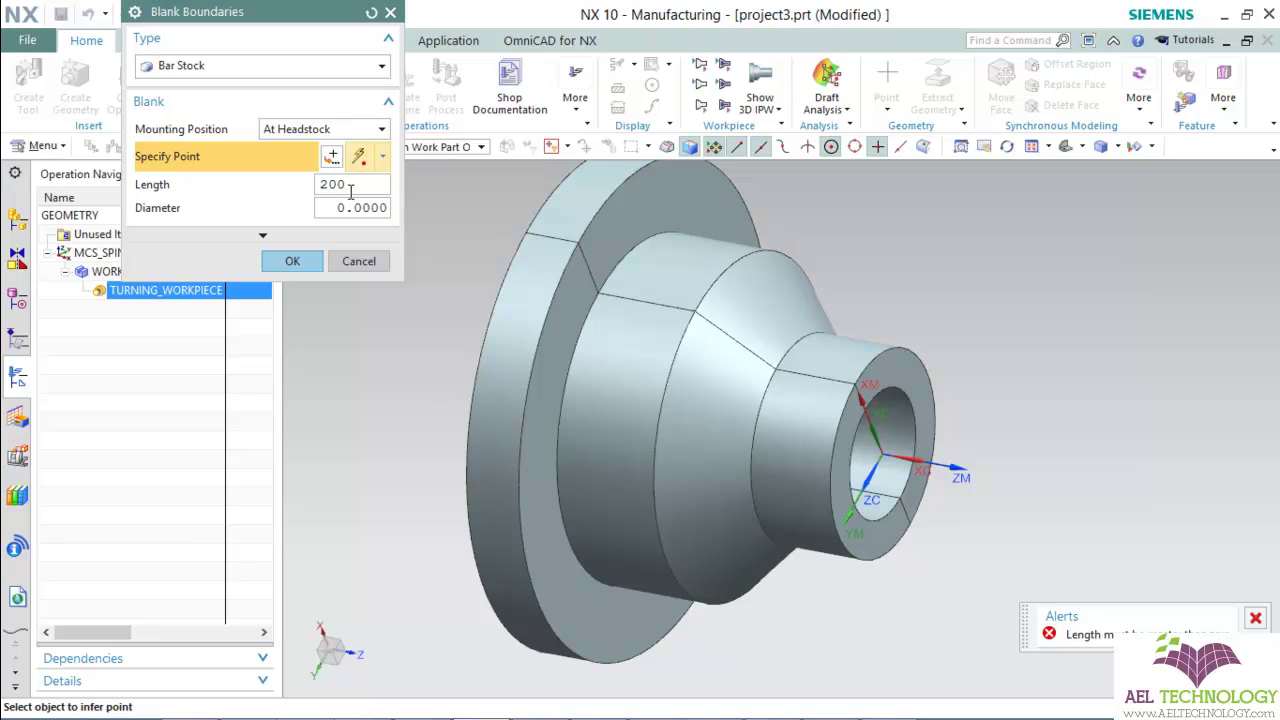
pyautogui.click(366, 206)
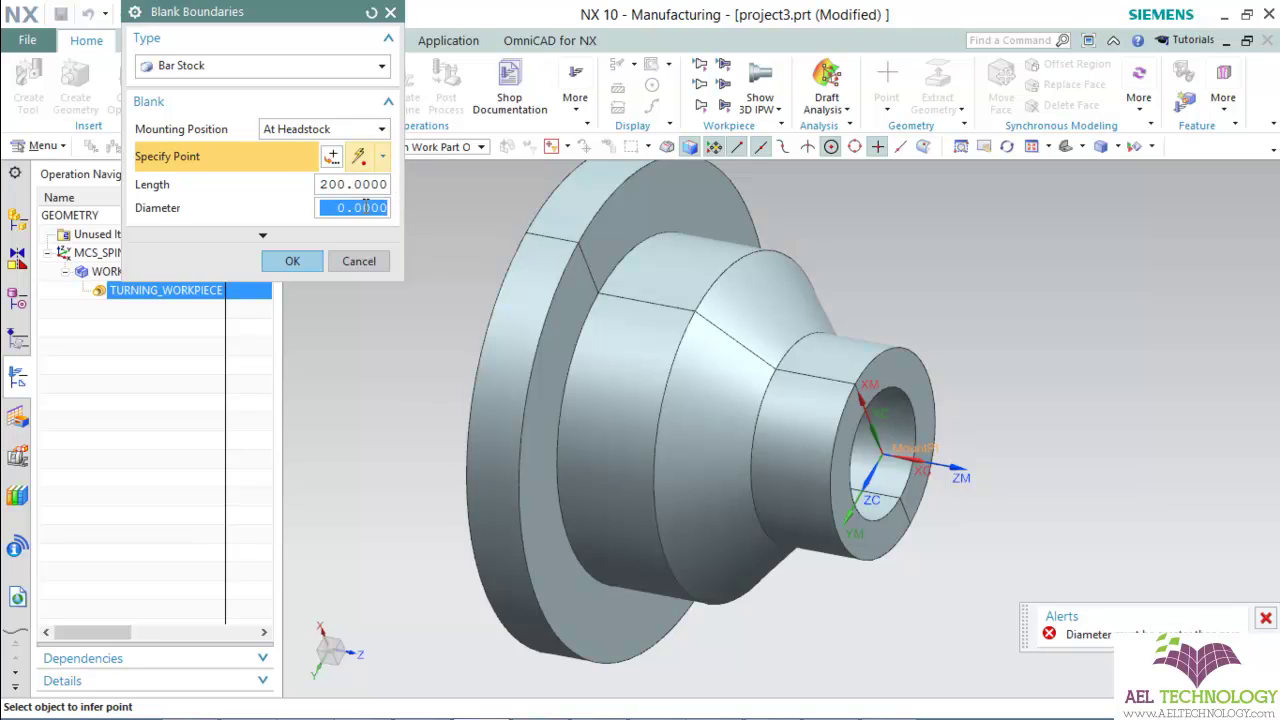
pyautogui.write('310')
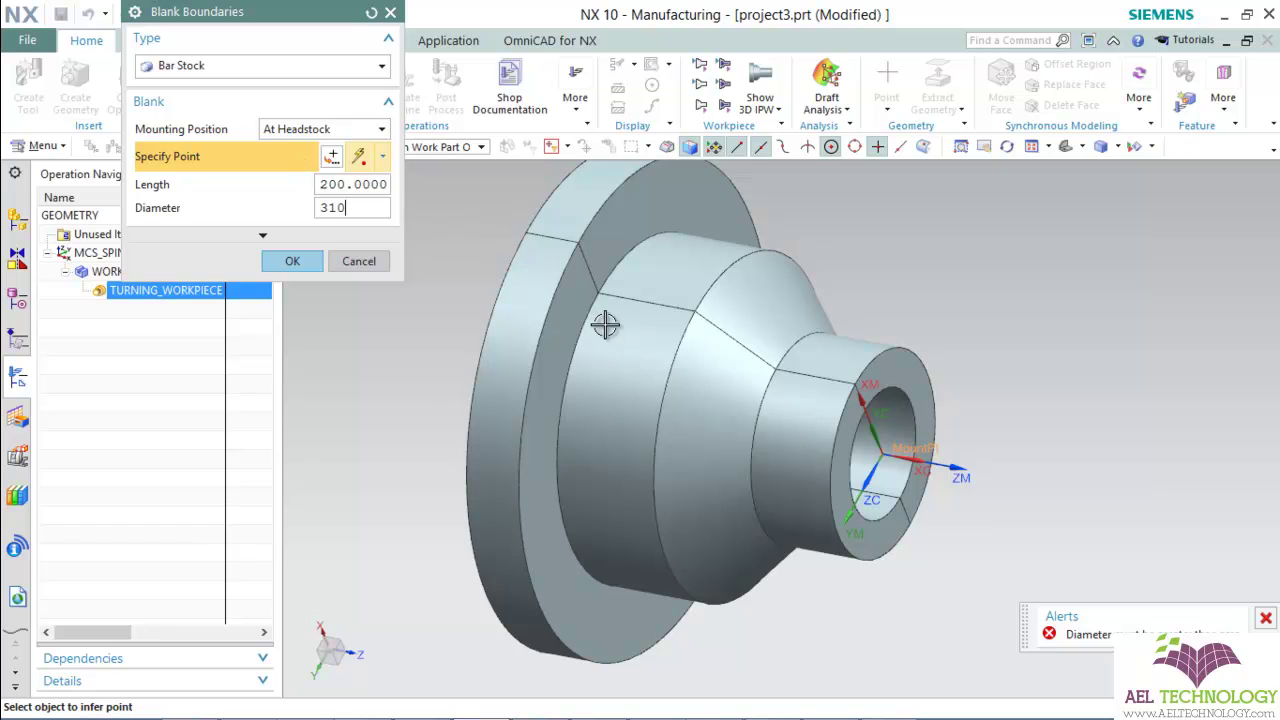
pyautogui.click(900, 486)
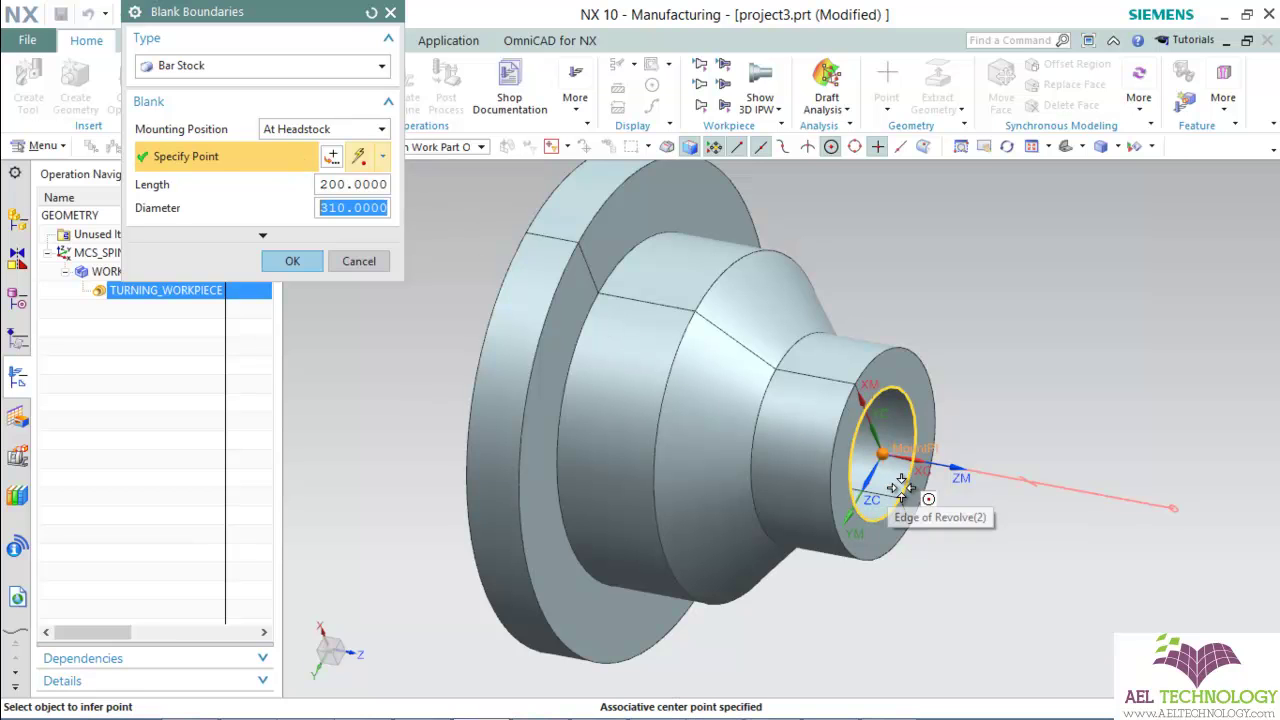
pyautogui.moveTo(894, 546)
pyautogui.mouseDown(button='middle')
pyautogui.moveTo(848, 308)
pyautogui.moveTo(909, 254)
pyautogui.moveTo(883, 349)
pyautogui.mouseUp(button='middle')
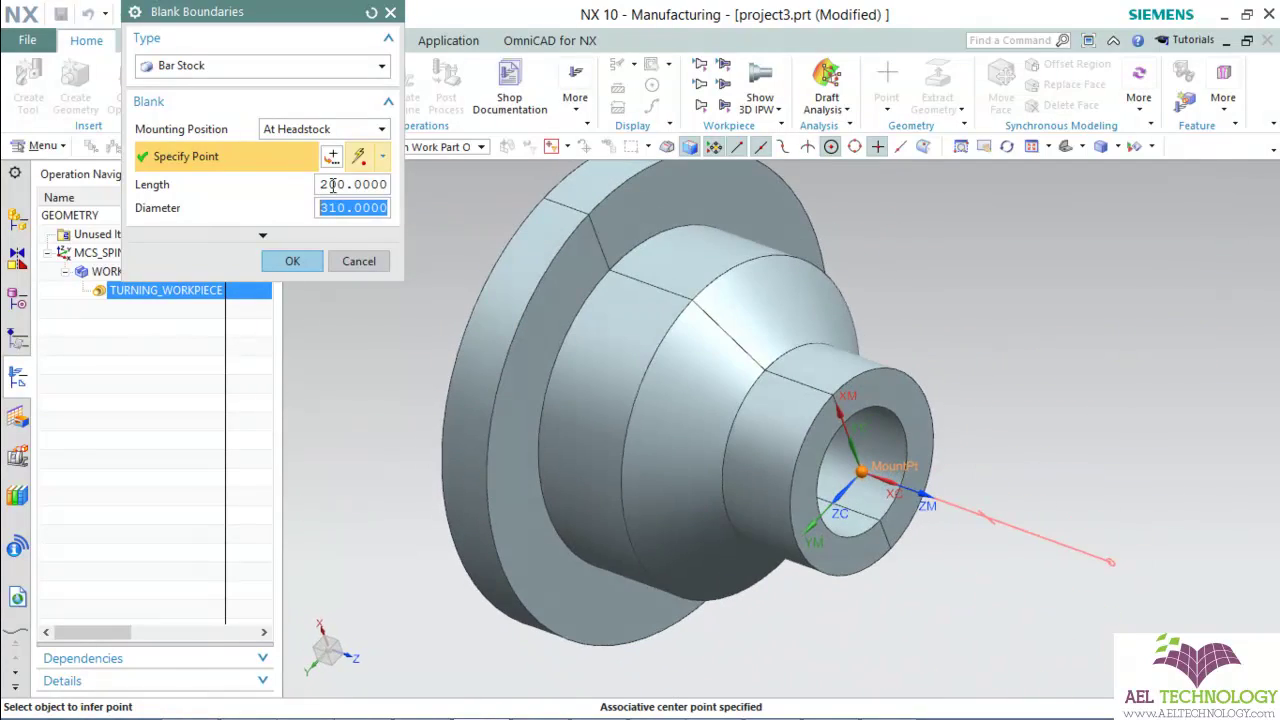
pyautogui.click(333, 185)
pyautogui.moveTo(866, 392); pyautogui.dragTo(684, 428, button='middle')
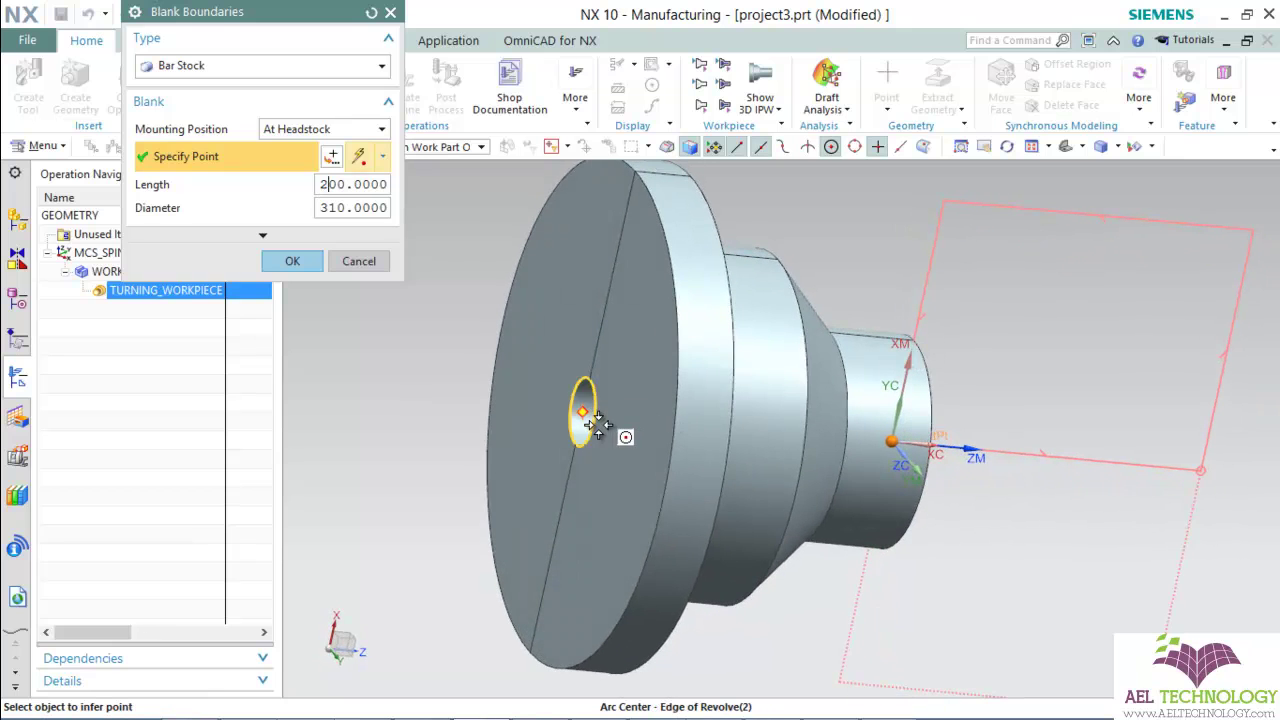
pyautogui.click(590, 428)
pyautogui.click(303, 262)
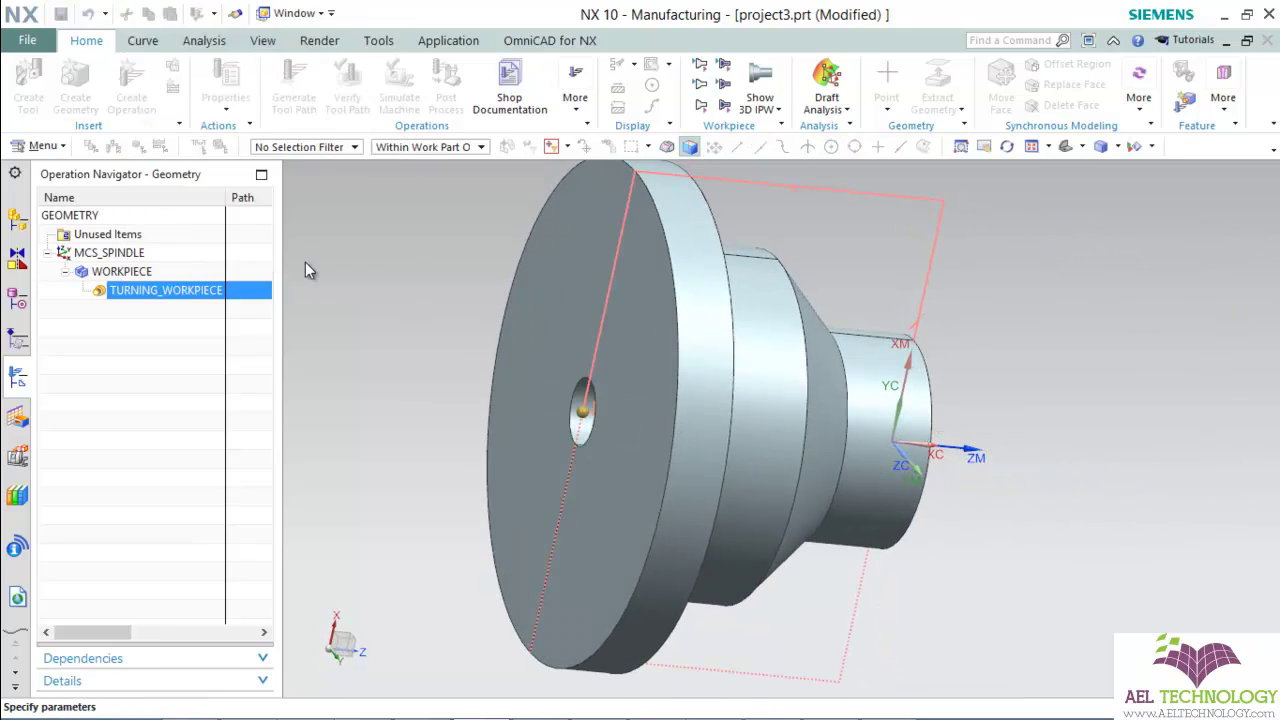
# - Display the blank stock, then close the Turning Workpiece dialog with OK
pyautogui.click(375, 166)
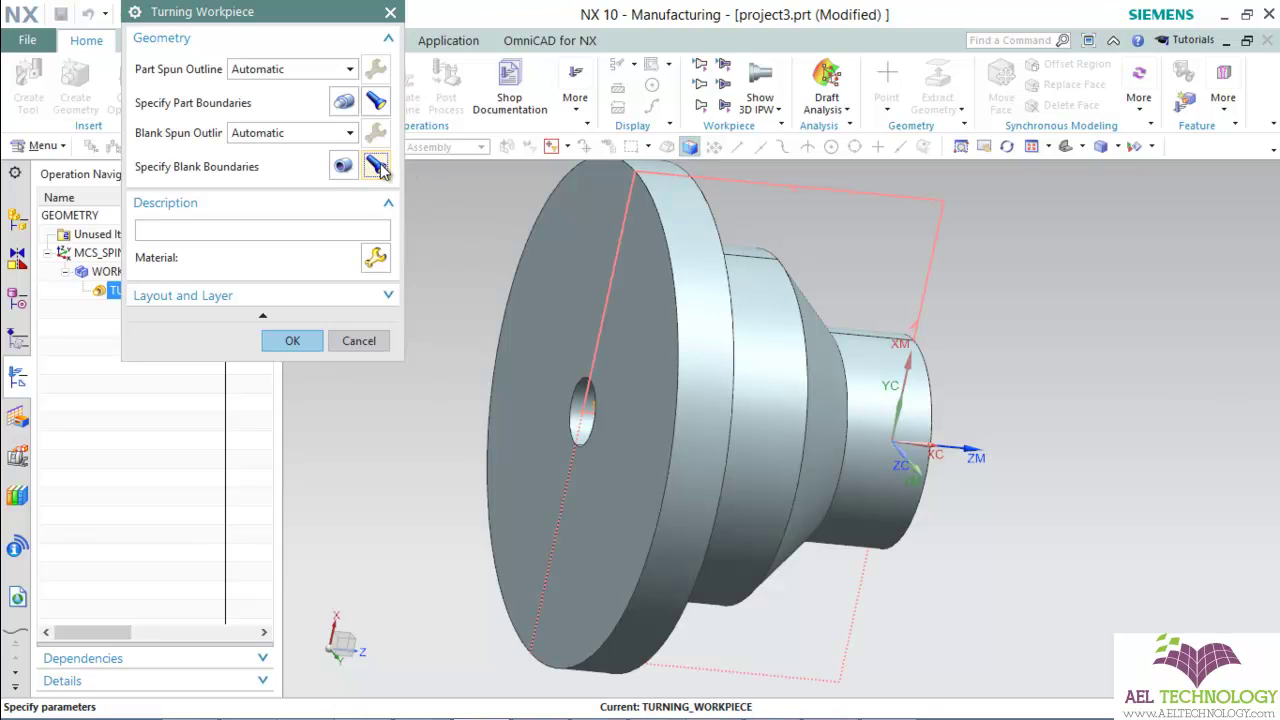
pyautogui.moveTo(700, 345); pyautogui.dragTo(786, 351, button='middle')
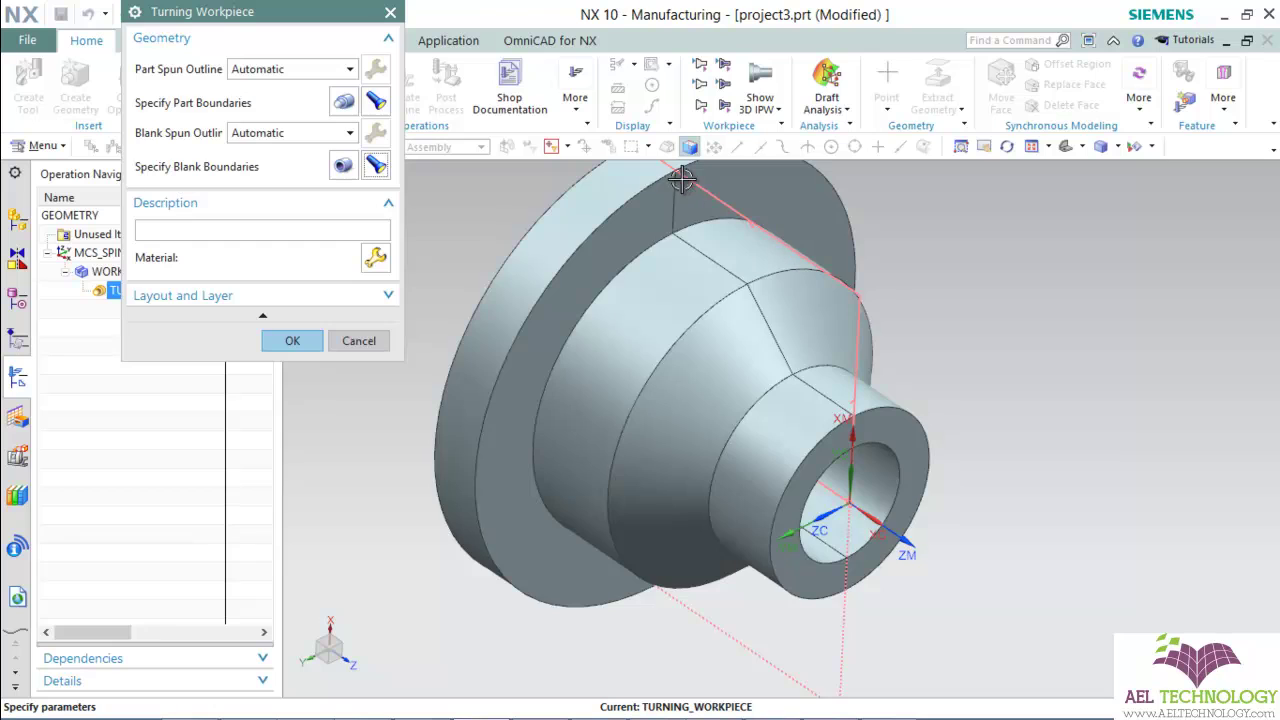
pyautogui.scroll(3, 843, 397)
pyautogui.scroll(-5, 835, 410)
pyautogui.scroll(2, 826, 351)
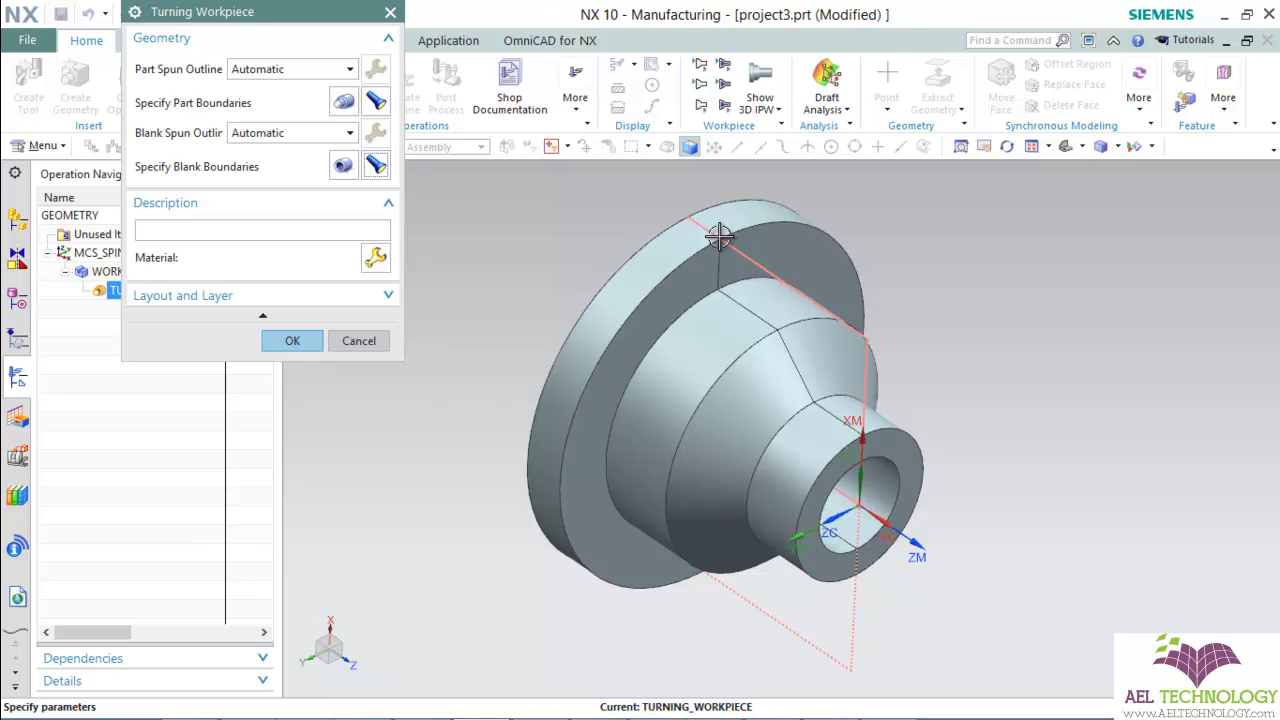
pyautogui.click(309, 346)
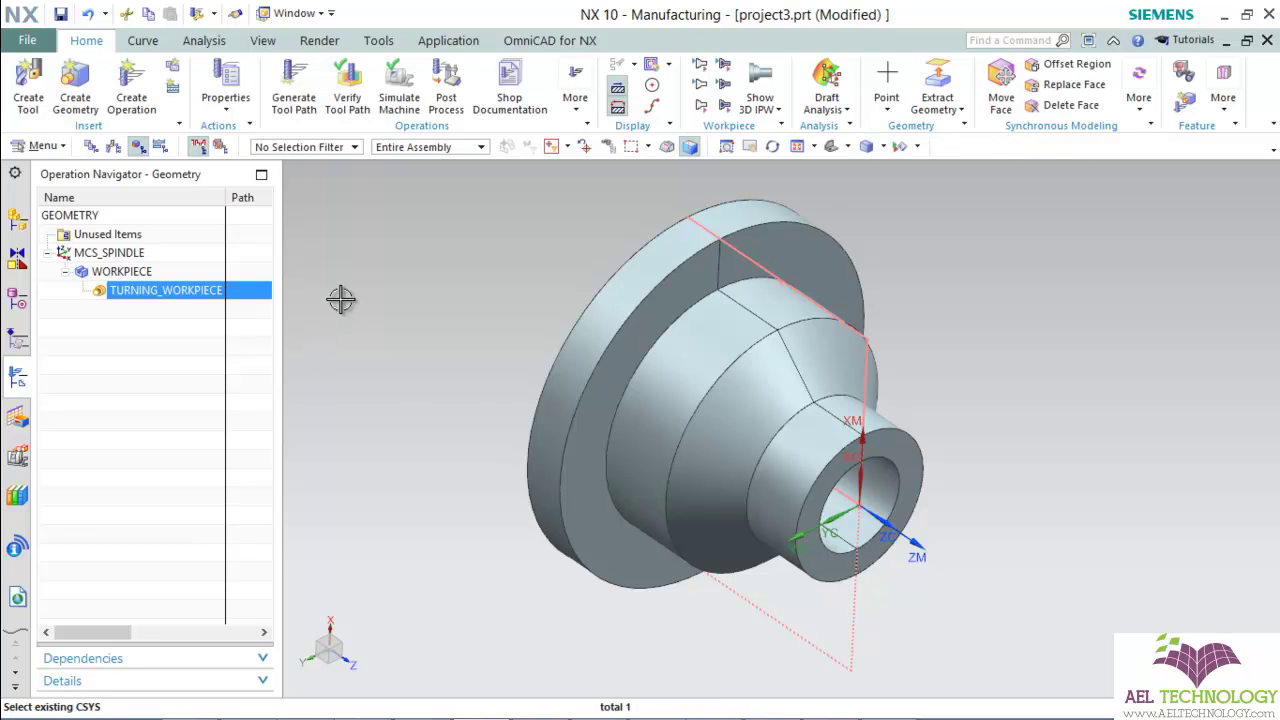
pyautogui.moveTo(340, 299); pyautogui.dragTo(354, 306, button='middle')
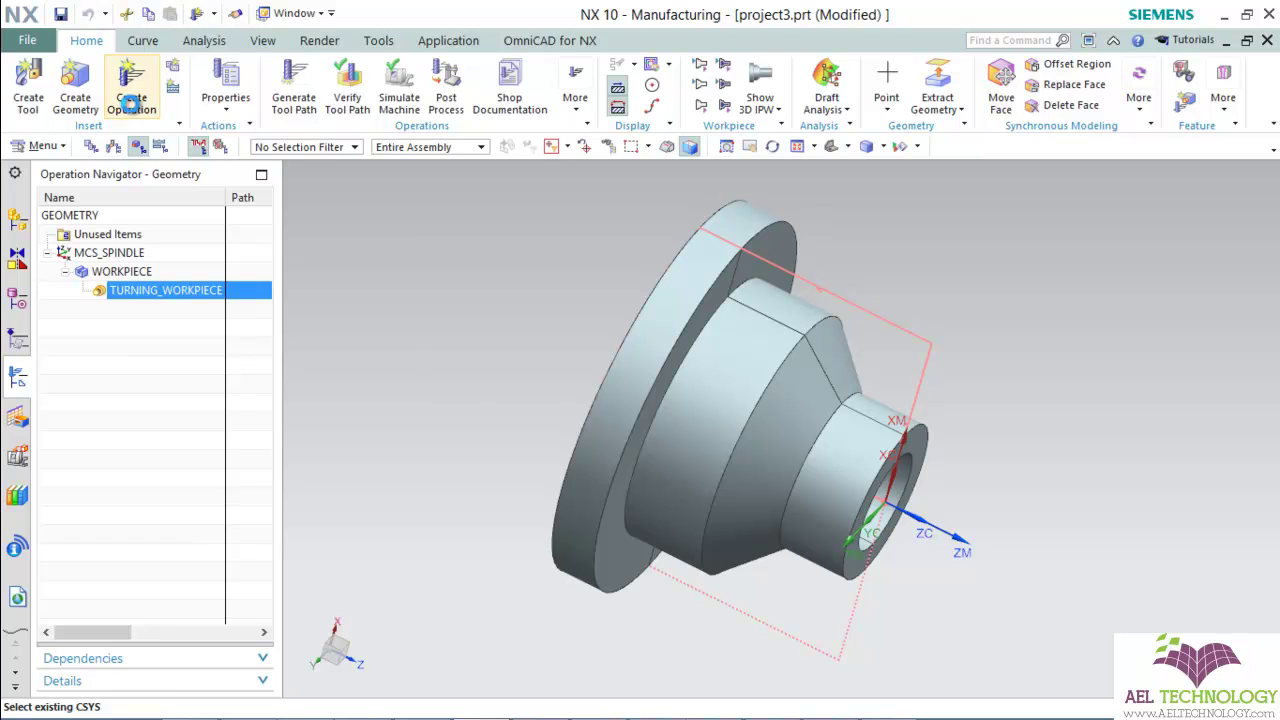
# - Add a Centerline Spotdrill operation with TURNING_WORKPIECE as parent geometry
pyautogui.click(131, 103)
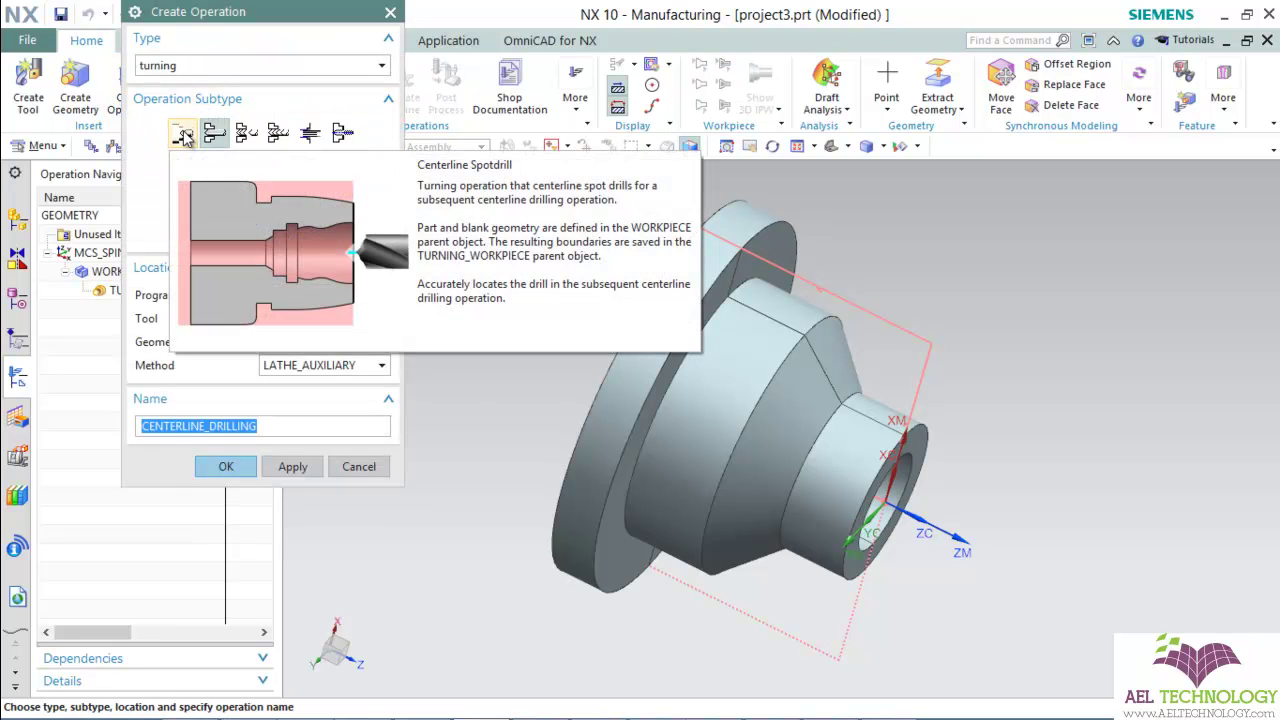
pyautogui.click(183, 137)
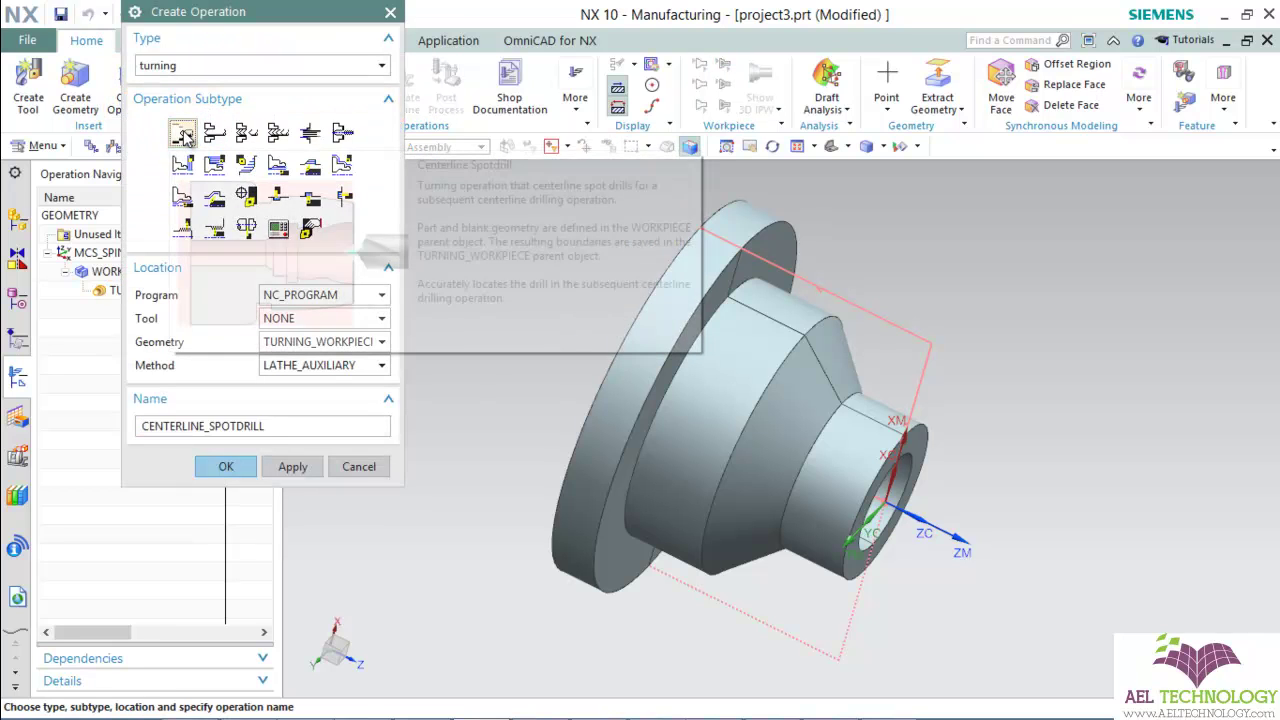
pyautogui.click(320, 341)
pyautogui.click(300, 390)
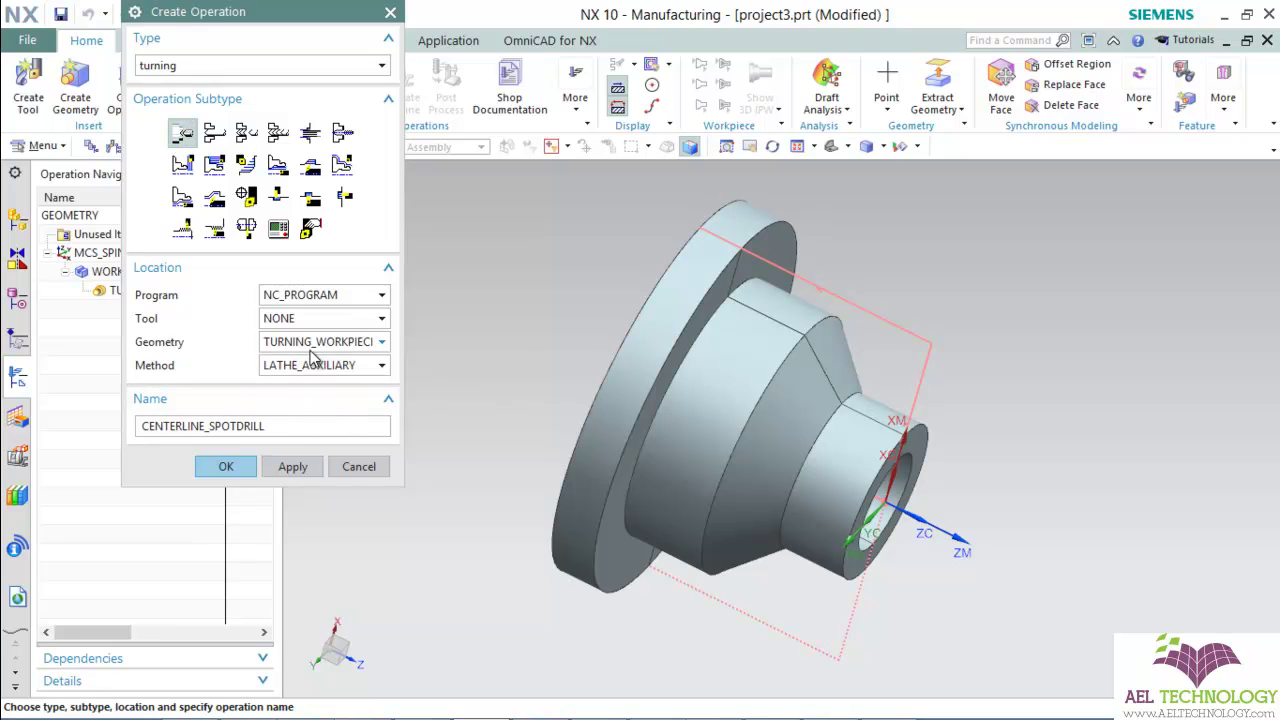
pyautogui.click(226, 466)
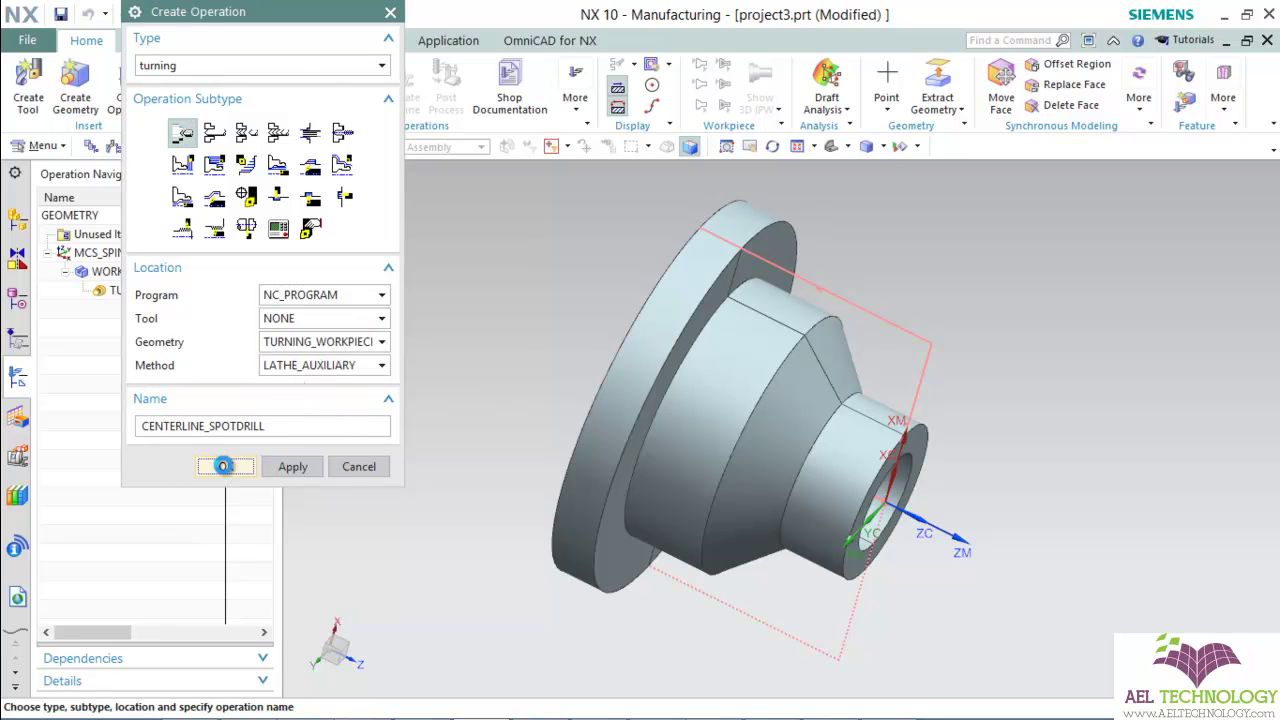
pyautogui.moveTo(668, 399)
pyautogui.mouseDown(button='middle')
pyautogui.moveTo(624, 377)
pyautogui.moveTo(849, 360)
pyautogui.moveTo(640, 368)
pyautogui.mouseUp(button='middle')
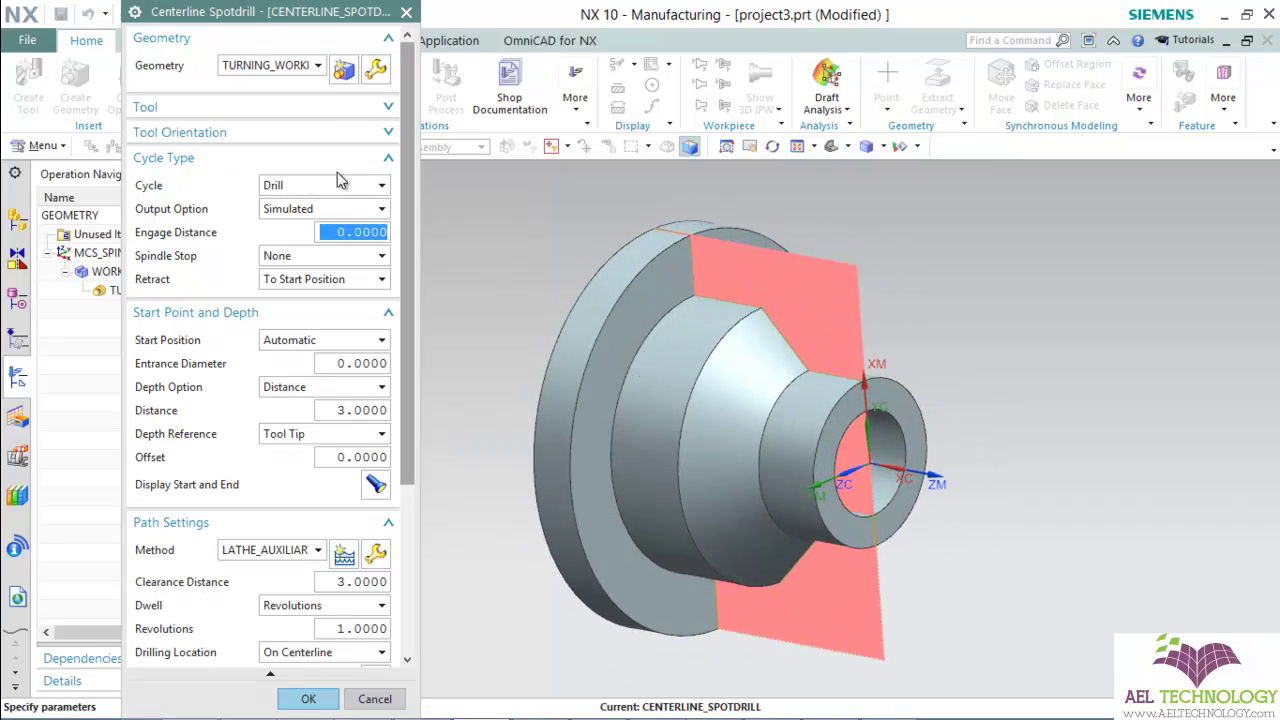
# - Retrieve Centre Drill Type A UGT0322_020 (D1 = 5 mm) from the drilling tool library
pyautogui.click(336, 106)
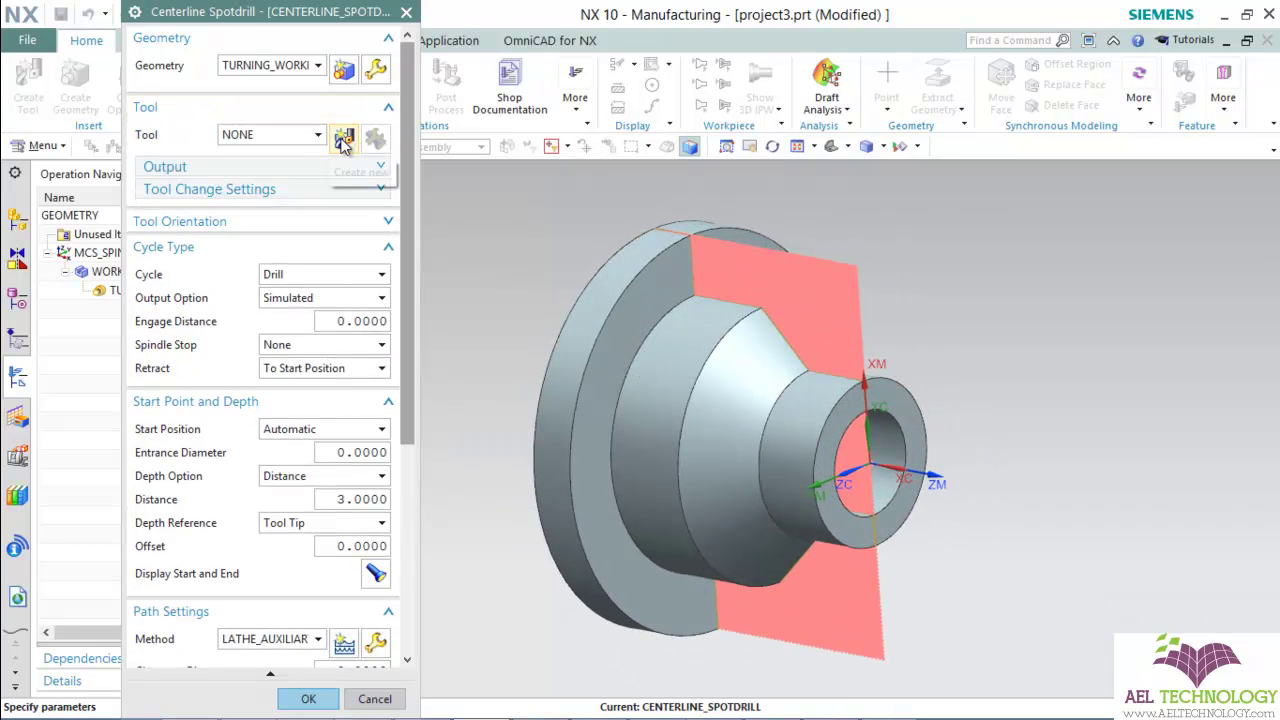
pyautogui.click(343, 139)
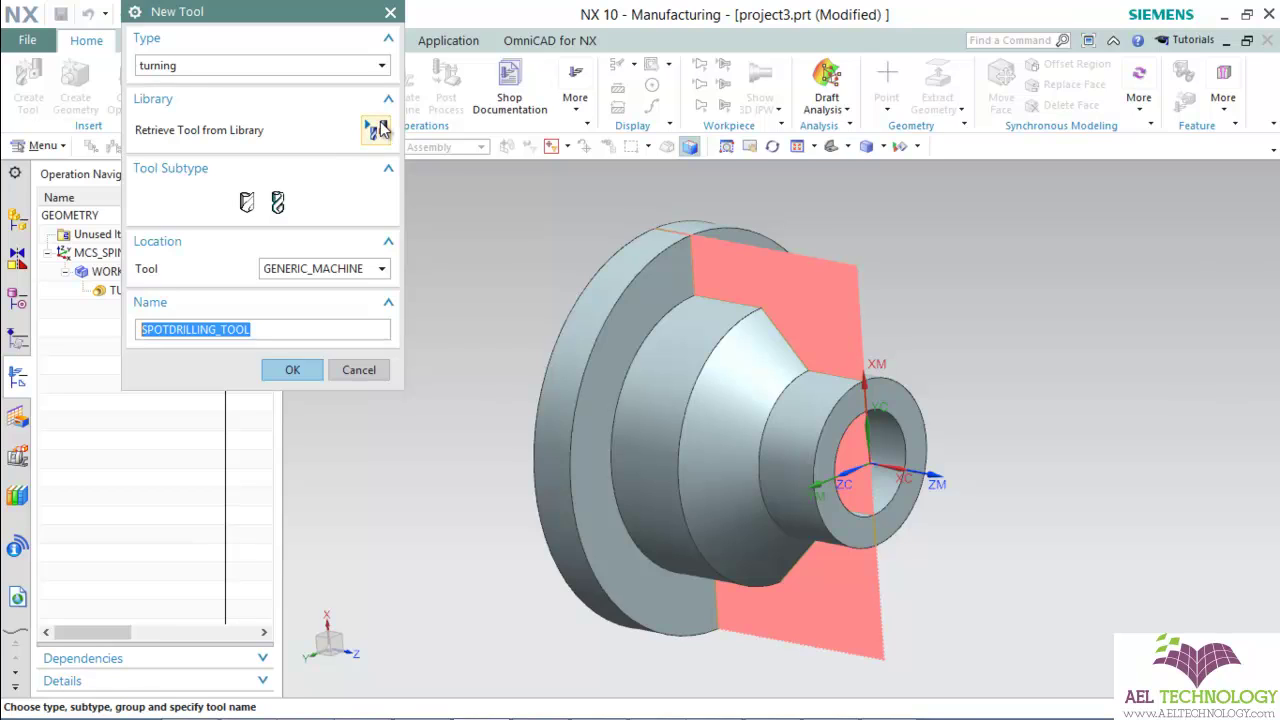
pyautogui.click(375, 130)
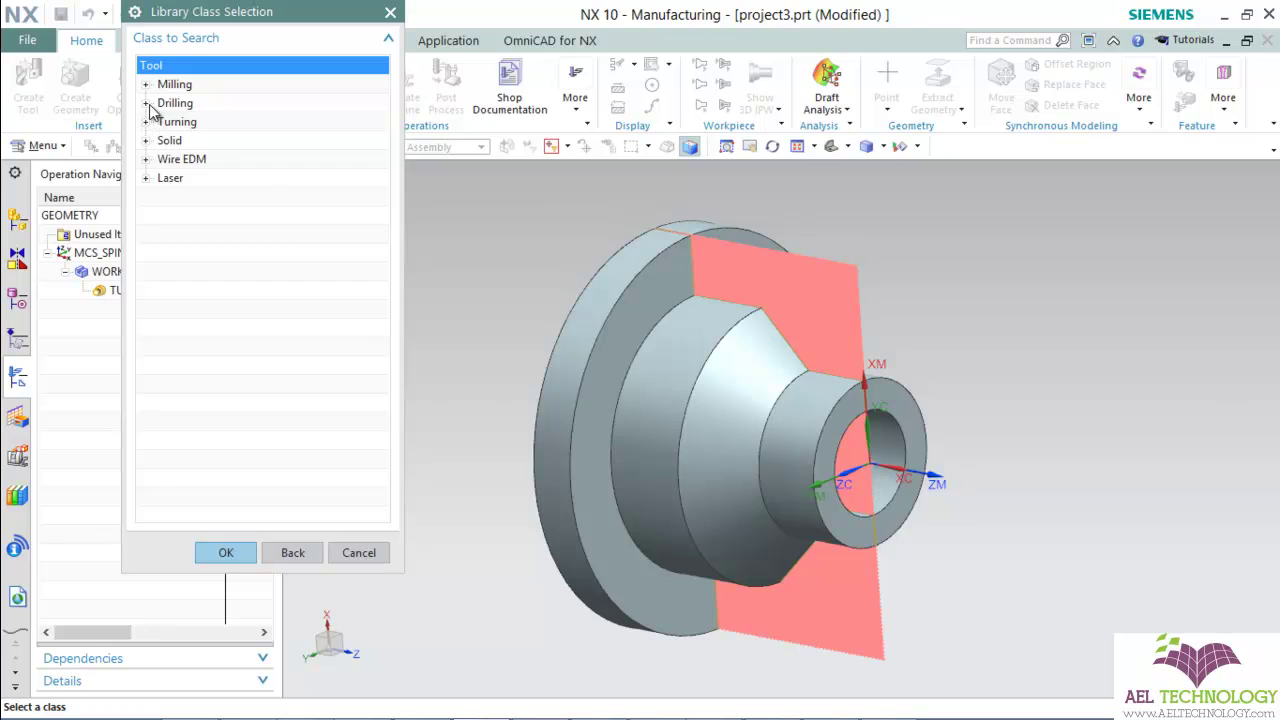
pyautogui.click(146, 104)
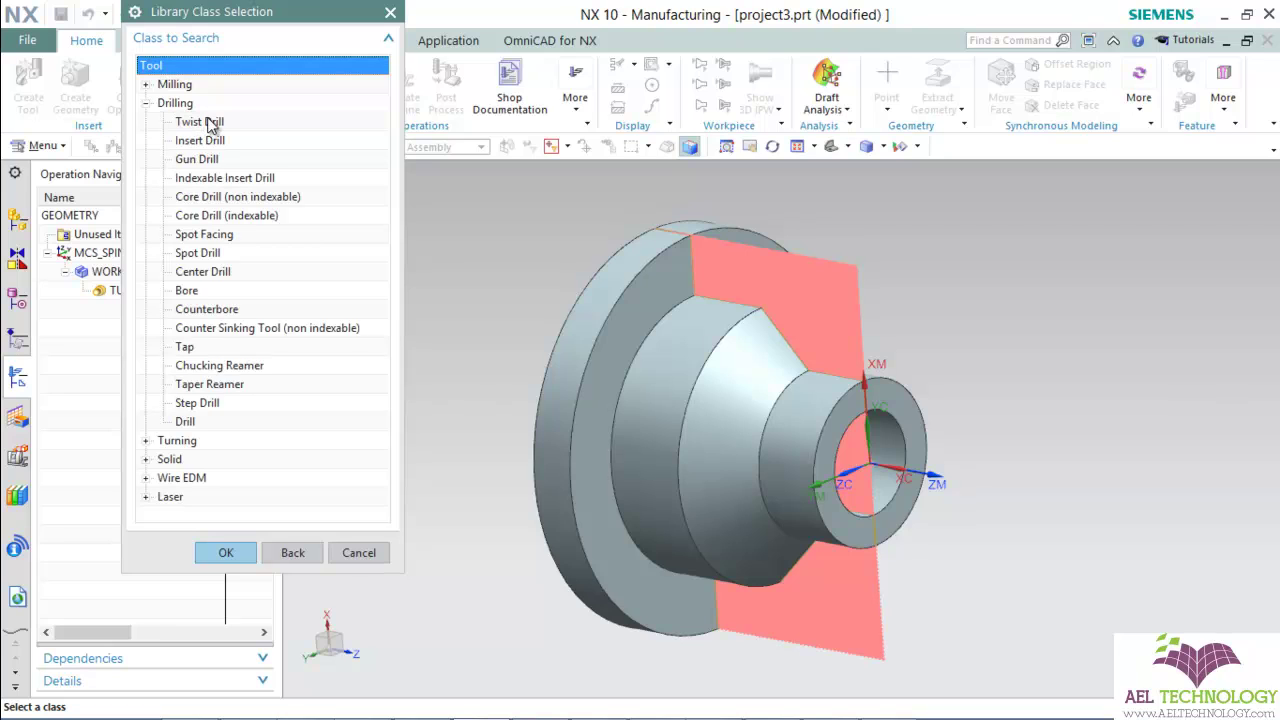
pyautogui.doubleClick(197, 276)
pyautogui.write('5')
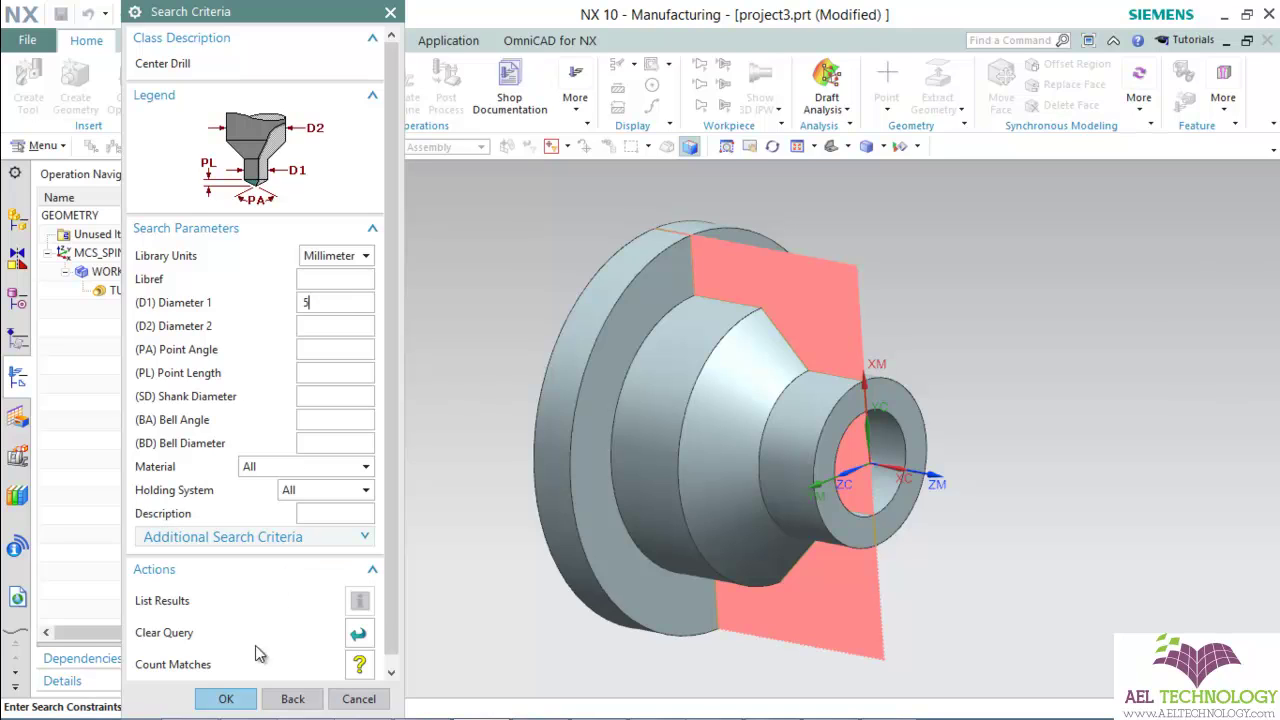
pyautogui.click(229, 698)
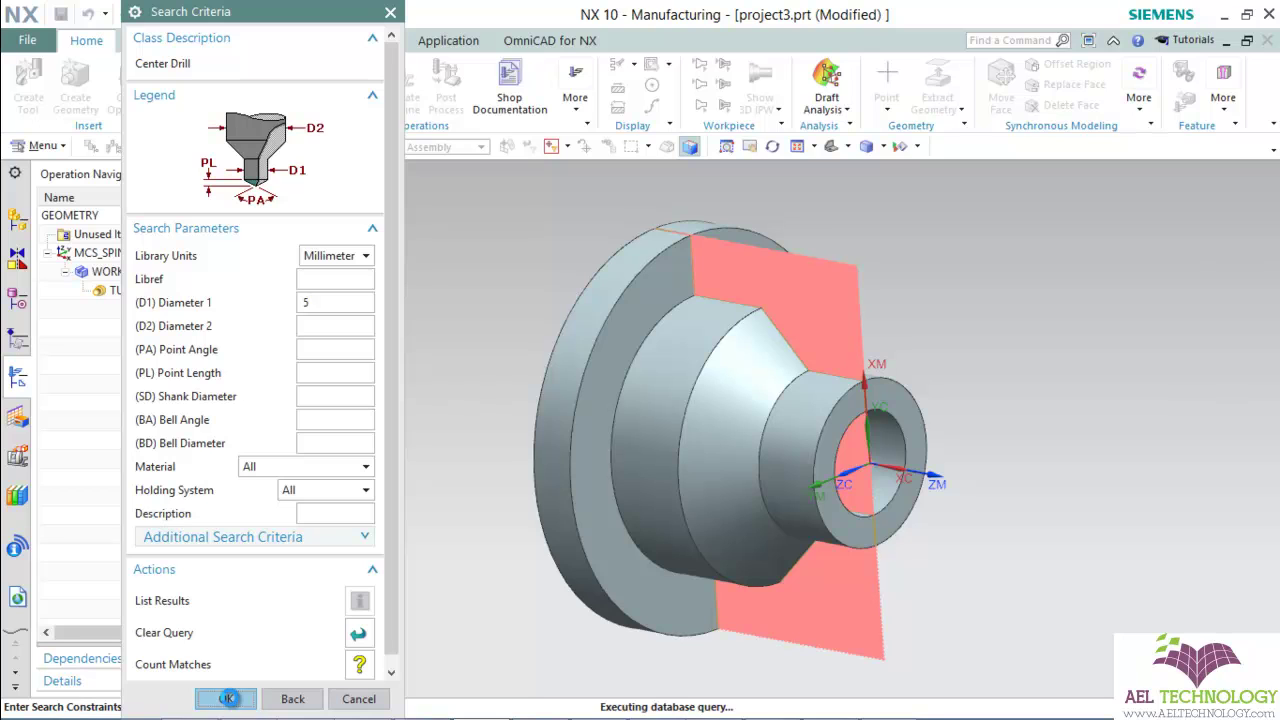
pyautogui.click(190, 276)
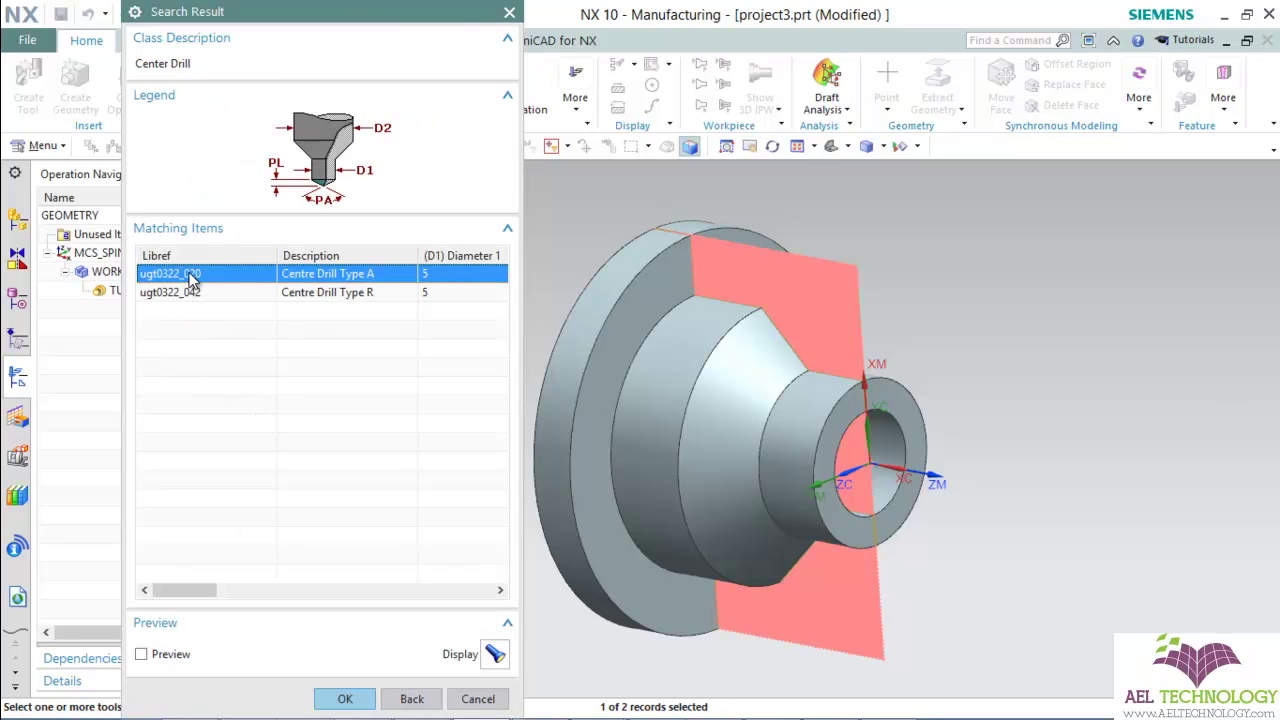
pyautogui.doubleClick(190, 273)
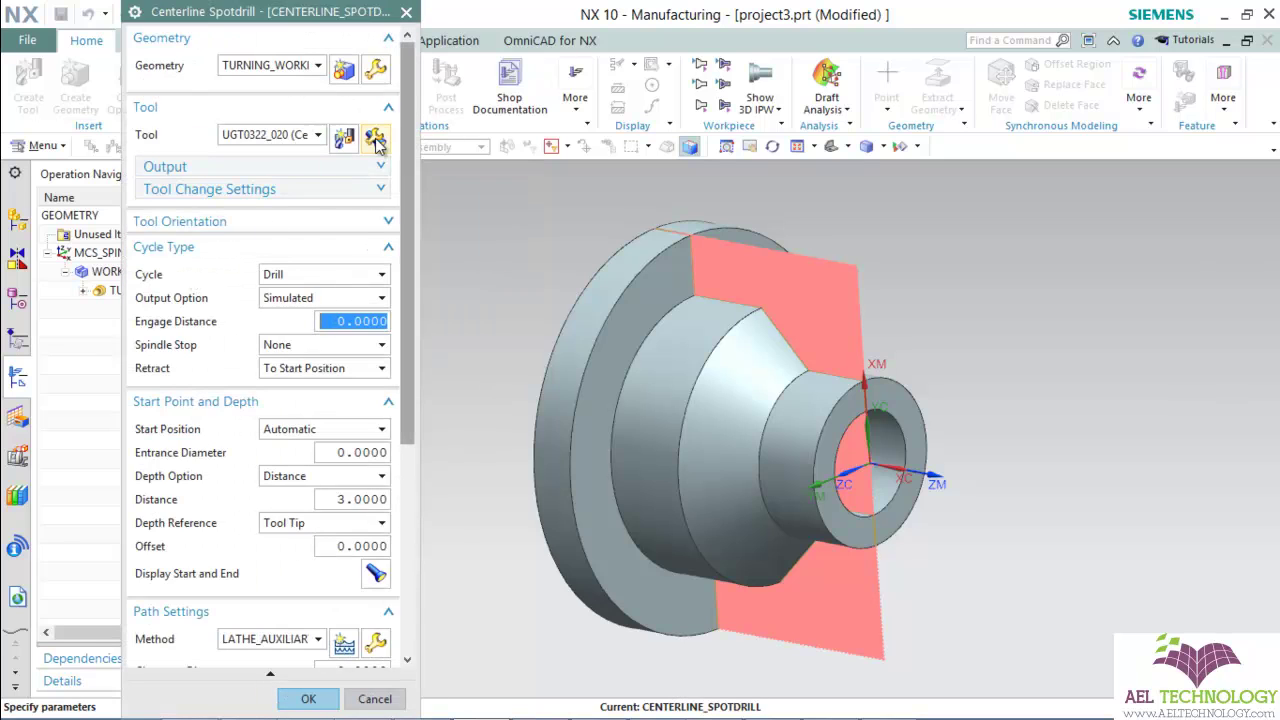
# - Open the centre drill's tool settings and orbit the part to a side view
pyautogui.click(375, 138)
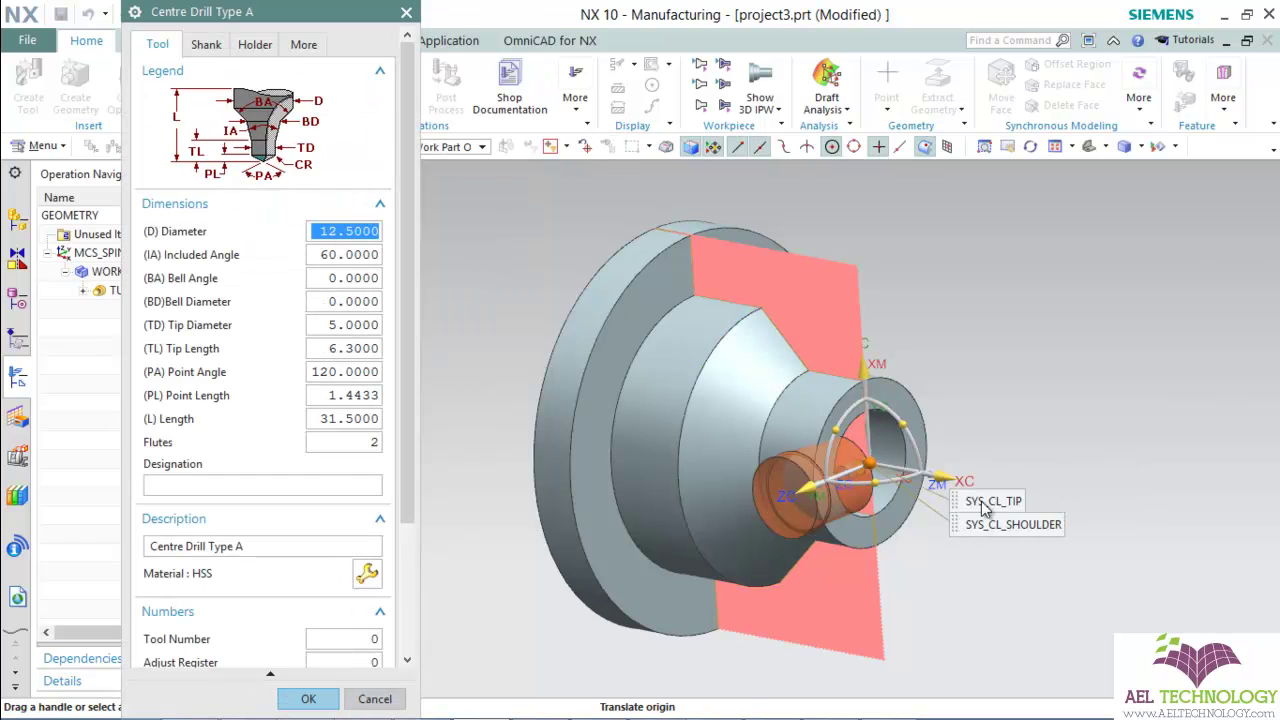
pyautogui.middleClick(985, 470)
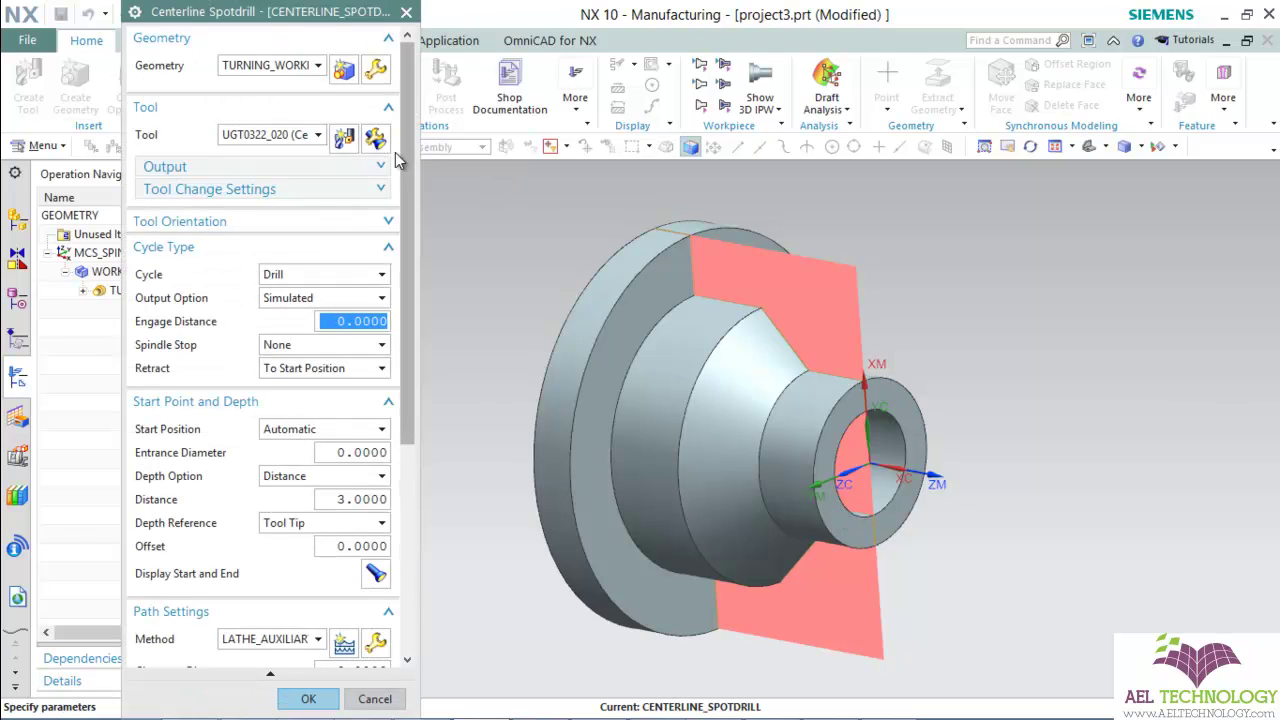
pyautogui.click(375, 138)
pyautogui.moveTo(872, 472); pyautogui.dragTo(792, 492, button='middle')
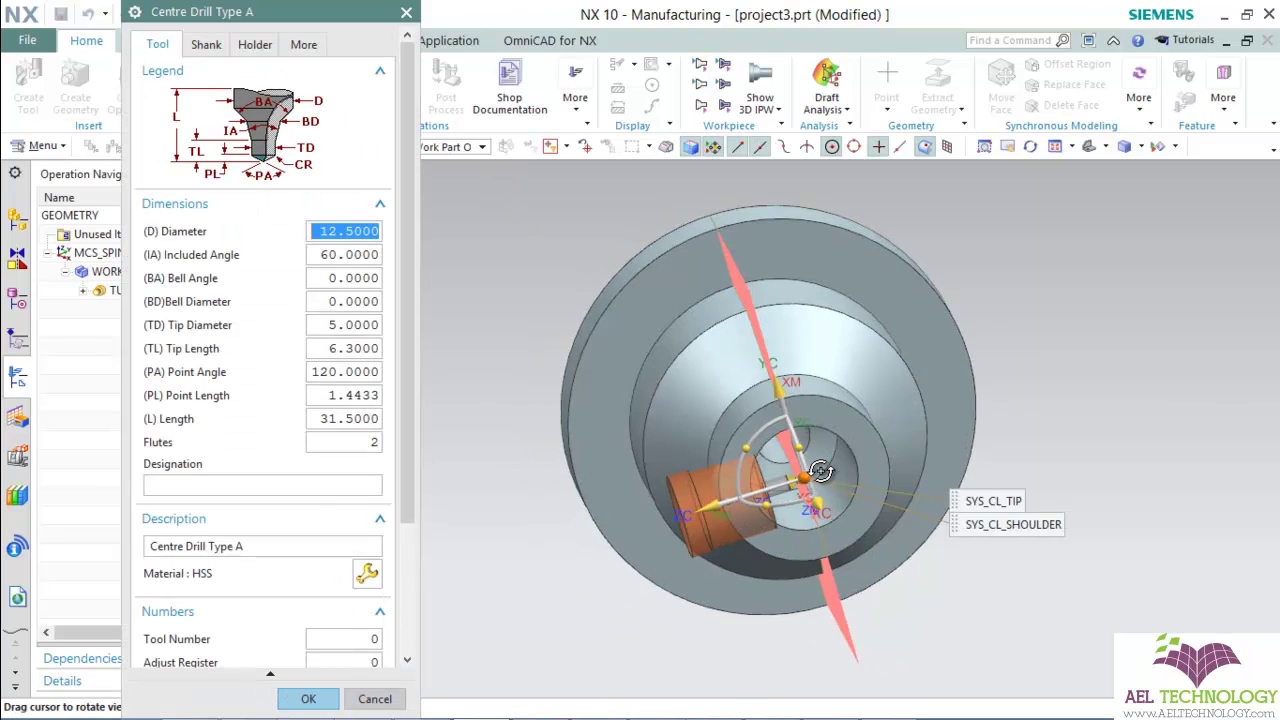
pyautogui.scroll(2, 792, 492)
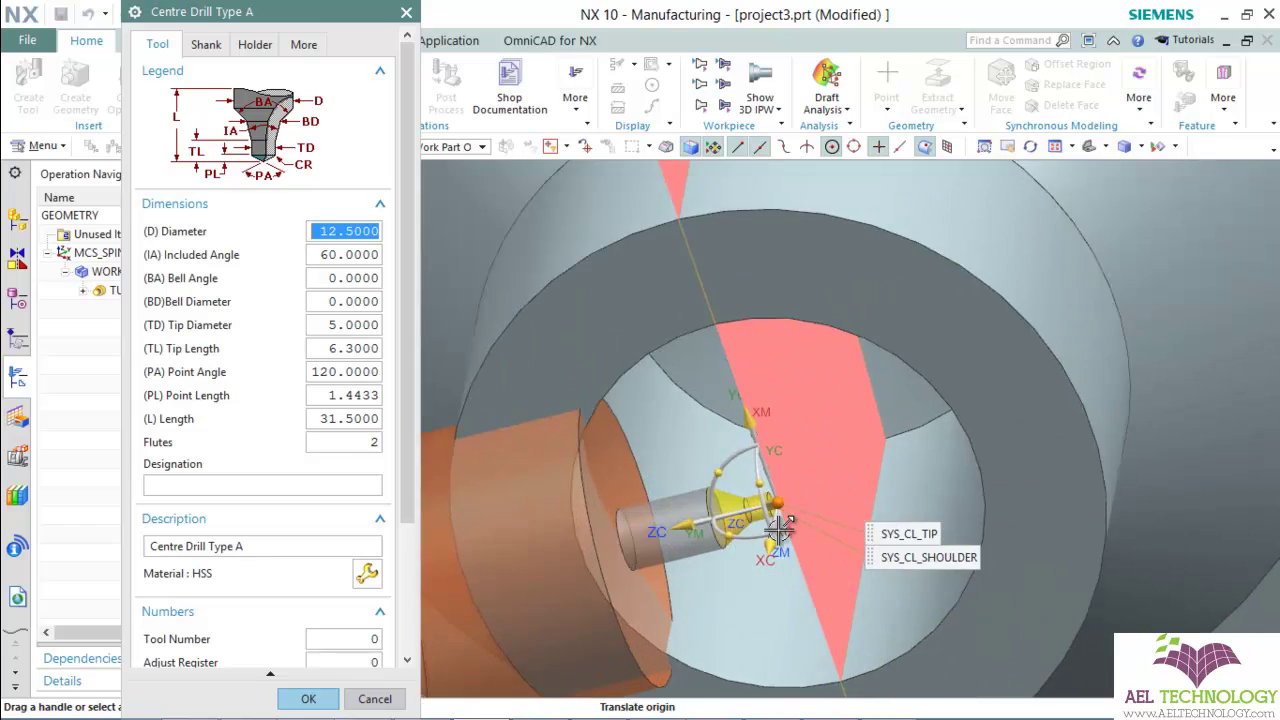
pyautogui.scroll(2, 766, 531)
pyautogui.scroll(2, 770, 515)
pyautogui.scroll(1, 777, 498)
pyautogui.scroll(-2, 777, 498)
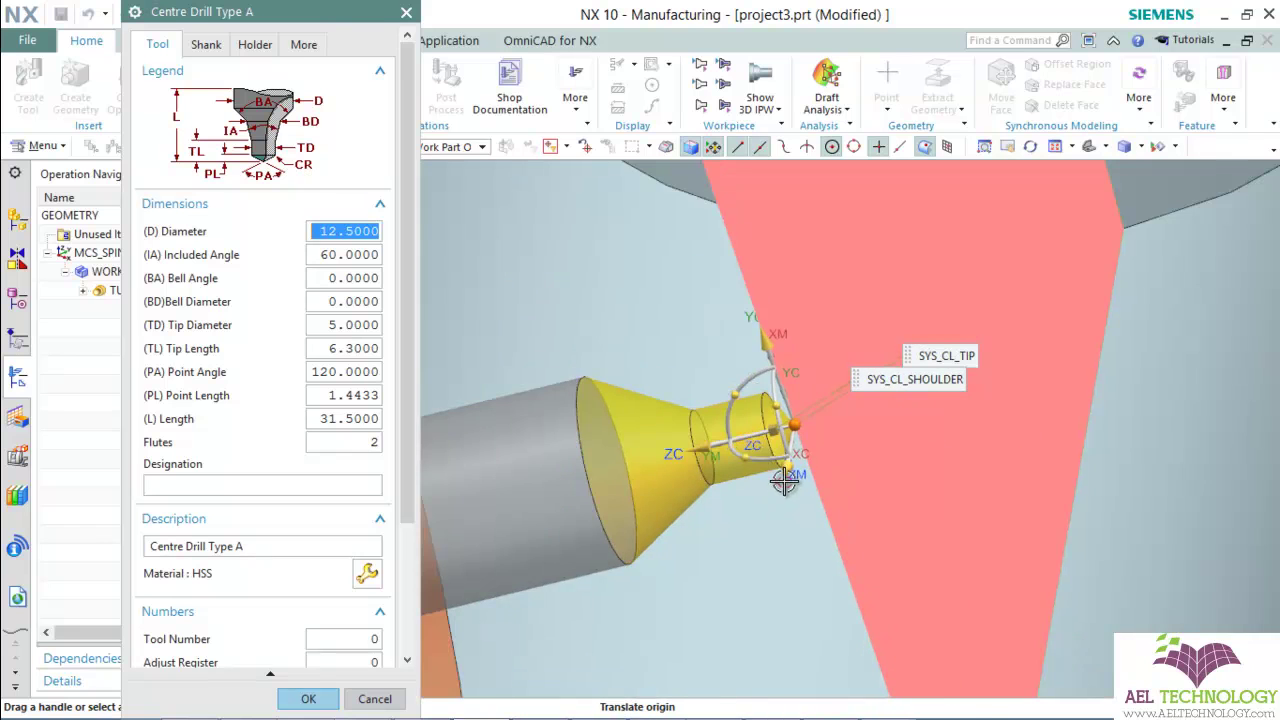
pyautogui.scroll(-2, 785, 475)
pyautogui.scroll(-2, 790, 463)
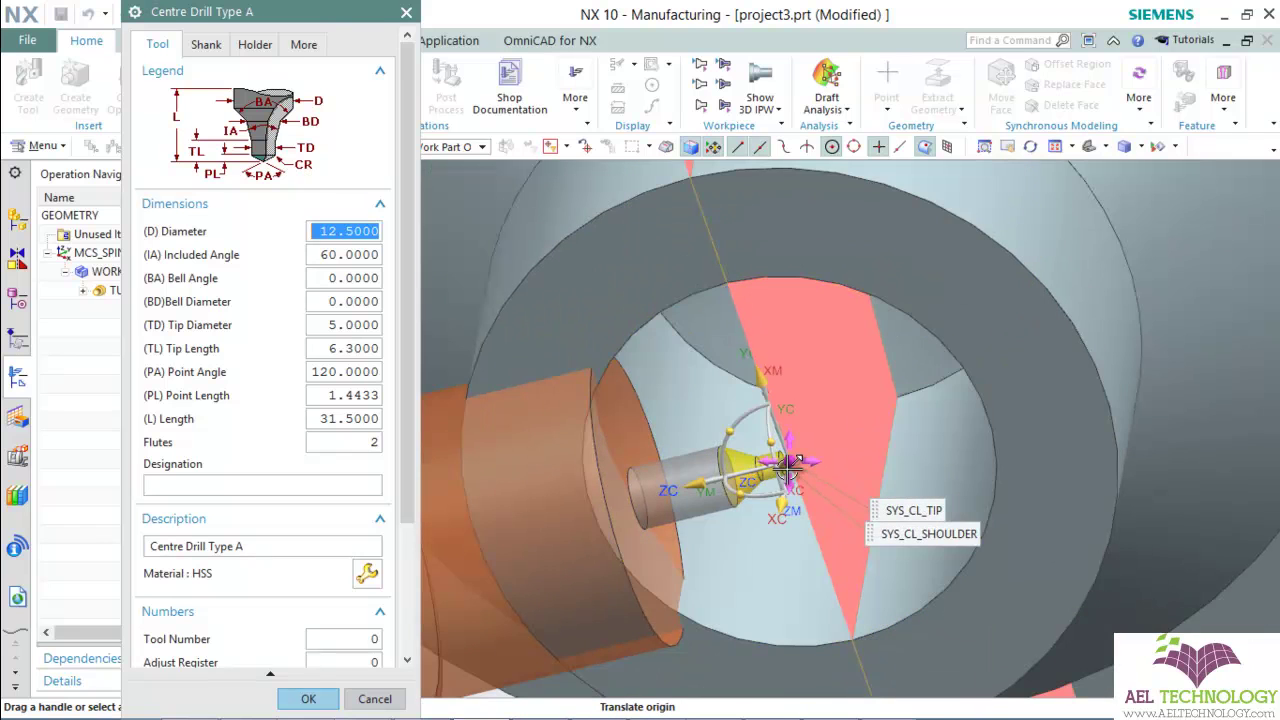
pyautogui.scroll(-3, 790, 463)
pyautogui.moveTo(824, 465)
pyautogui.mouseDown(button='middle')
pyautogui.moveTo(1171, 586)
pyautogui.moveTo(1015, 481)
pyautogui.moveTo(959, 604)
pyautogui.mouseUp(button='middle')
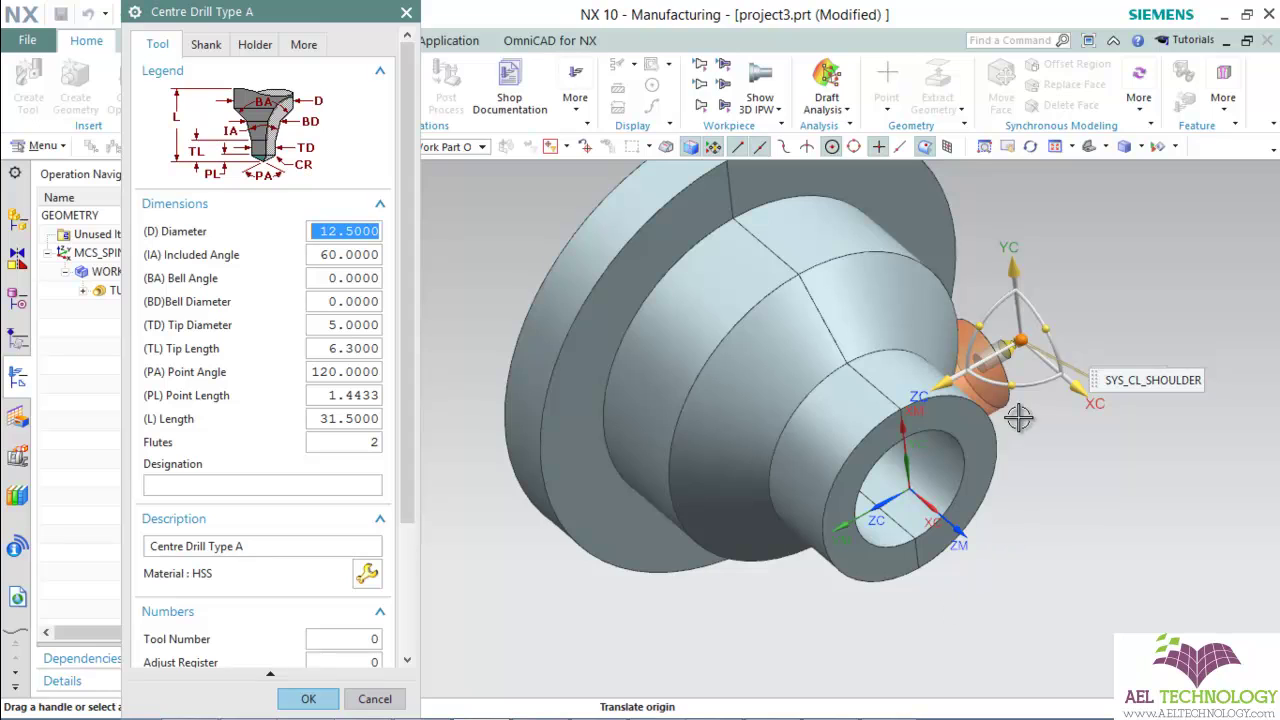
# - Rotate the centre drill onto the part axis and move it to the bore mouth
pyautogui.moveTo(1013, 386)
pyautogui.mouseDown()
pyautogui.moveTo(1101, 388)
pyautogui.moveTo(1176, 337)
pyautogui.moveTo(1151, 363)
pyautogui.mouseUp()
pyautogui.moveTo(1021, 356); pyautogui.dragTo(921, 524)
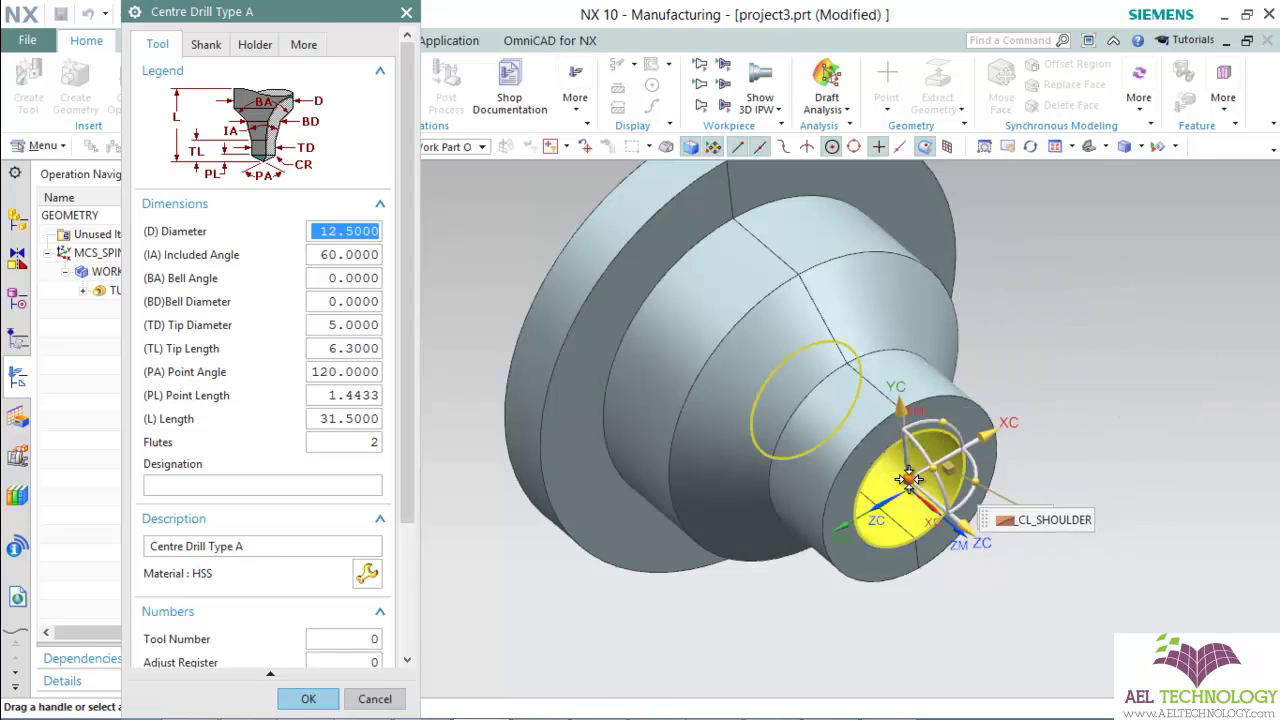
pyautogui.scroll(-3, 921, 524)
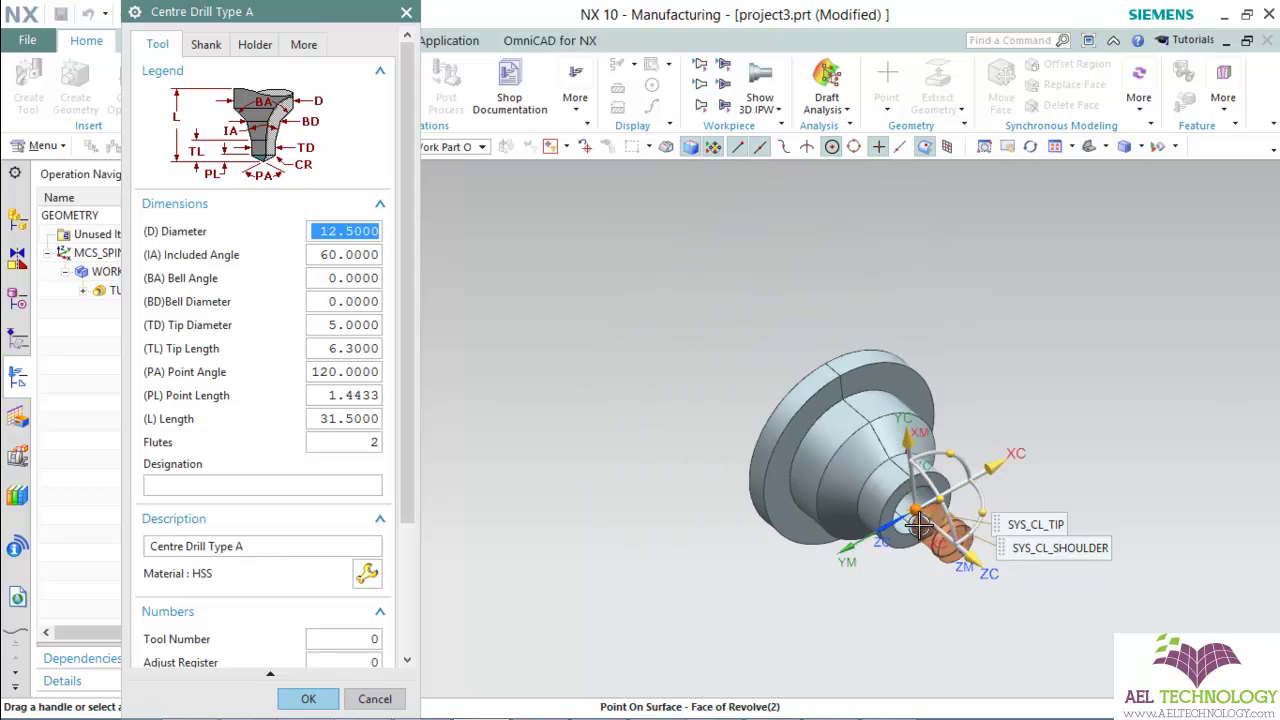
pyautogui.scroll(3, 921, 524)
pyautogui.moveTo(921, 524)
pyautogui.mouseDown(button='middle')
pyautogui.moveTo(950, 522)
pyautogui.moveTo(930, 528)
pyautogui.mouseUp(button='middle')
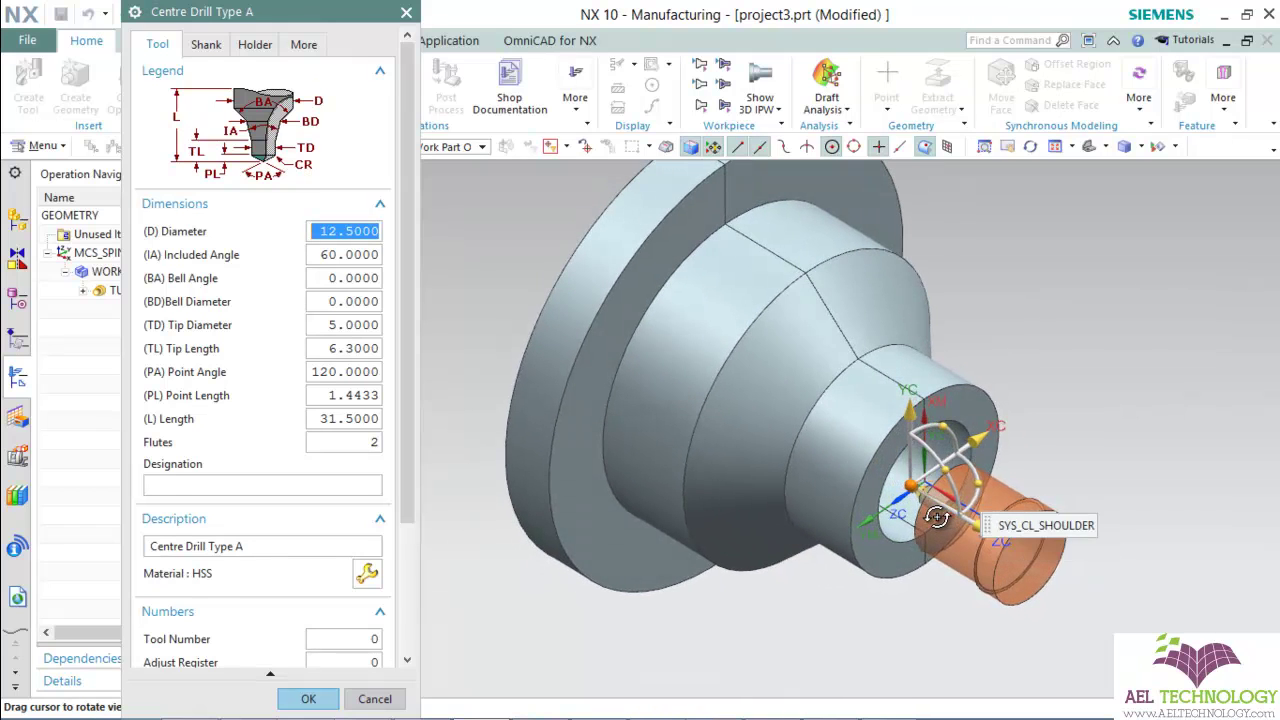
# - Accept the tool changes and set the drilling depth Distance to 8
pyautogui.click(298, 698)
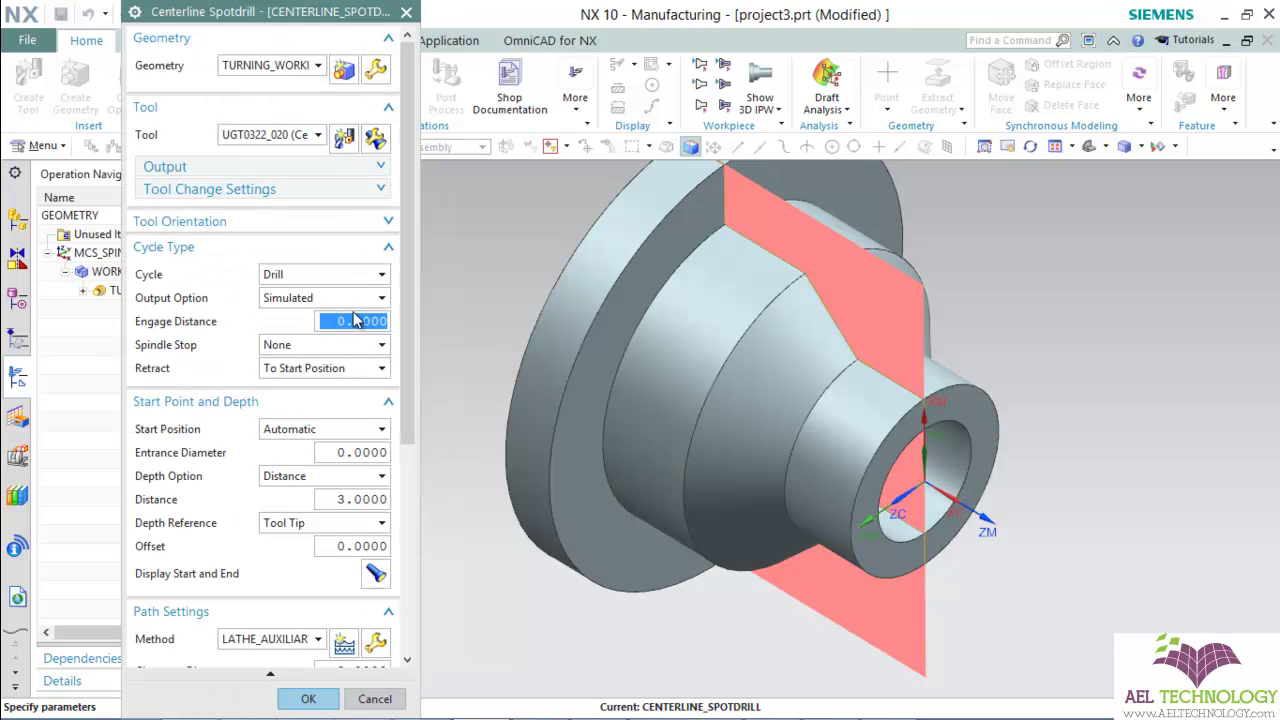
pyautogui.moveTo(404, 294); pyautogui.dragTo(404, 397)
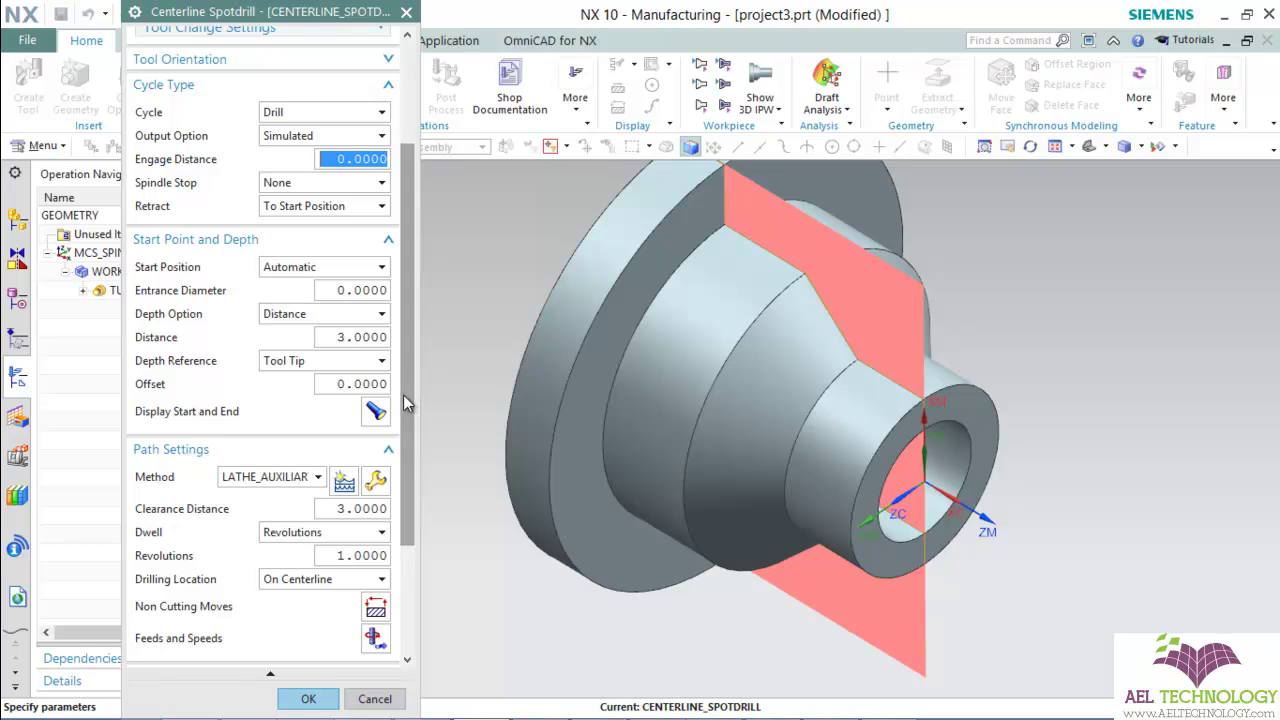
pyautogui.click(364, 337)
pyautogui.write('8')
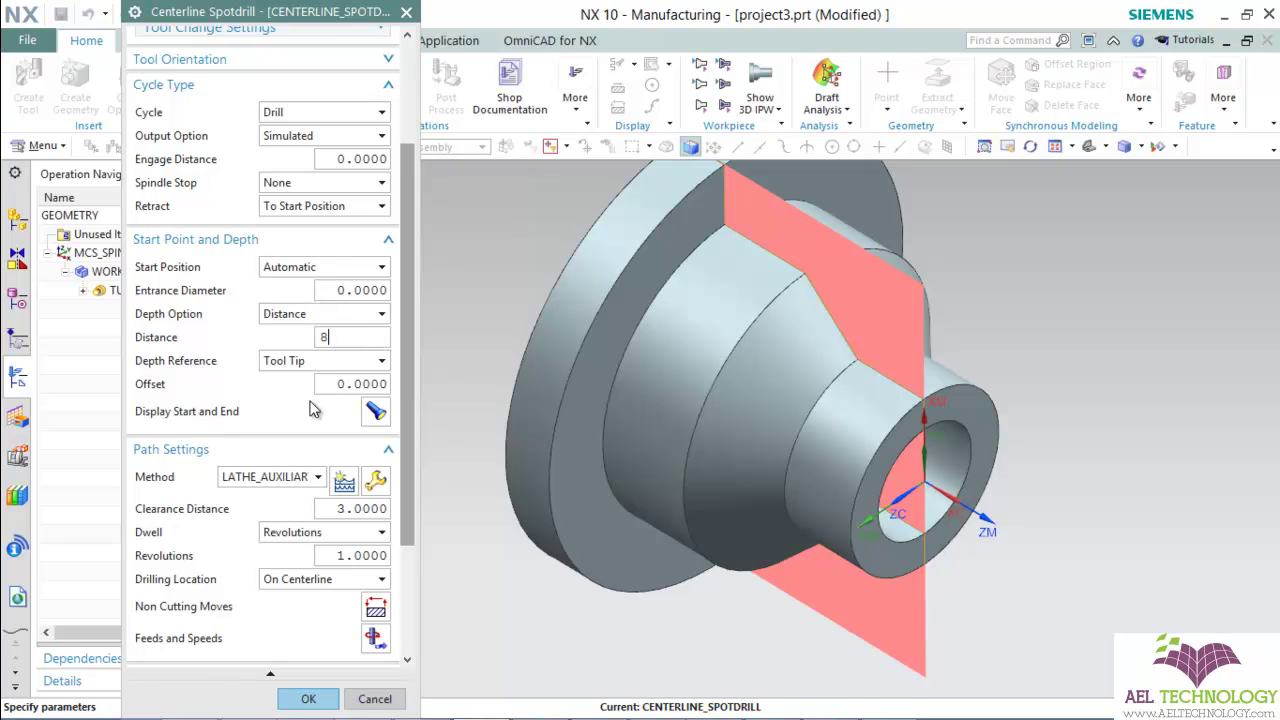
pyautogui.press('Return')
pyautogui.scroll(1, 323, 250)
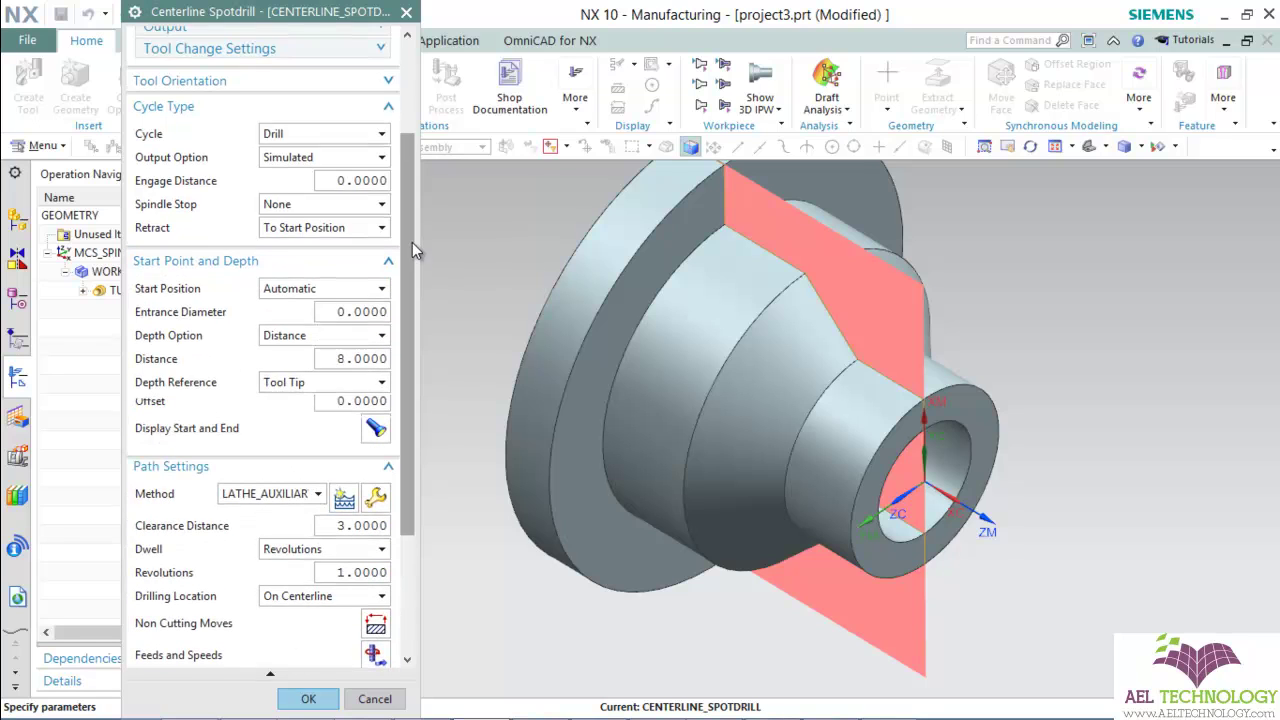
pyautogui.scroll(4, 412, 242)
pyautogui.scroll(-1, 418, 207)
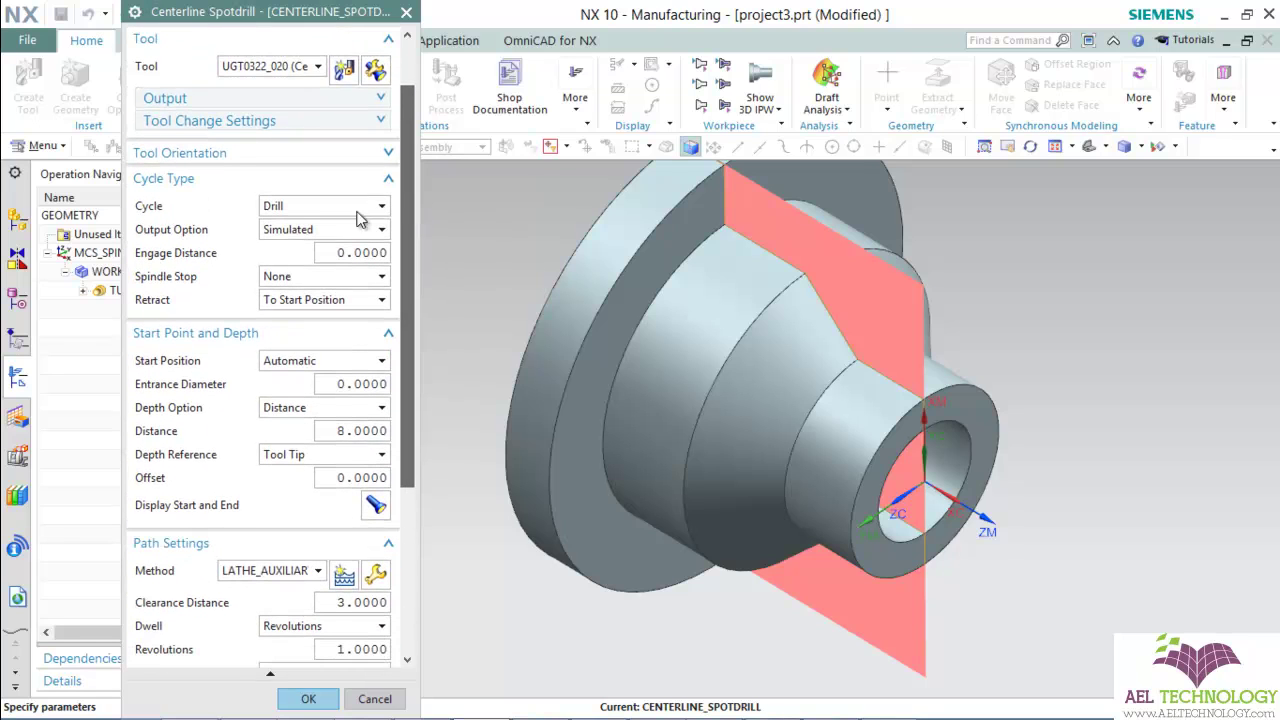
# - Keep Drill as the cycle type and save the spot-drill operation
pyautogui.click(298, 210)
pyautogui.click(284, 228)
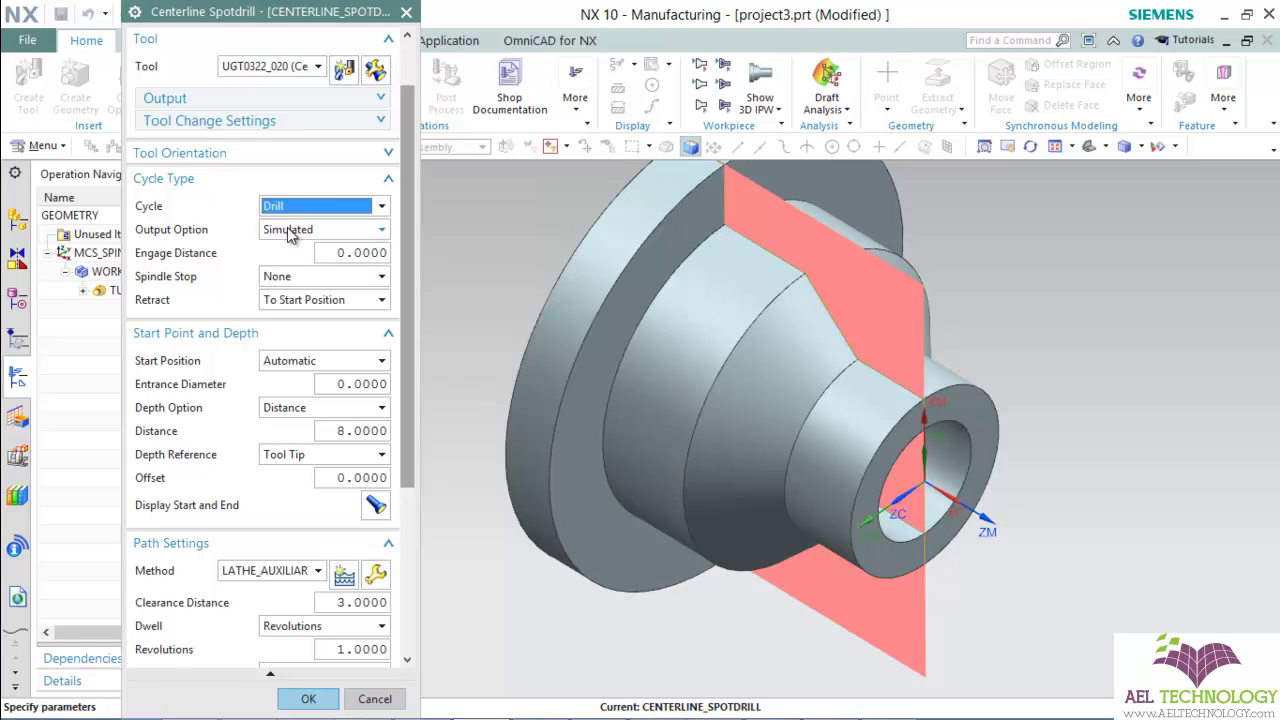
pyautogui.scroll(-10, 410, 226)
pyautogui.scroll(-1, 410, 226)
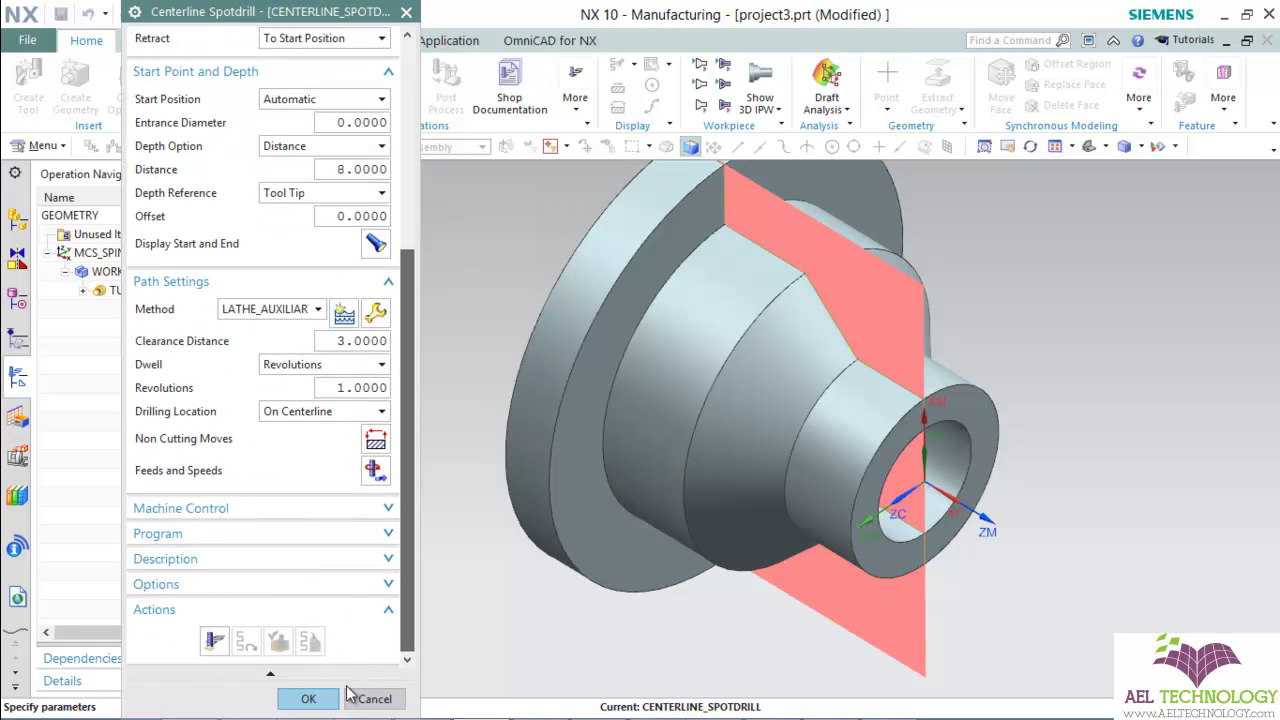
pyautogui.click(308, 698)
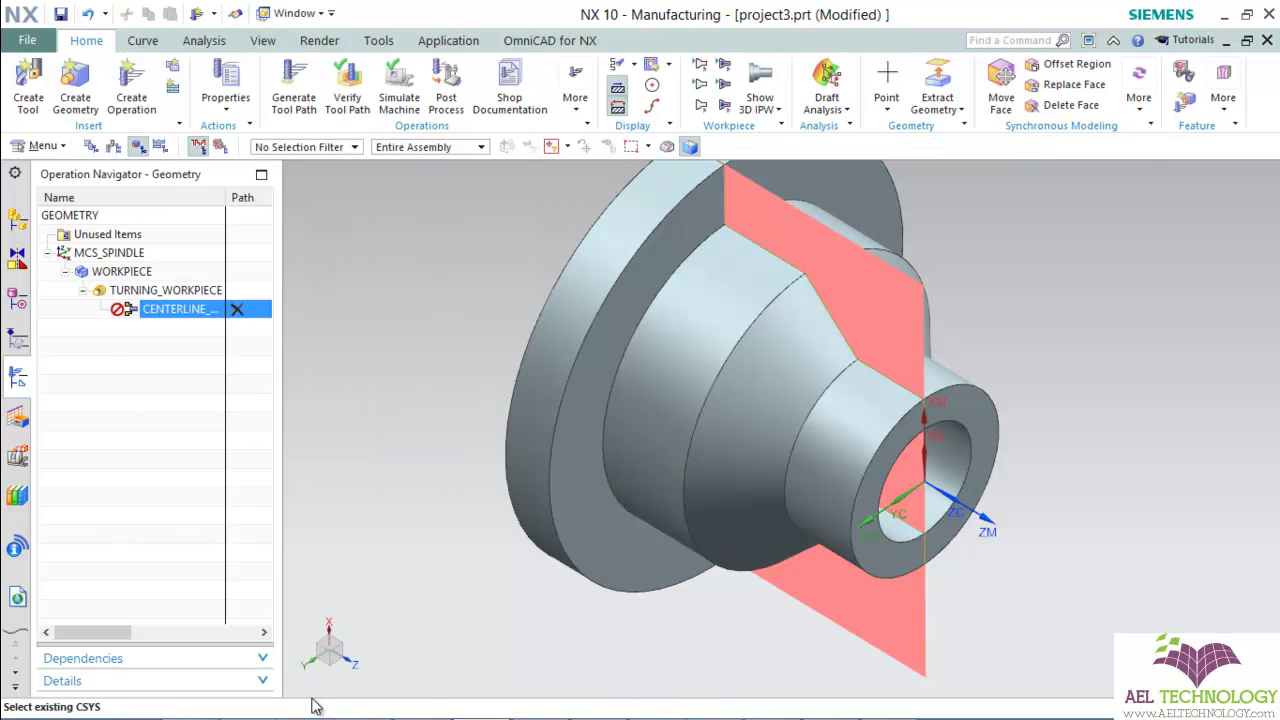
# - Generate the spot-drill tool path and inspect it around the bore
pyautogui.rightClick(176, 316)
pyautogui.click(218, 440)
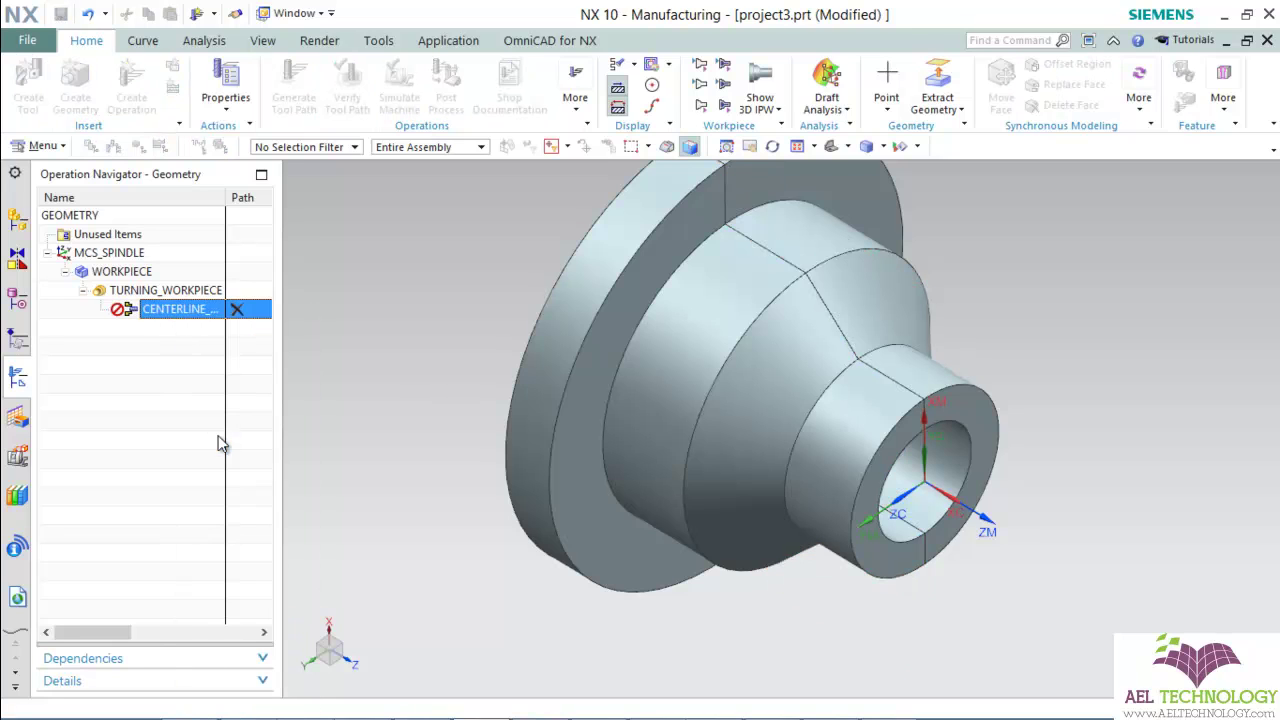
pyautogui.click(643, 413)
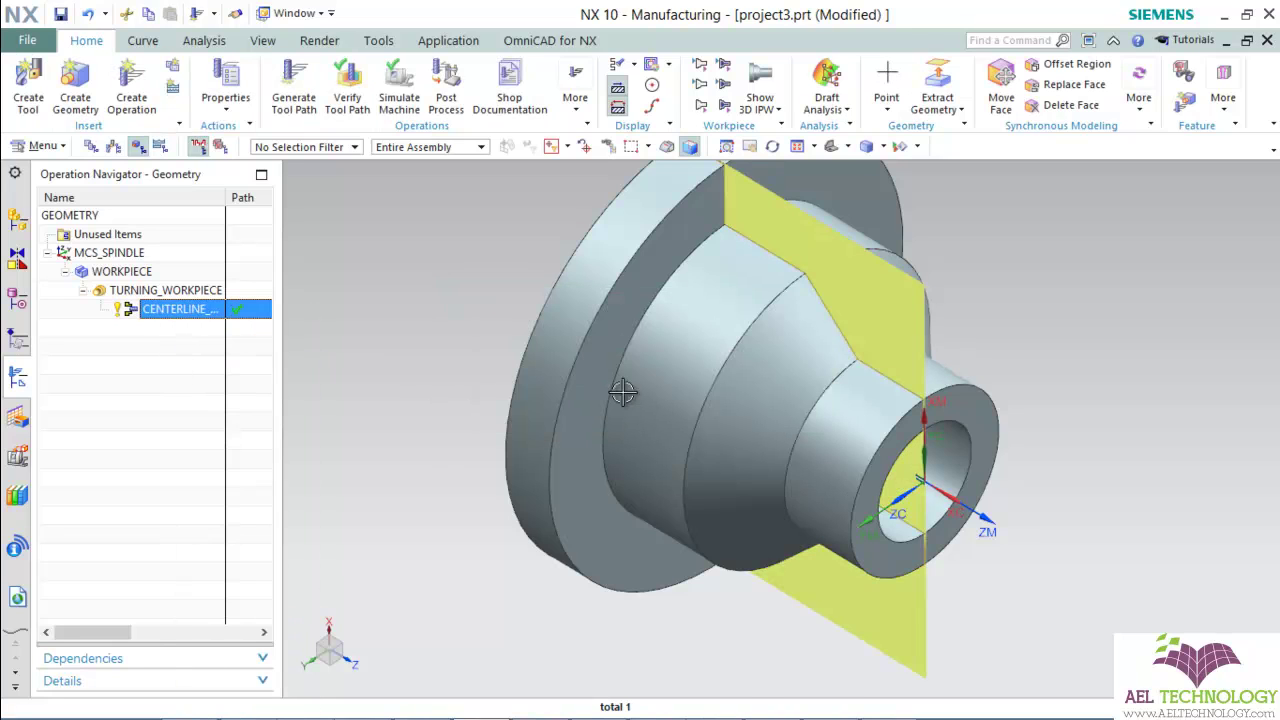
pyautogui.scroll(5, 873, 508)
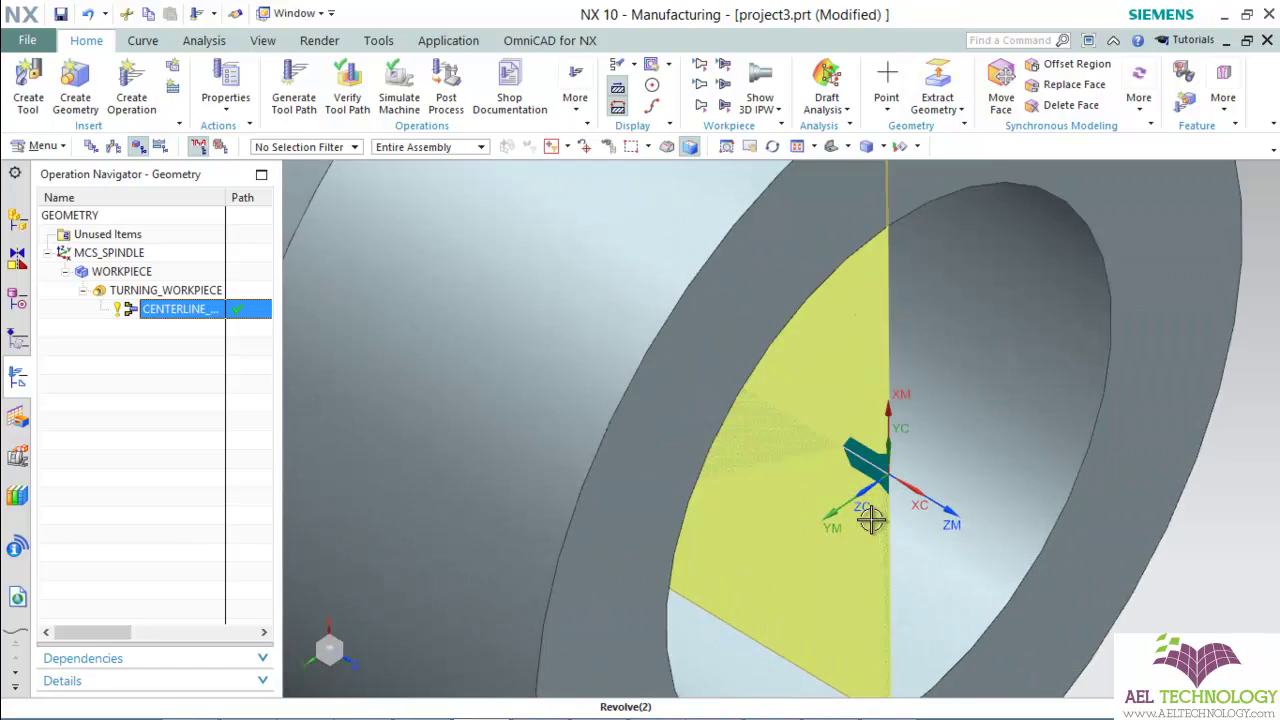
pyautogui.moveTo(873, 508)
pyautogui.mouseDown(button='middle')
pyautogui.moveTo(886, 480)
pyautogui.moveTo(863, 497)
pyautogui.moveTo(538, 304)
pyautogui.mouseUp(button='middle')
pyautogui.scroll(-5, 538, 304)
pyautogui.scroll(3, 720, 183)
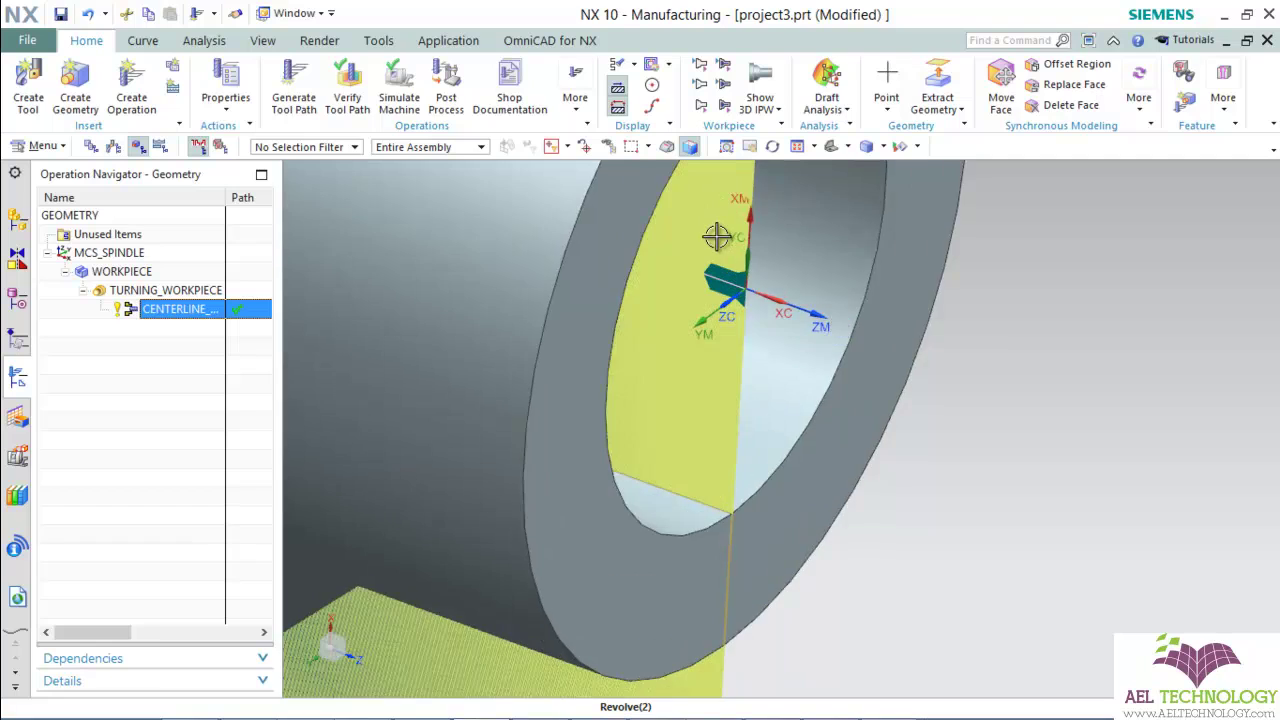
pyautogui.scroll(3, 720, 240)
# - Change the spot-drill distance to 10 and regenerate its tool path
pyautogui.rightClick(200, 312)
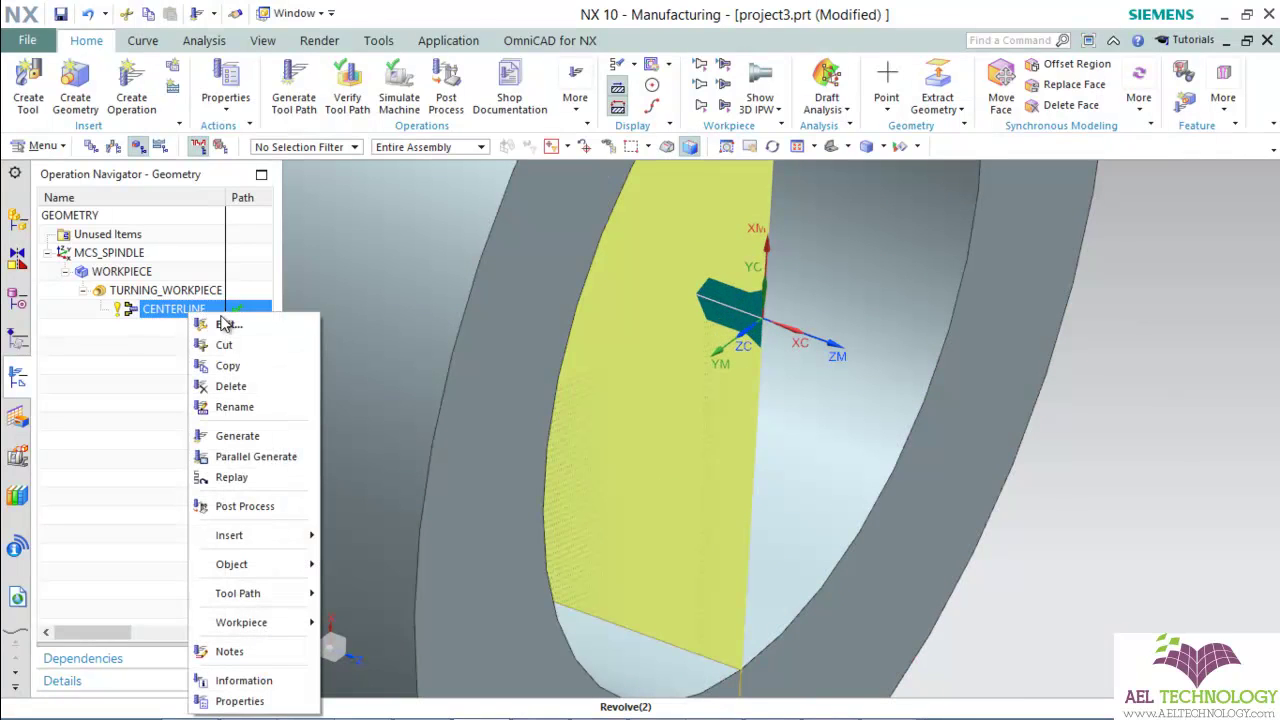
pyautogui.click(225, 323)
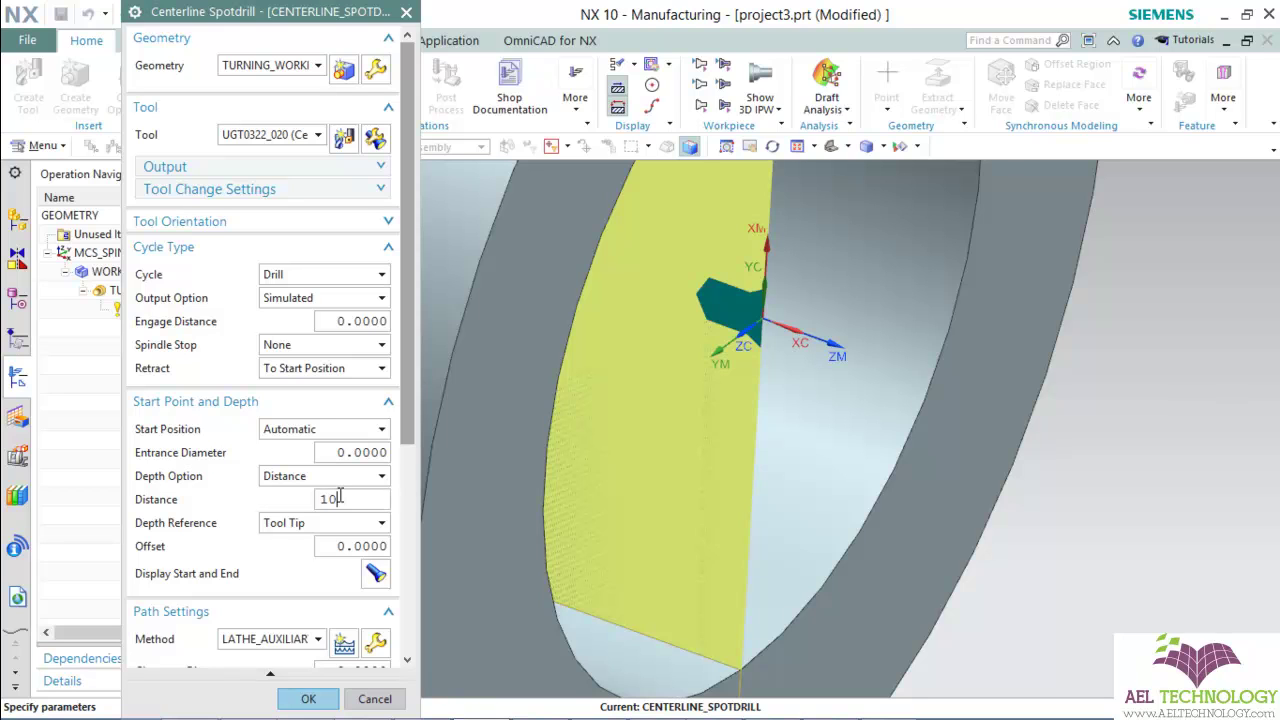
pyautogui.click(292, 699)
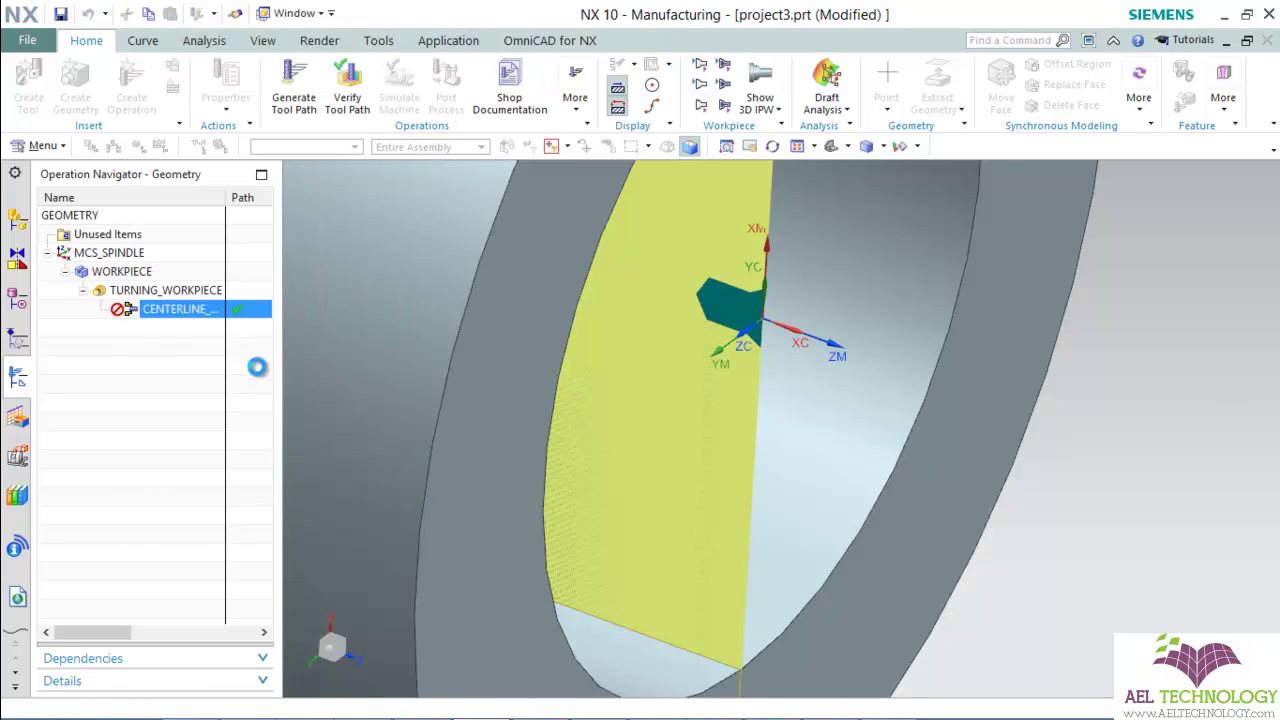
pyautogui.rightClick(195, 312)
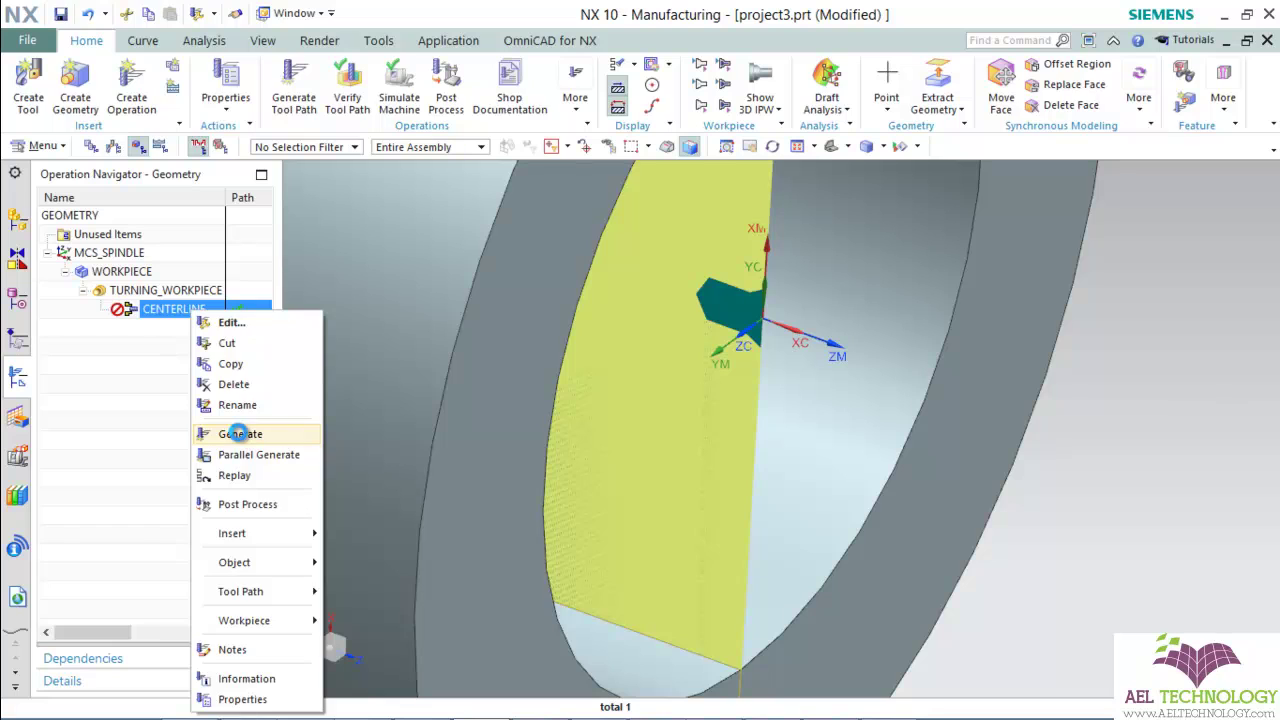
pyautogui.click(240, 433)
pyautogui.click(641, 413)
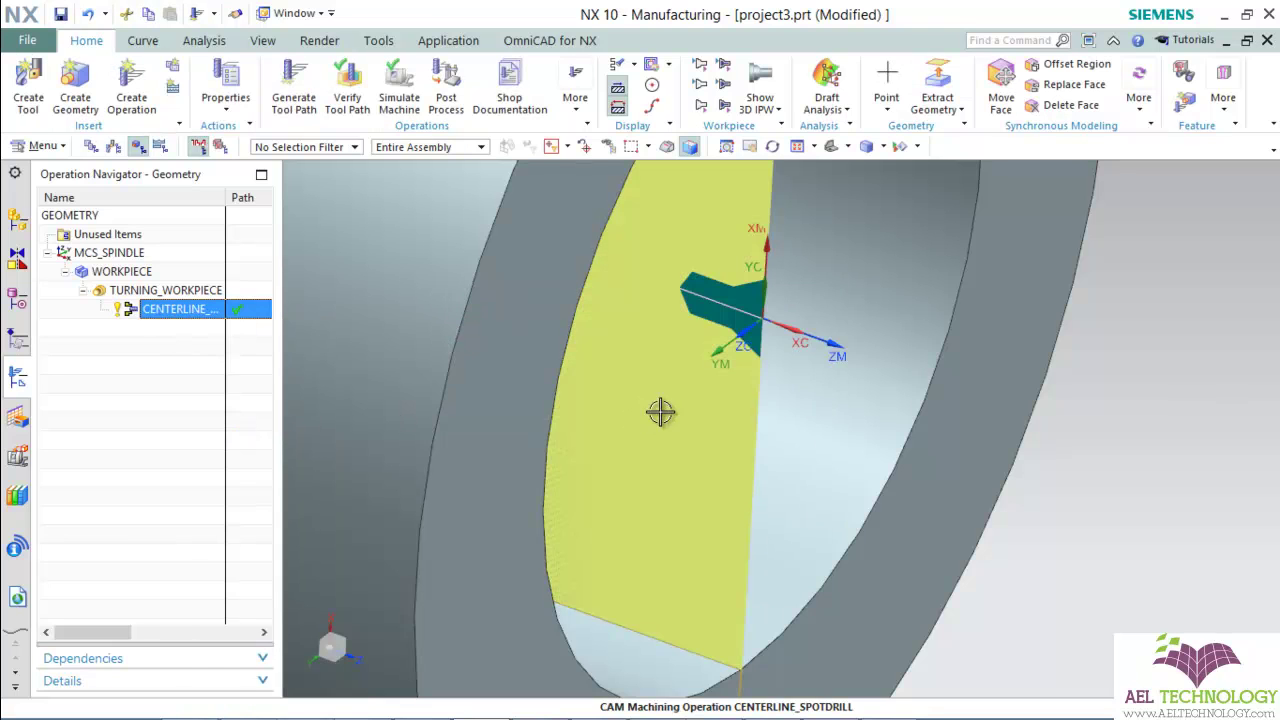
pyautogui.scroll(-5, 979, 381)
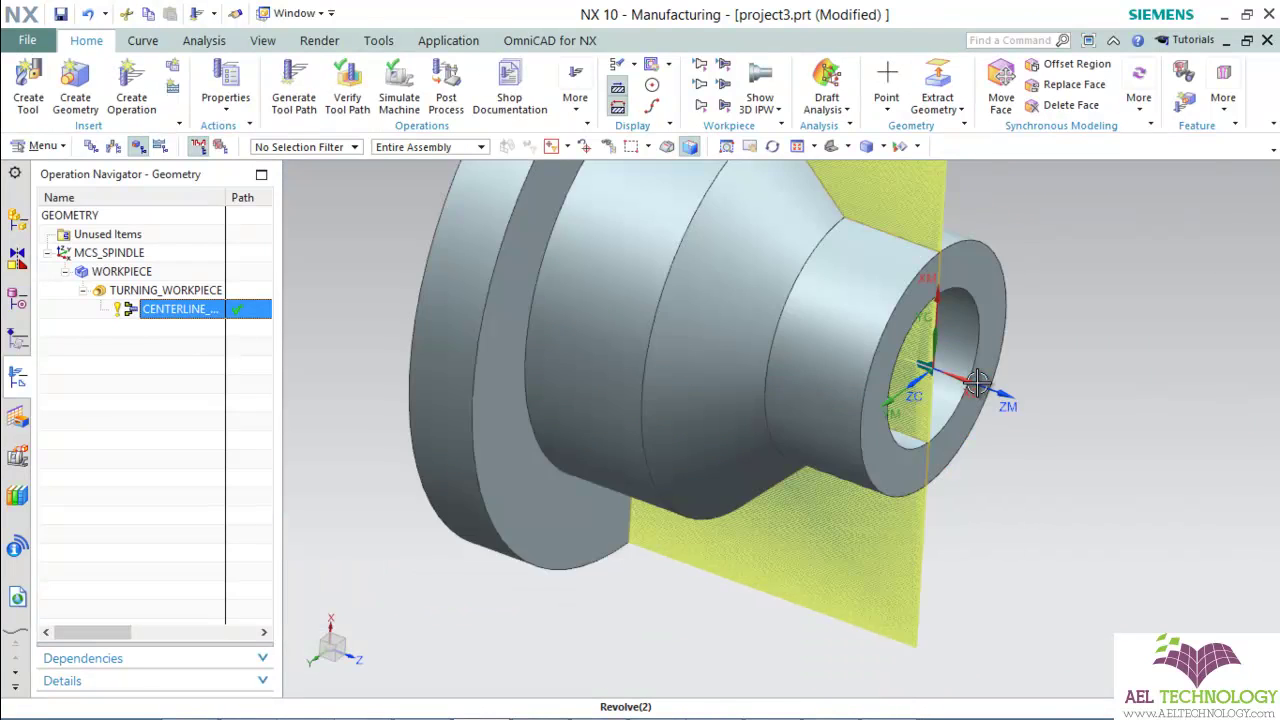
pyautogui.scroll(2, 988, 282)
pyautogui.scroll(-1, 988, 282)
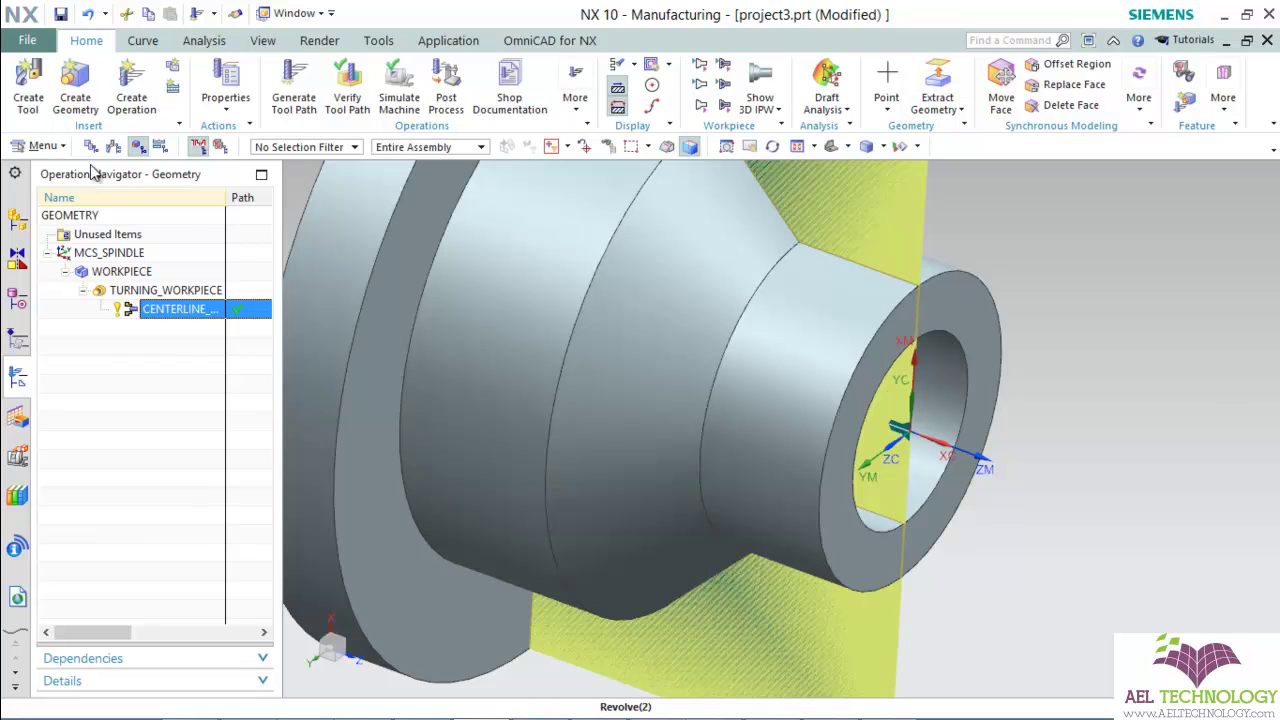
# - Create a CENTERLINE_DRILLING operation and begin defining a new tool for it
pyautogui.click(129, 113)
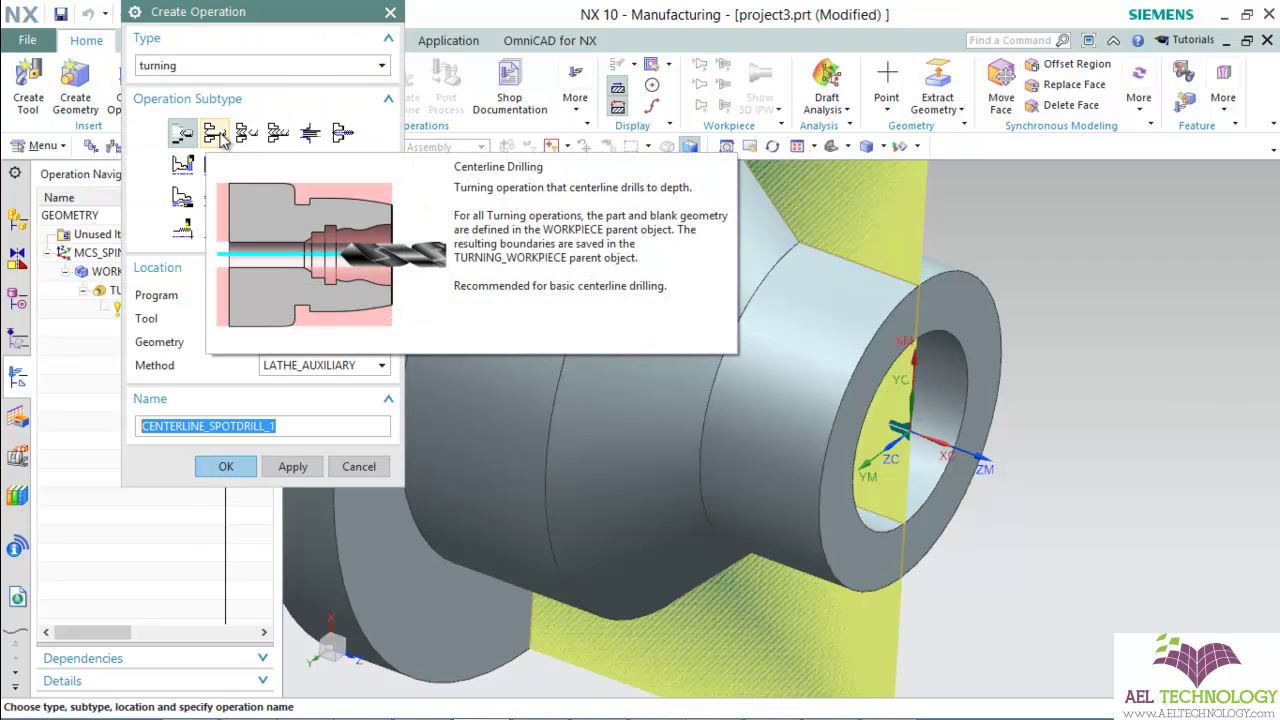
pyautogui.click(221, 140)
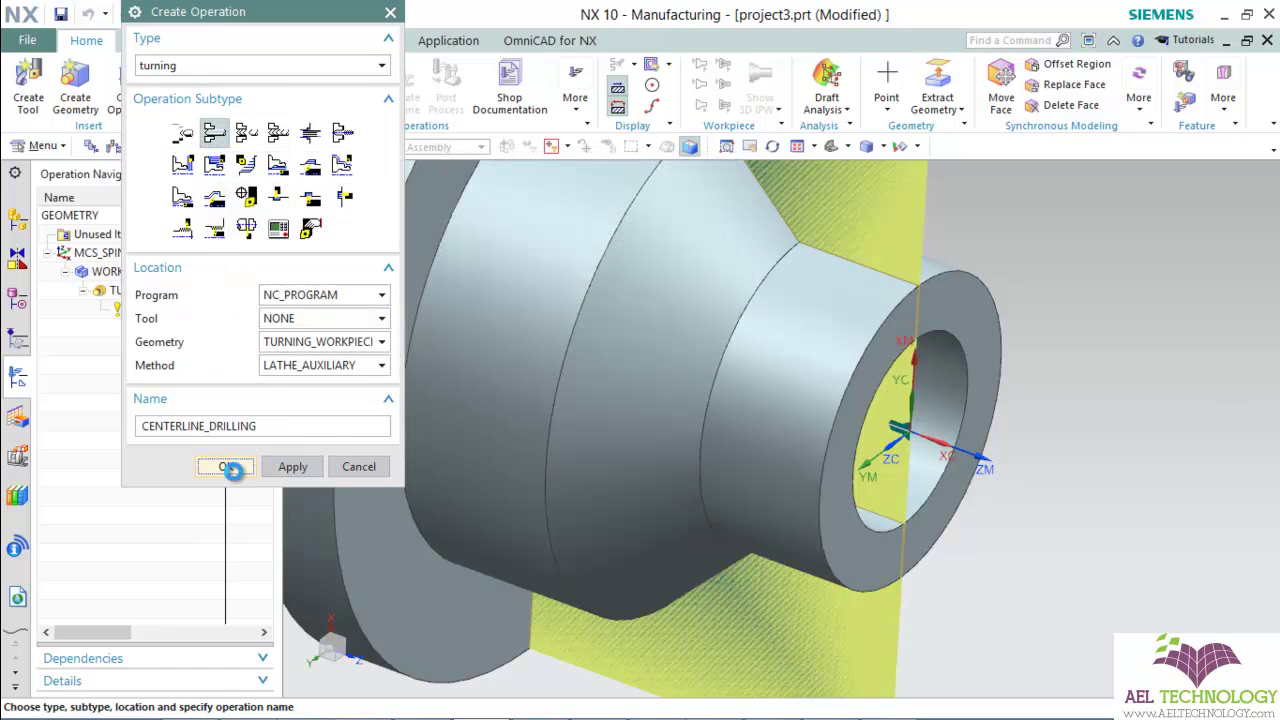
pyautogui.click(229, 467)
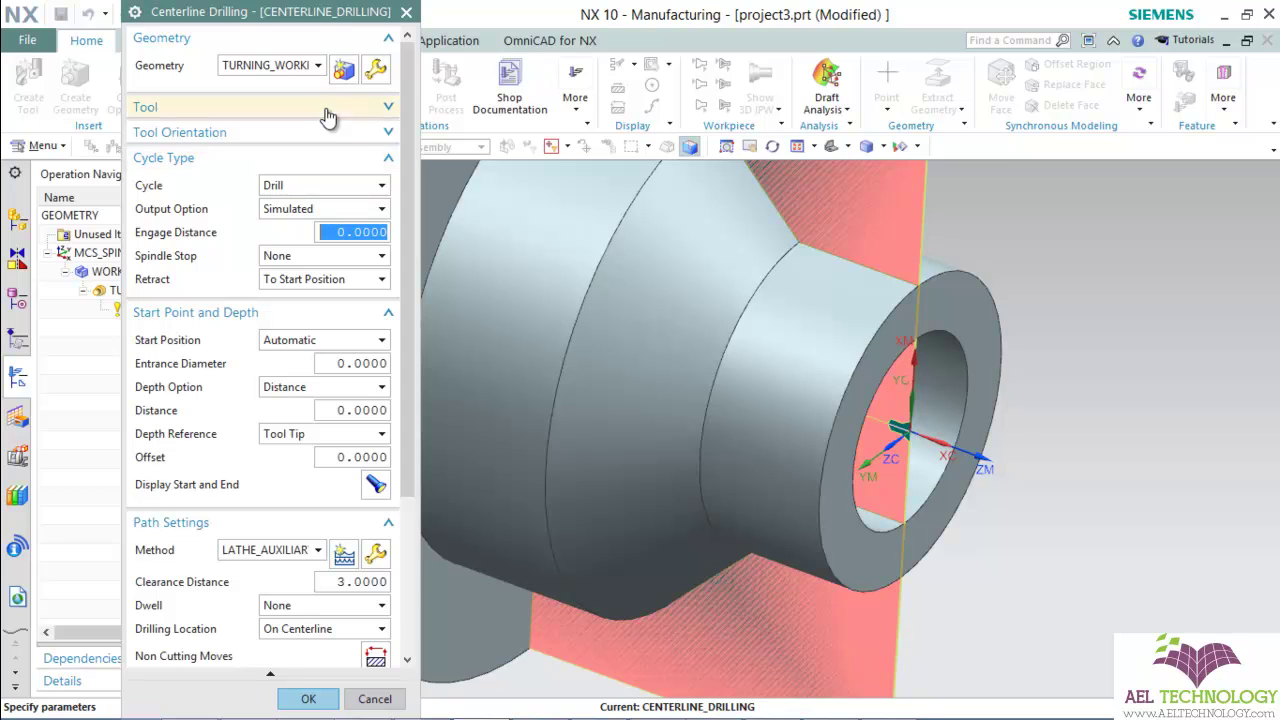
pyautogui.click(334, 110)
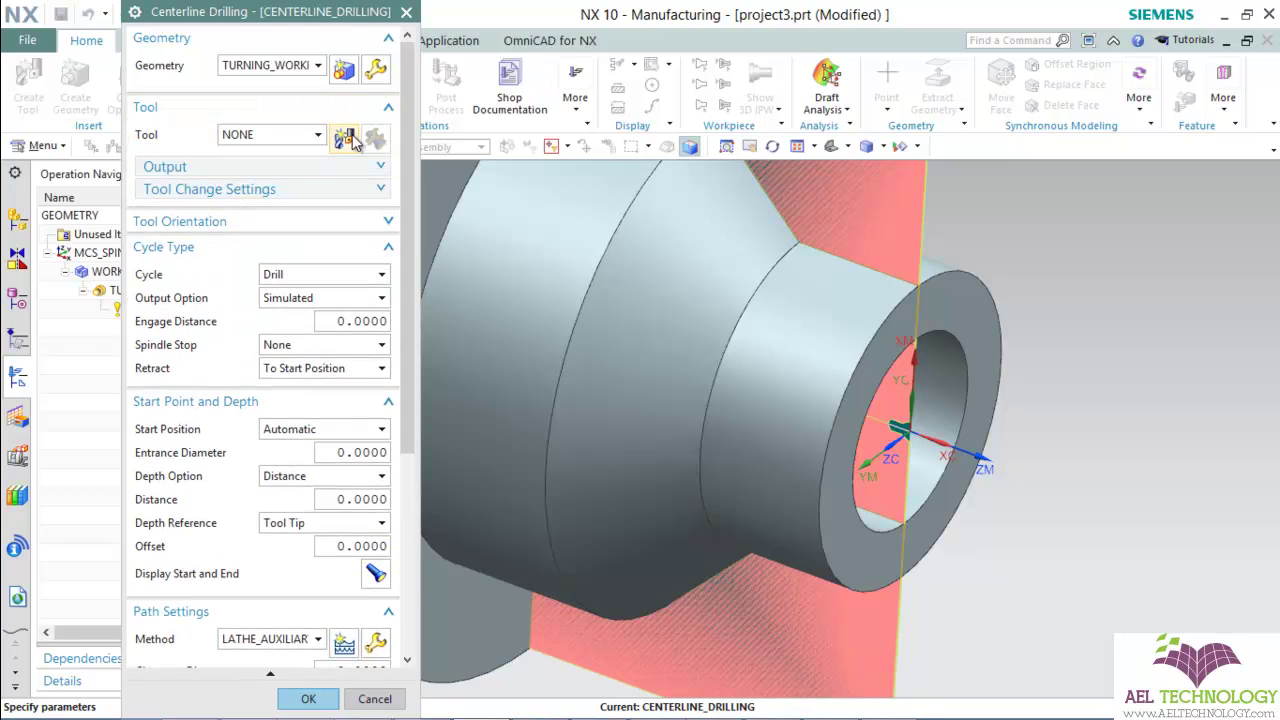
pyautogui.click(346, 139)
# - Search the library for a 30 mm insert drill, which finds no match, then cancel
pyautogui.click(377, 131)
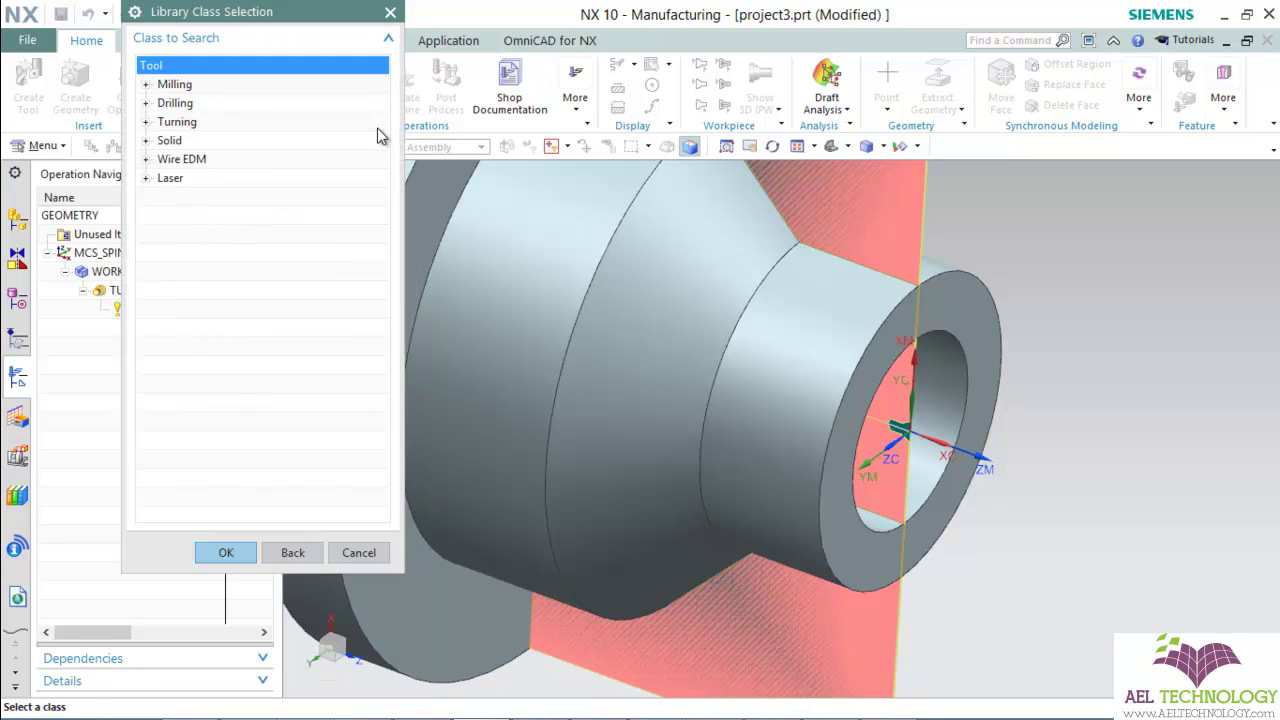
pyautogui.click(146, 103)
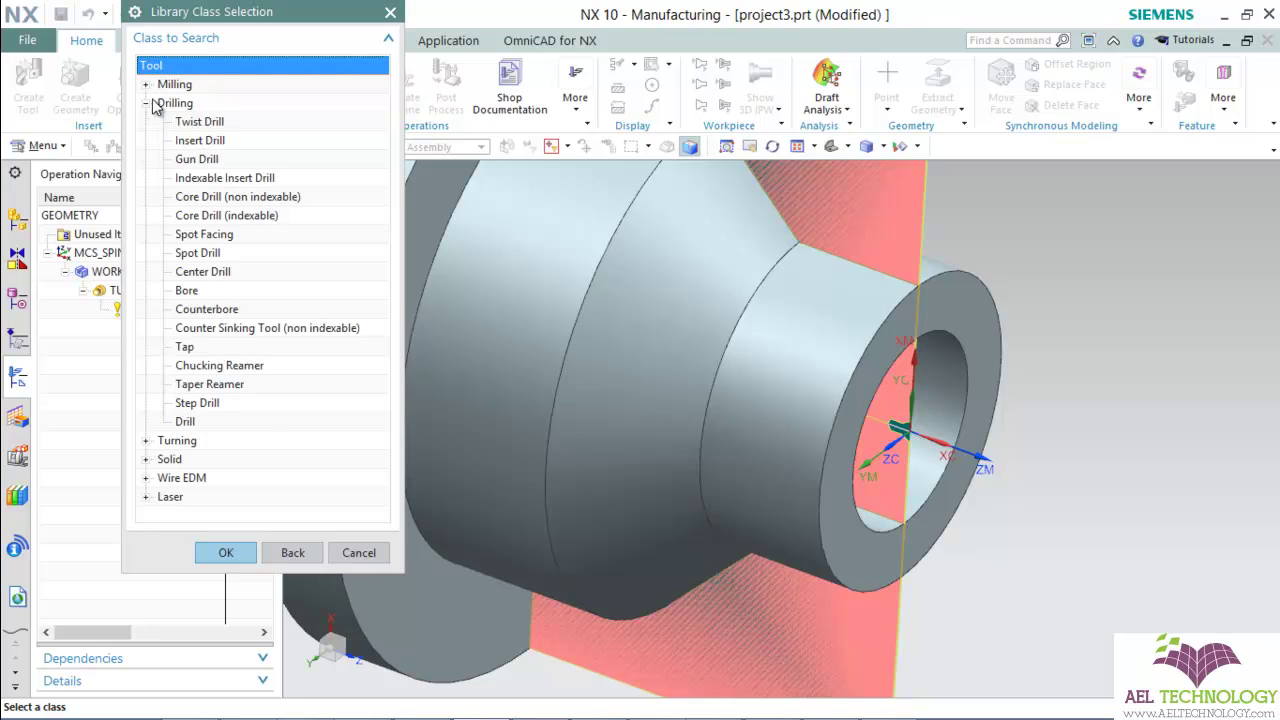
pyautogui.doubleClick(199, 141)
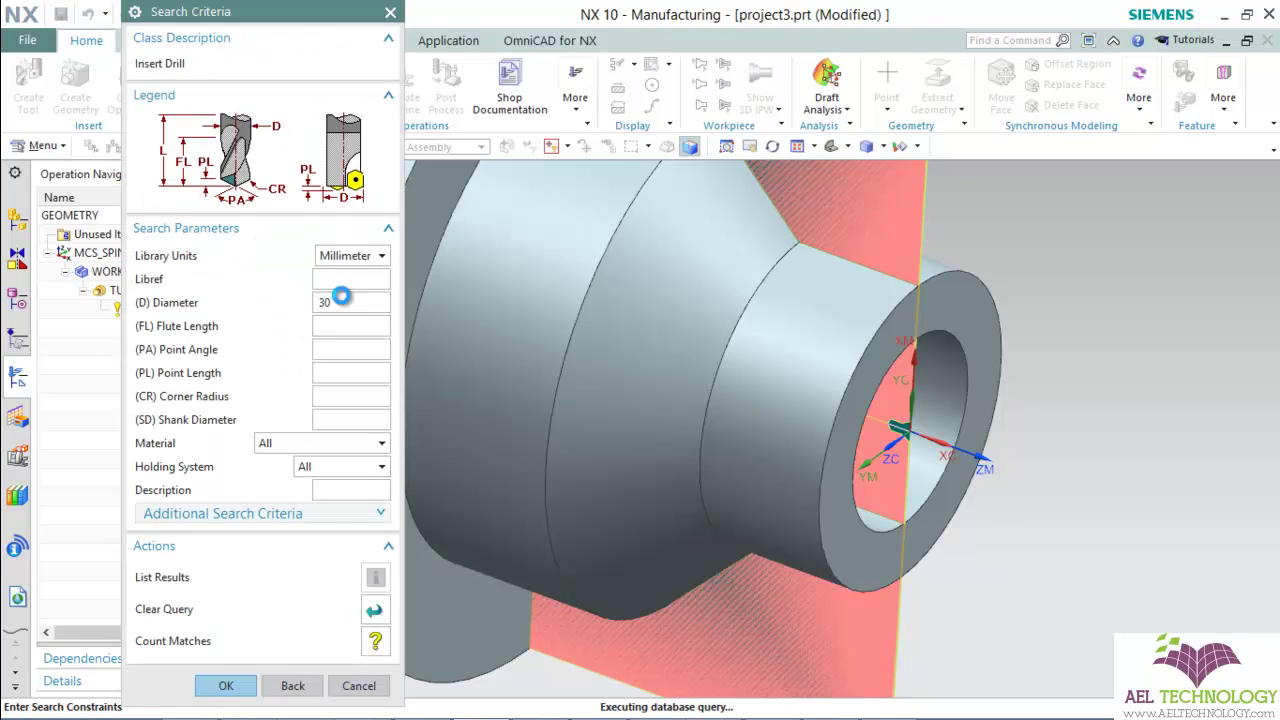
pyautogui.press('Return')
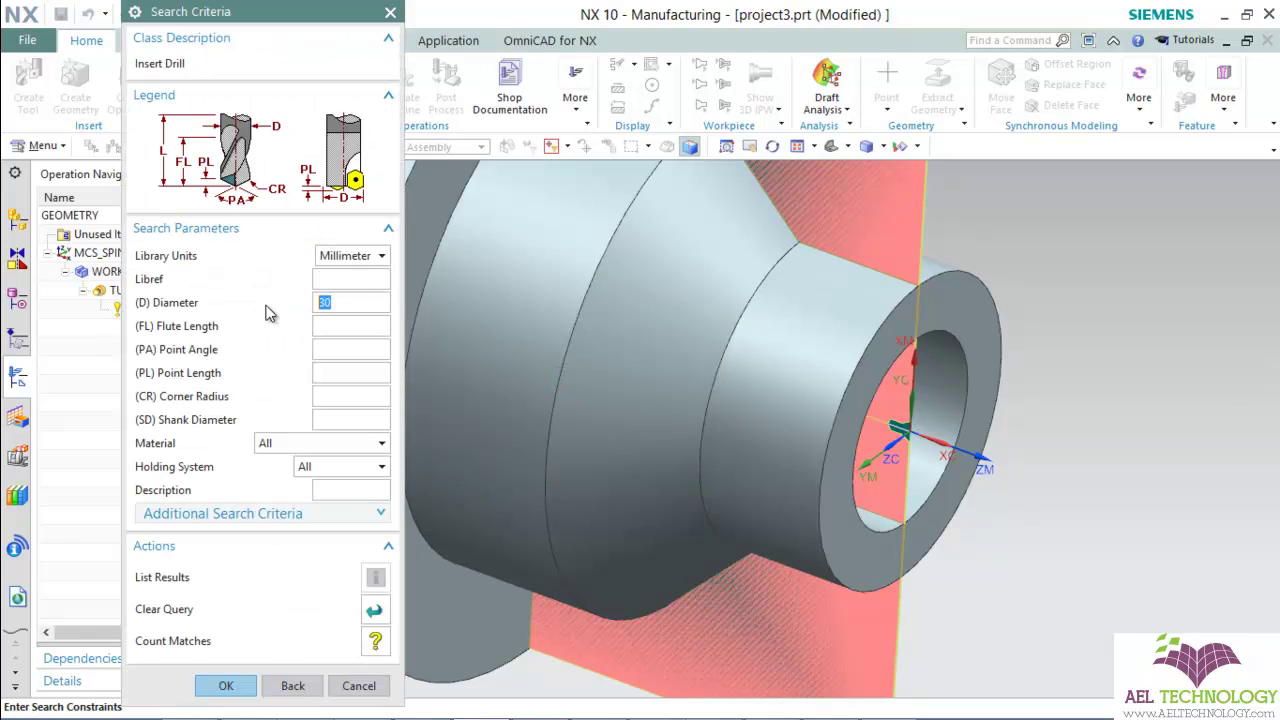
pyautogui.write('20')
pyautogui.press('Return')
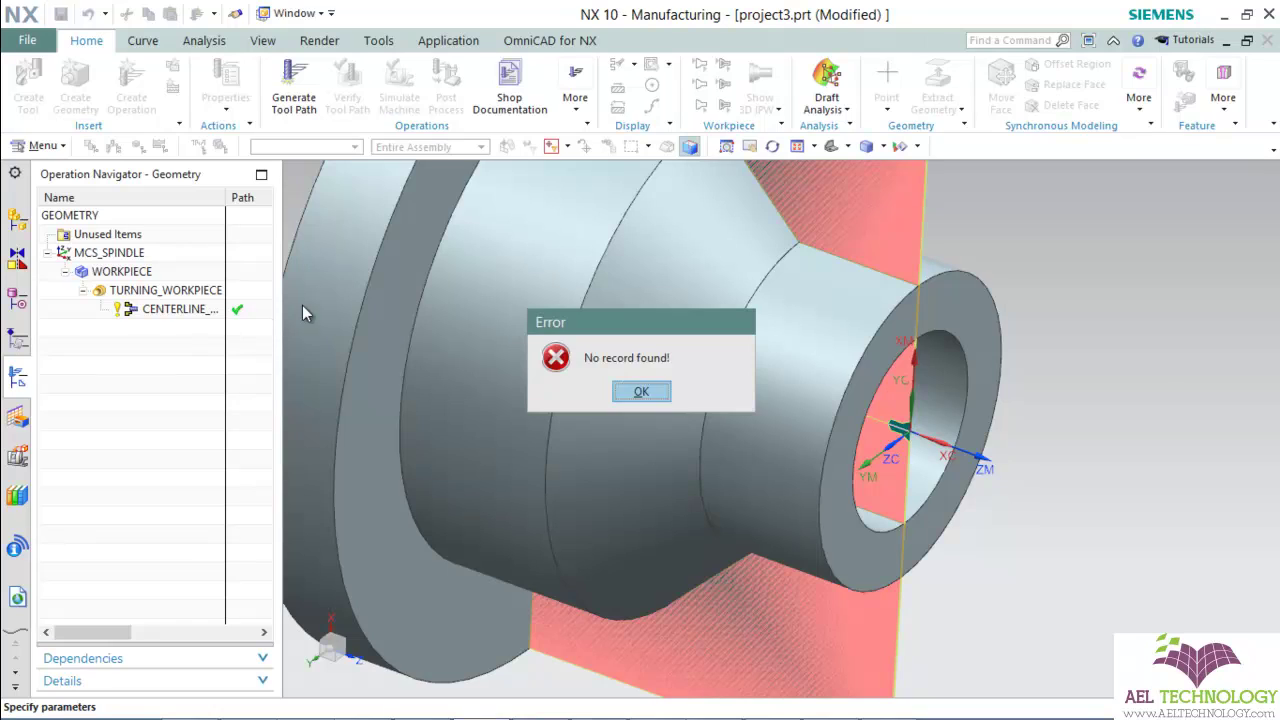
pyautogui.click(644, 390)
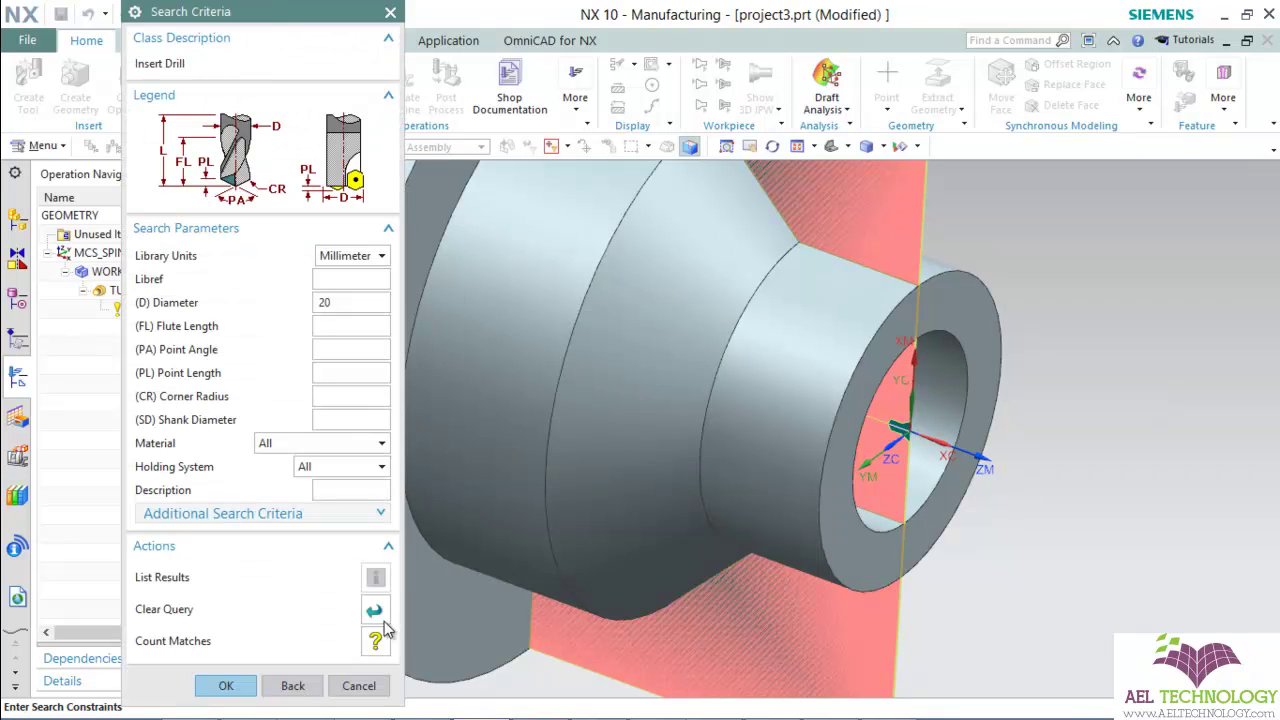
pyautogui.click(359, 686)
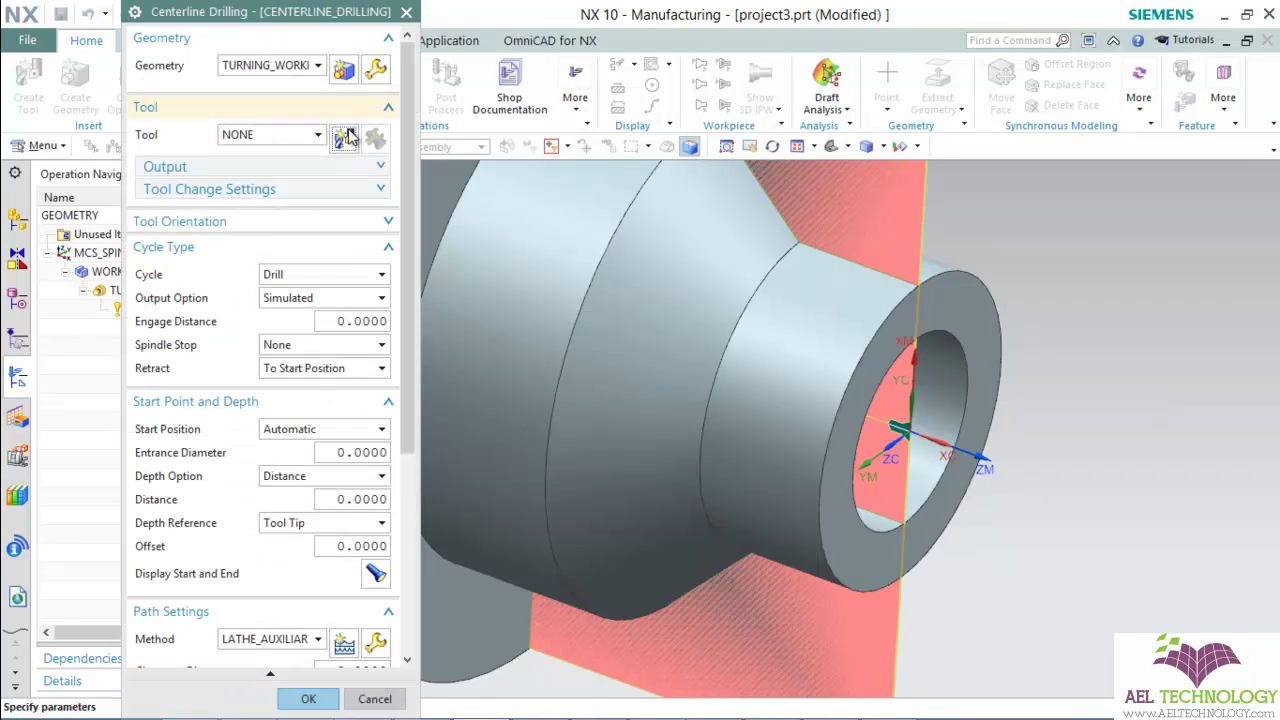
# - Retrieve the 20 mm twist drill ugt0301_007 from the library's drilling tools
pyautogui.click(345, 141)
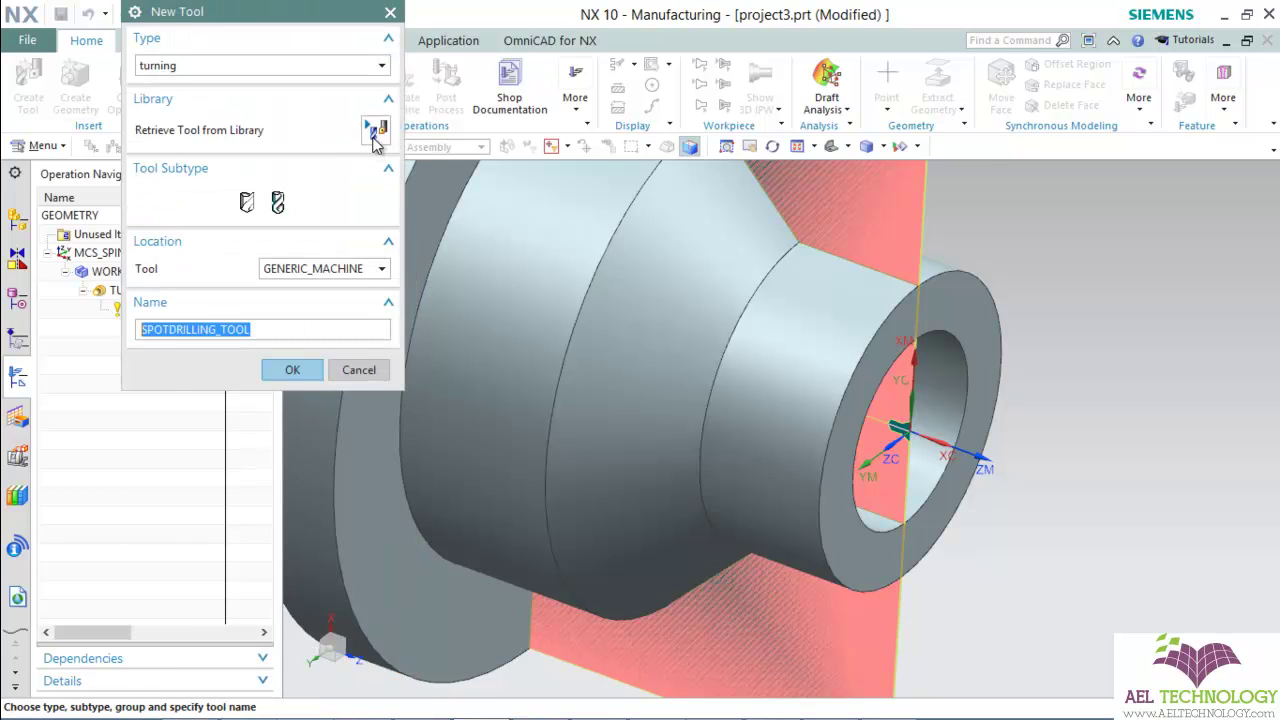
pyautogui.click(146, 121)
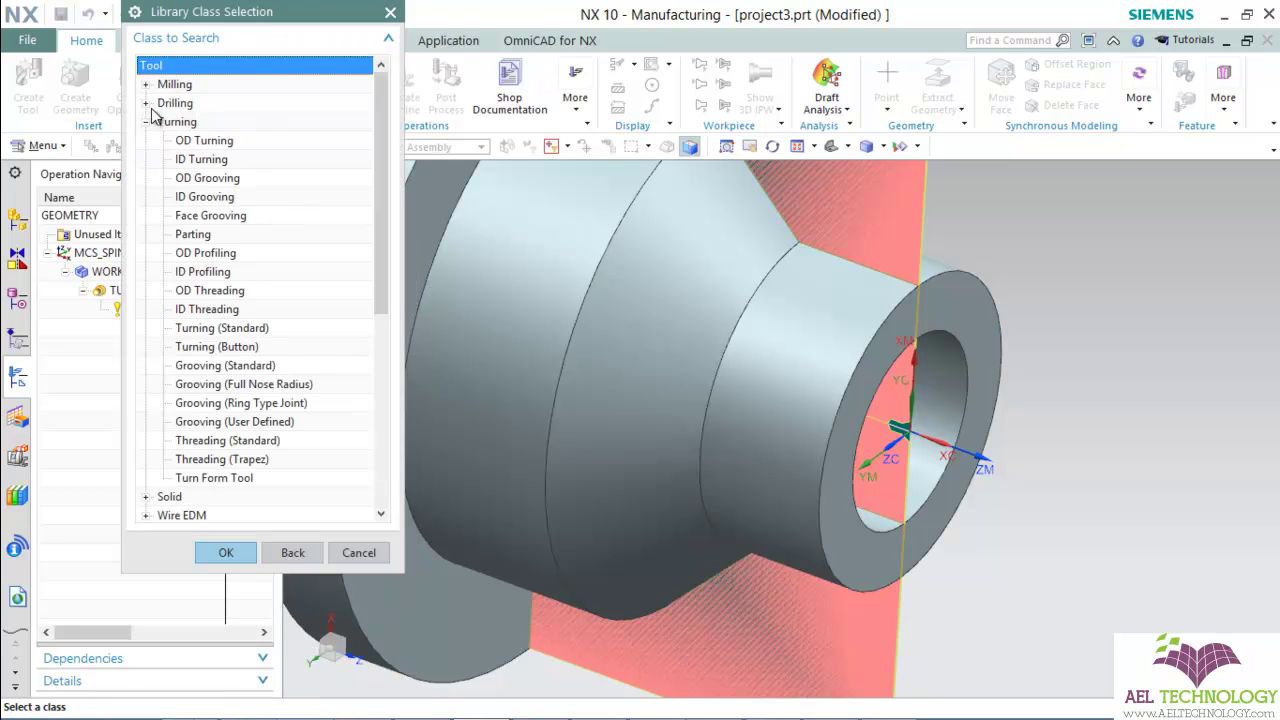
pyautogui.click(146, 103)
pyautogui.doubleClick(212, 126)
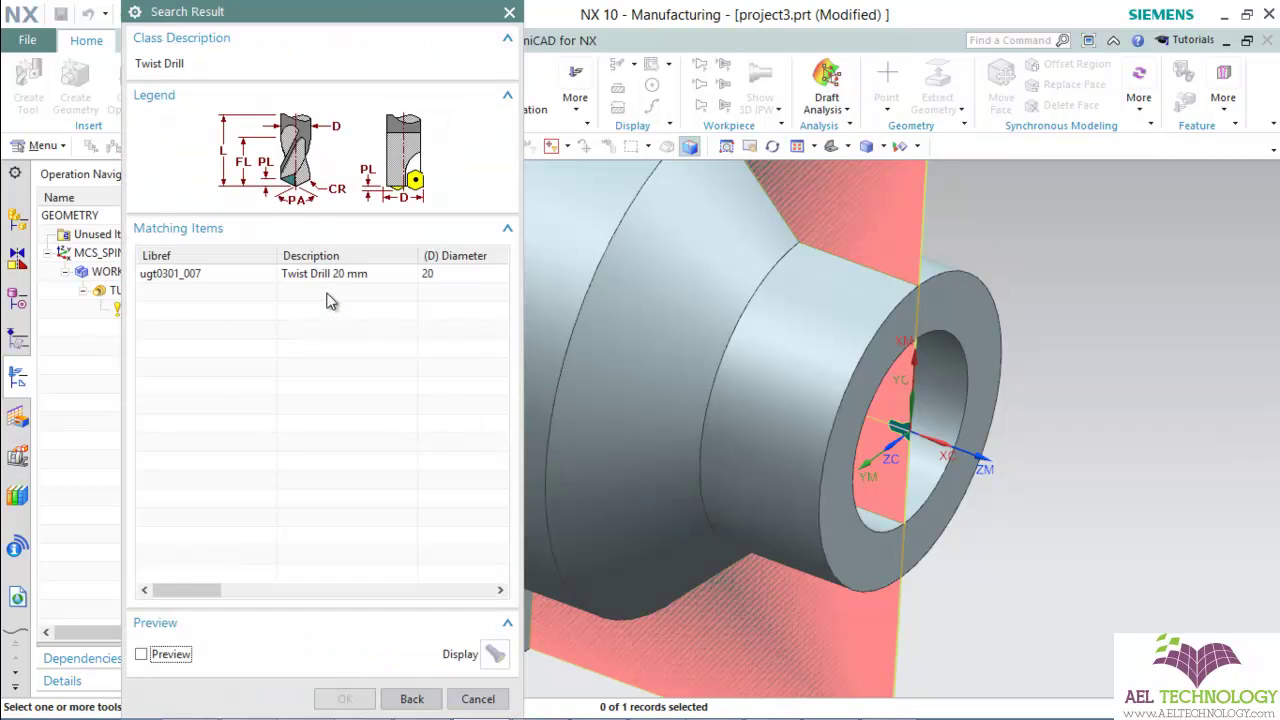
pyautogui.doubleClick(200, 273)
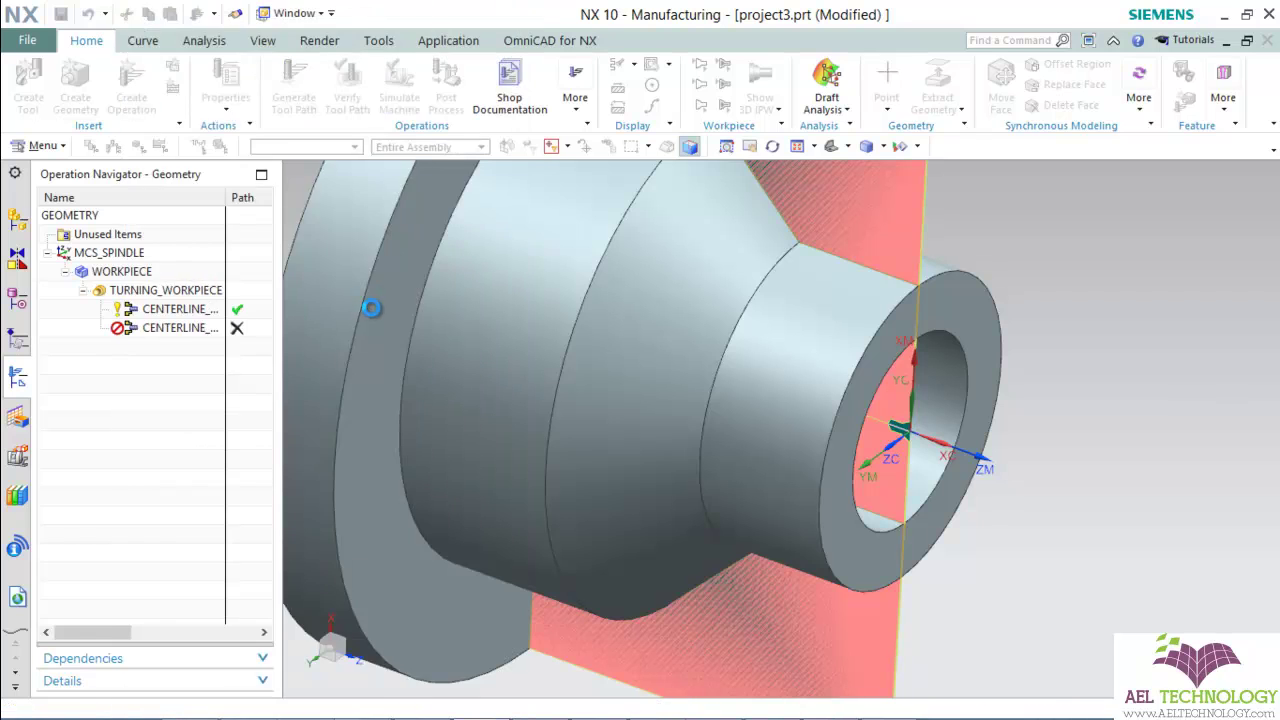
# - Set the drilling depth to End Point at the hole centre on the large end face
pyautogui.scroll(-1, 405, 265)
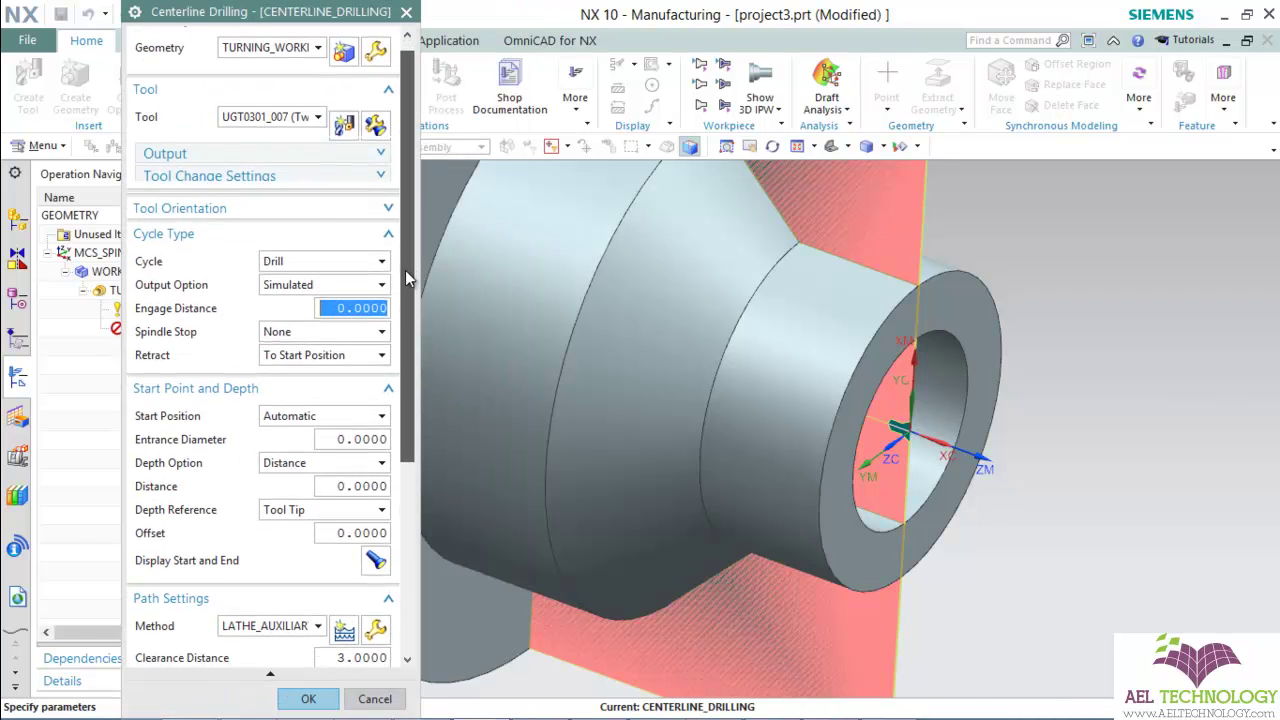
pyautogui.scroll(-1, 408, 272)
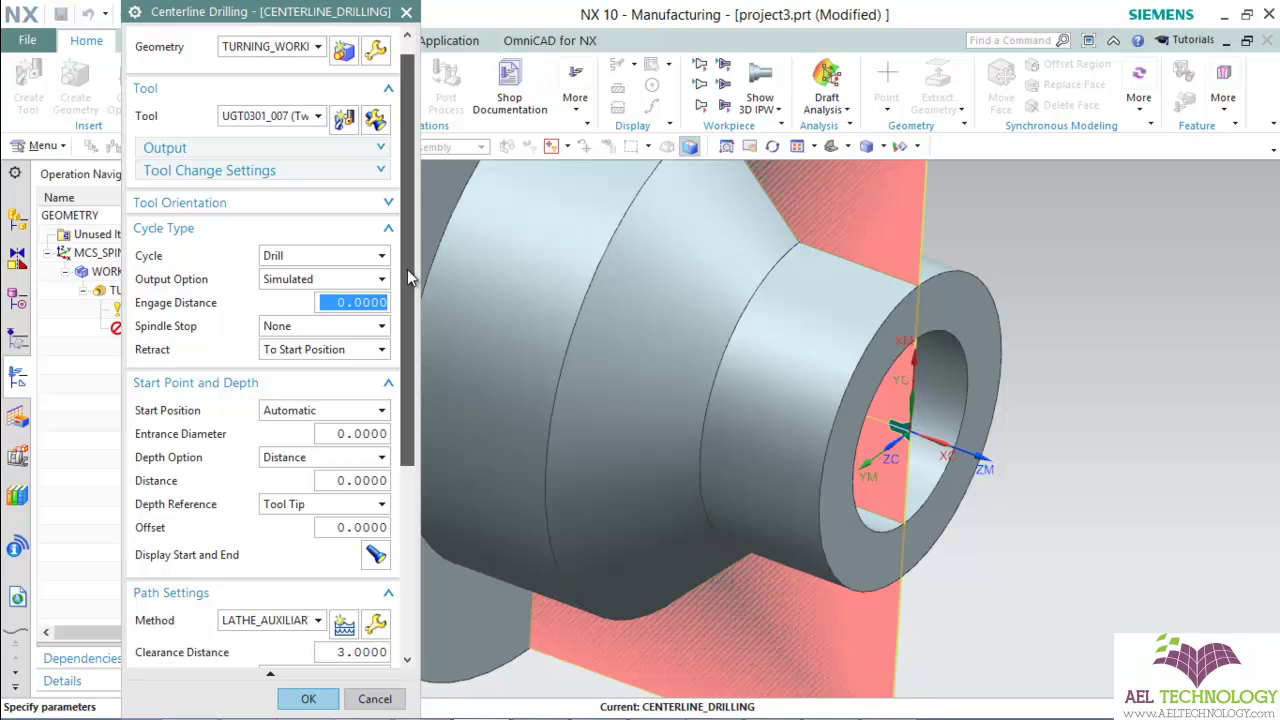
pyautogui.moveTo(407, 269); pyautogui.dragTo(401, 462)
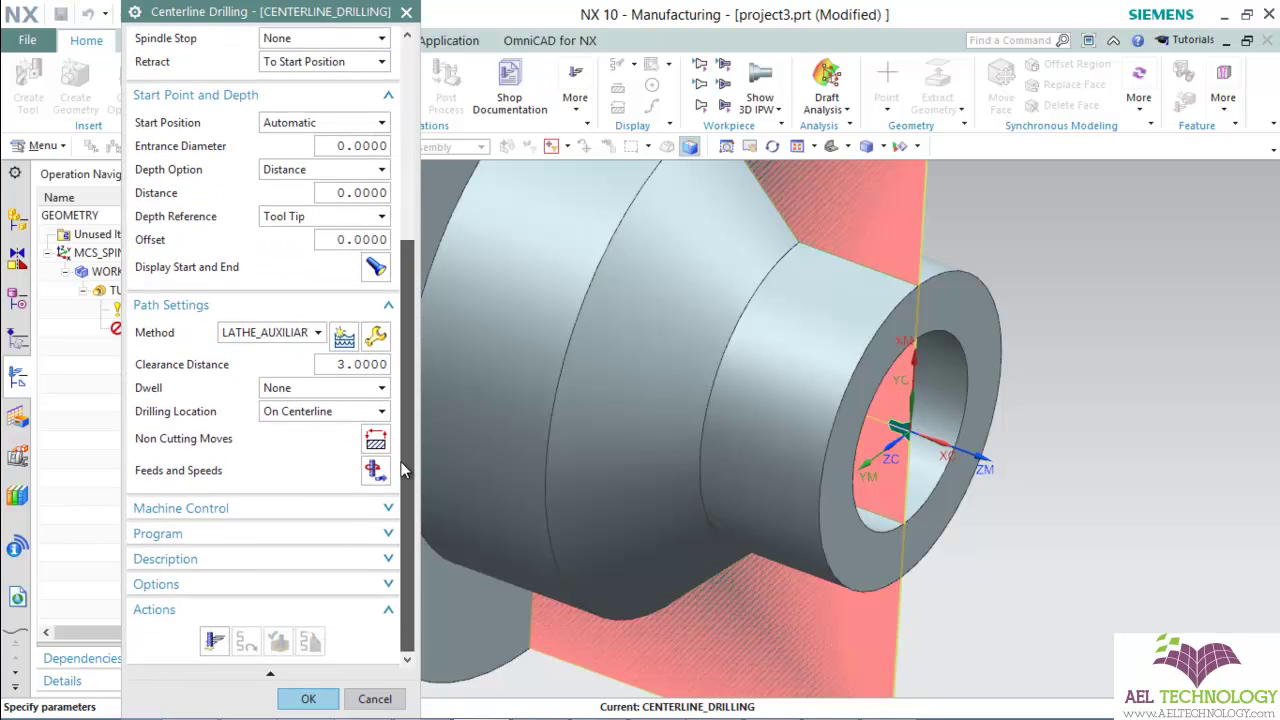
pyautogui.click(350, 172)
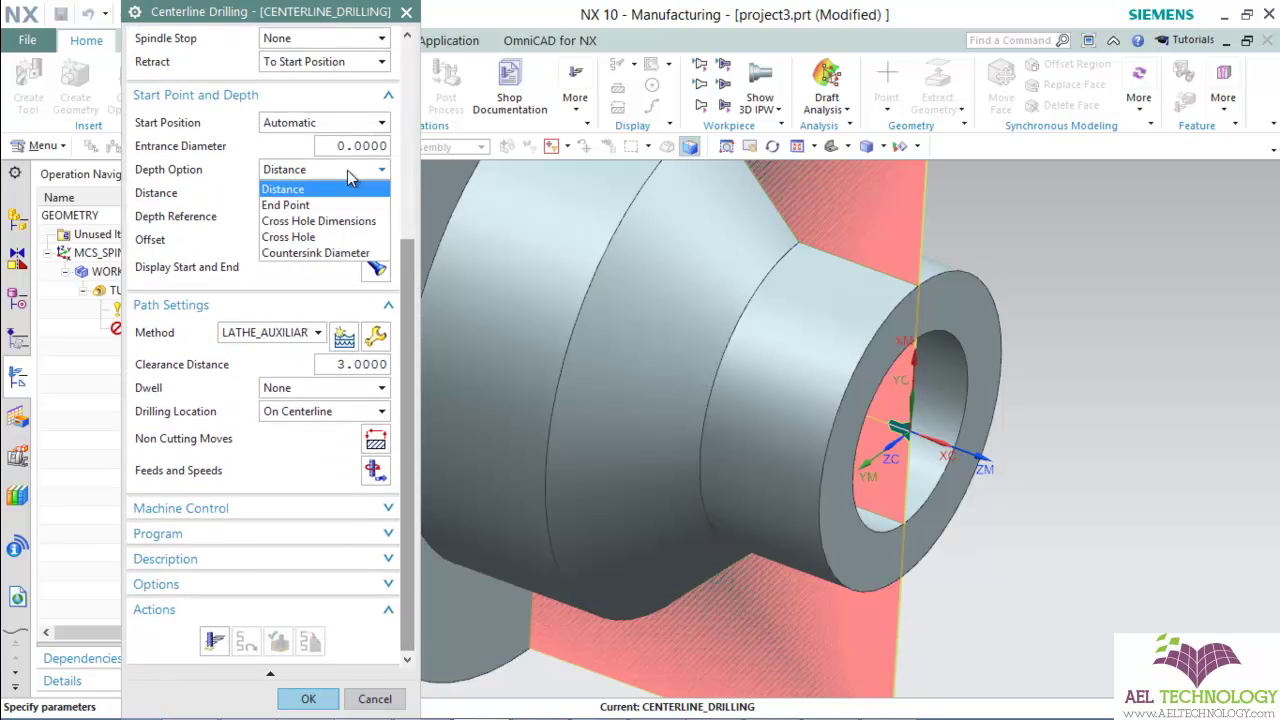
pyautogui.click(307, 207)
pyautogui.scroll(-2, 843, 380)
pyautogui.scroll(4, 771, 363)
pyautogui.scroll(-3, 814, 363)
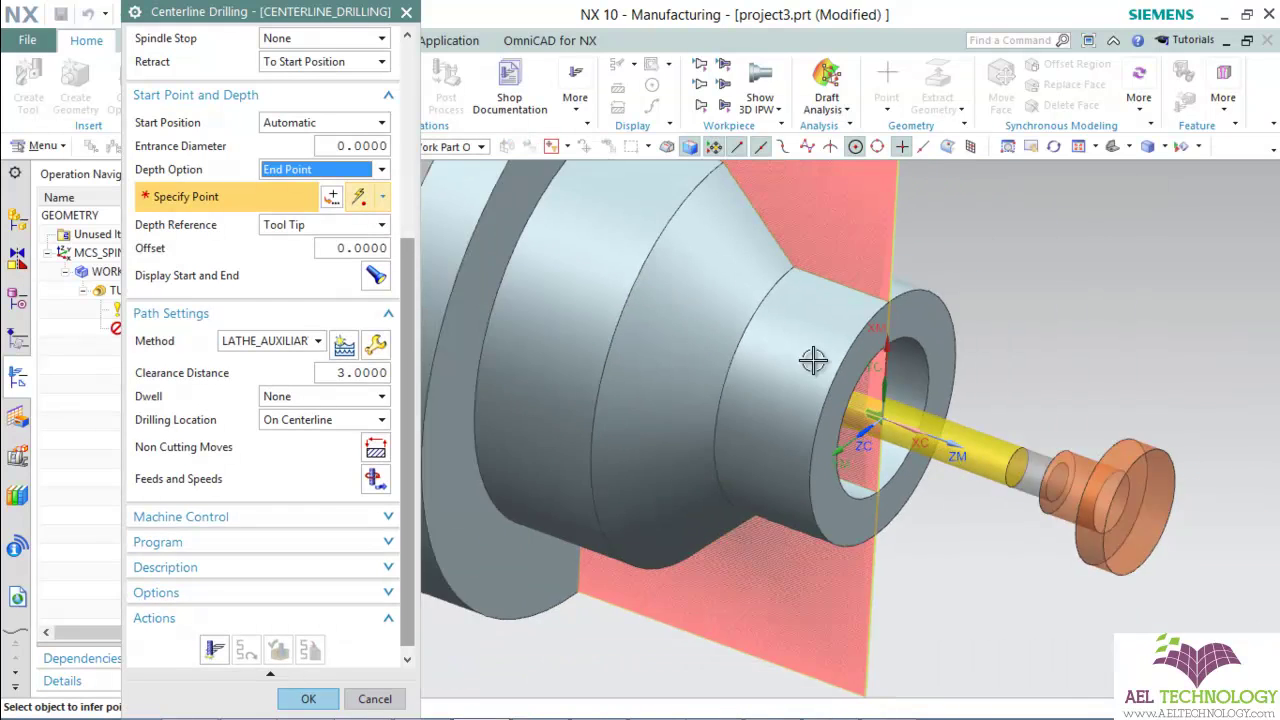
pyautogui.scroll(-2, 980, 365)
pyautogui.moveTo(980, 365); pyautogui.dragTo(700, 348, button='middle')
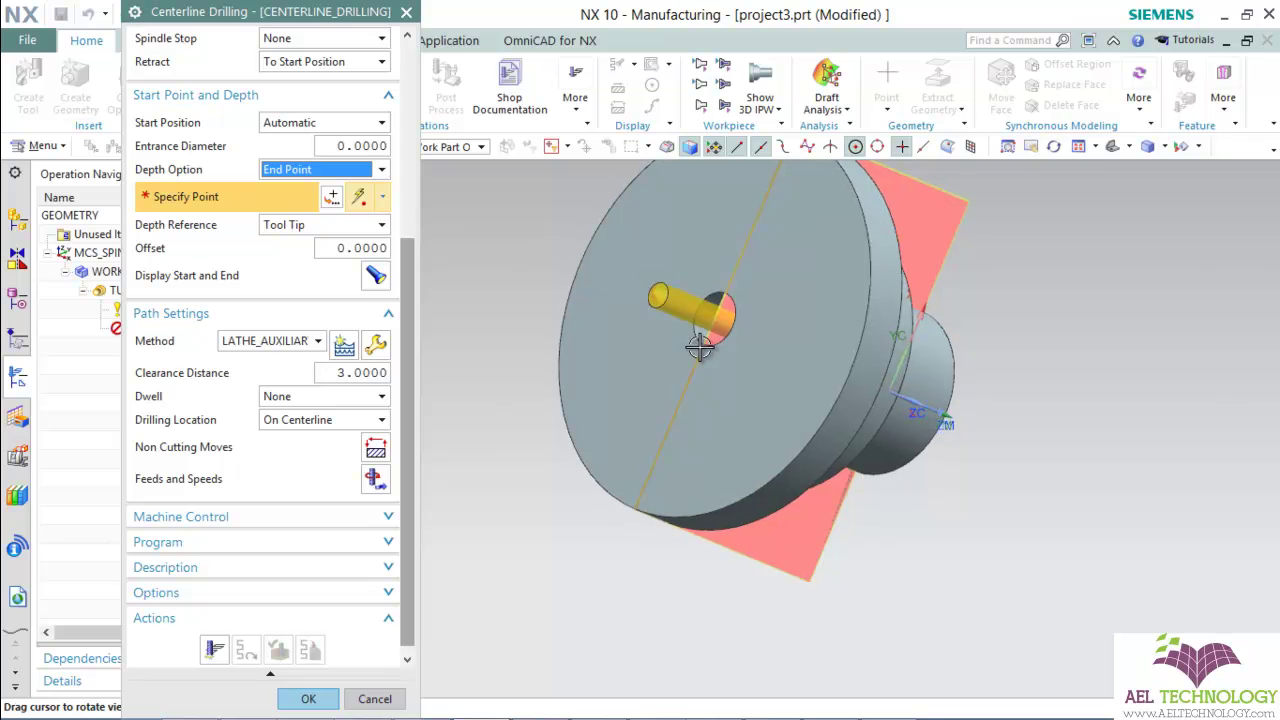
pyautogui.click(697, 345)
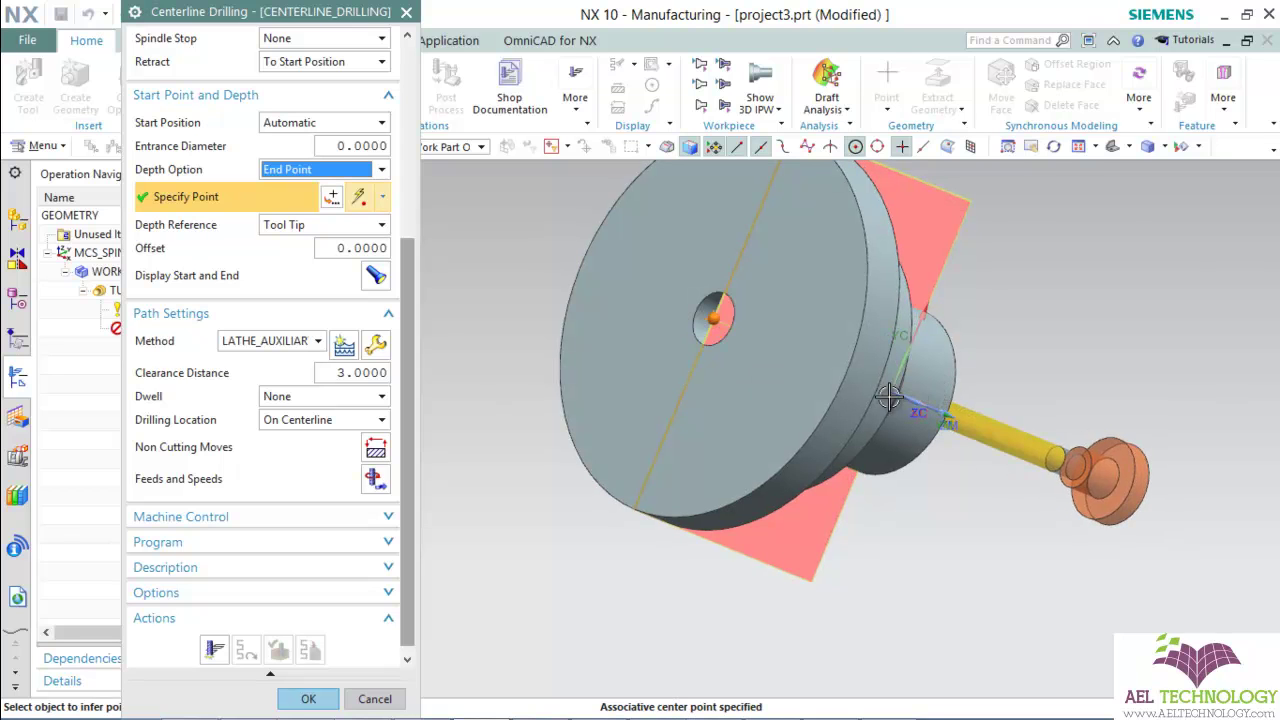
# - Accept the centerline drilling settings and generate its tool path
pyautogui.click(313, 697)
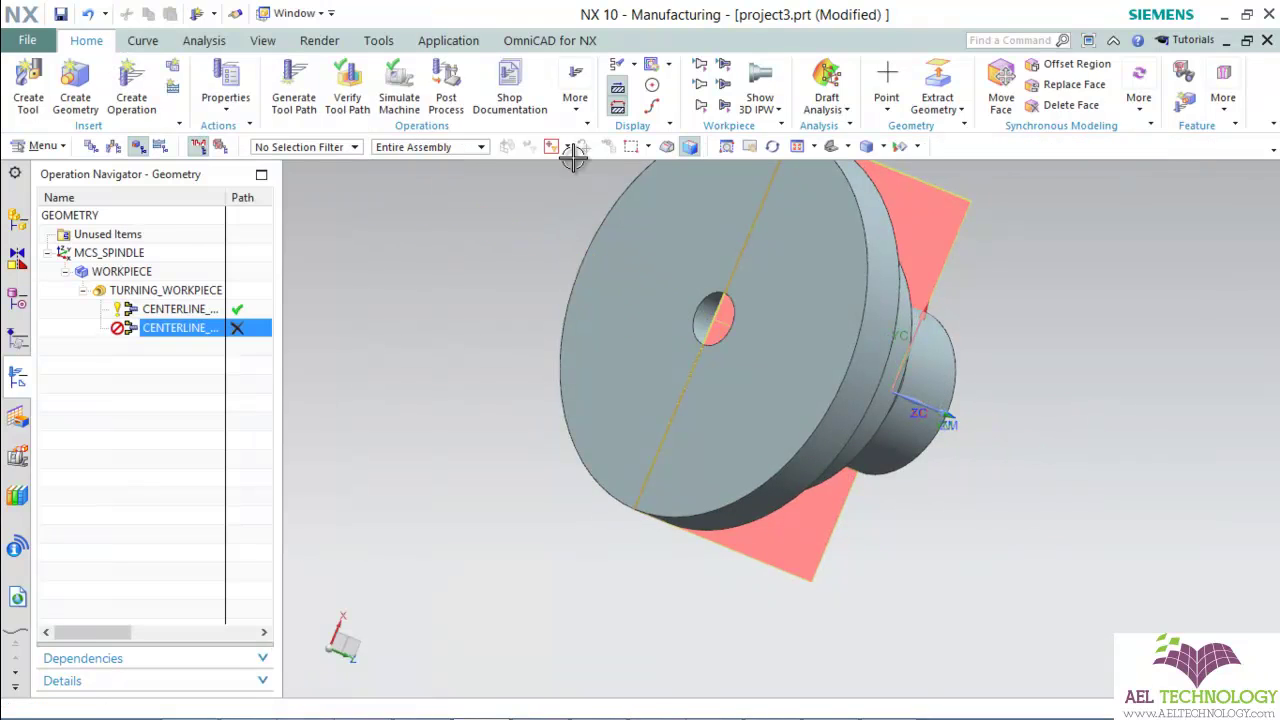
pyautogui.moveTo(822, 341); pyautogui.dragTo(627, 381, button='middle')
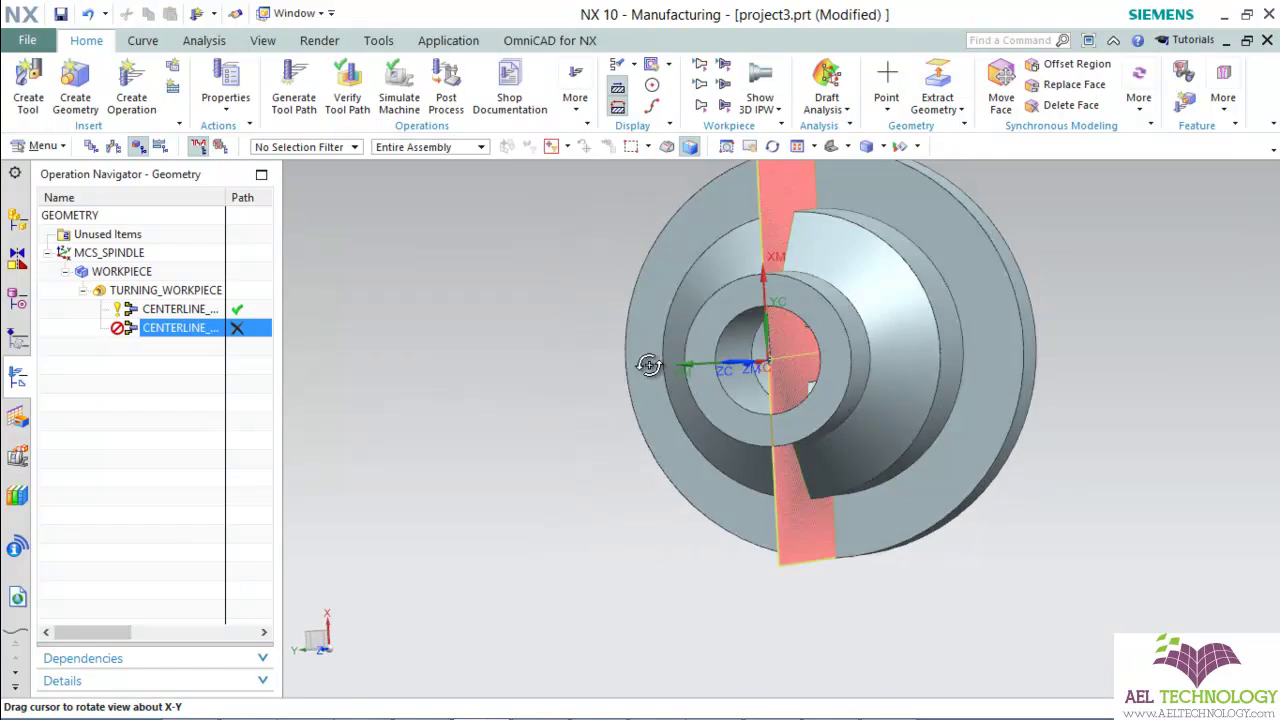
pyautogui.rightClick(150, 328)
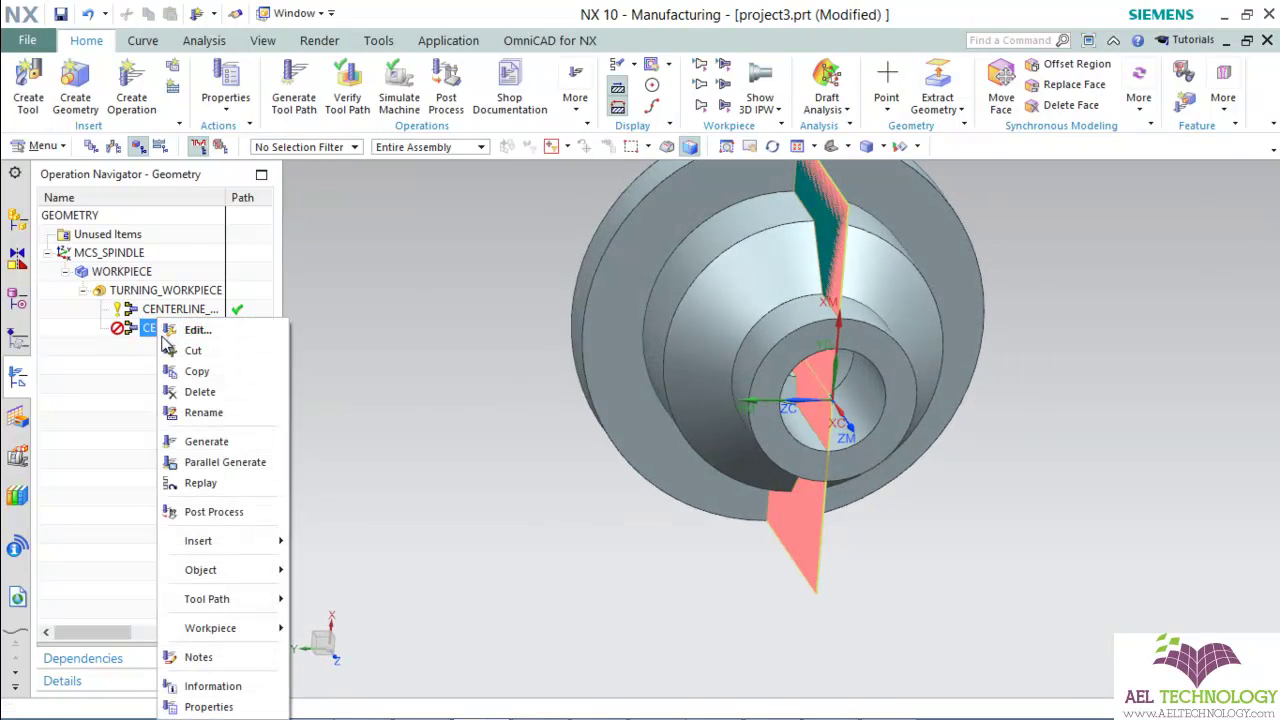
pyautogui.click(177, 437)
# - Inspect the drilling path inside the bore and launch tool path verification
pyautogui.moveTo(786, 343); pyautogui.dragTo(916, 376, button='middle')
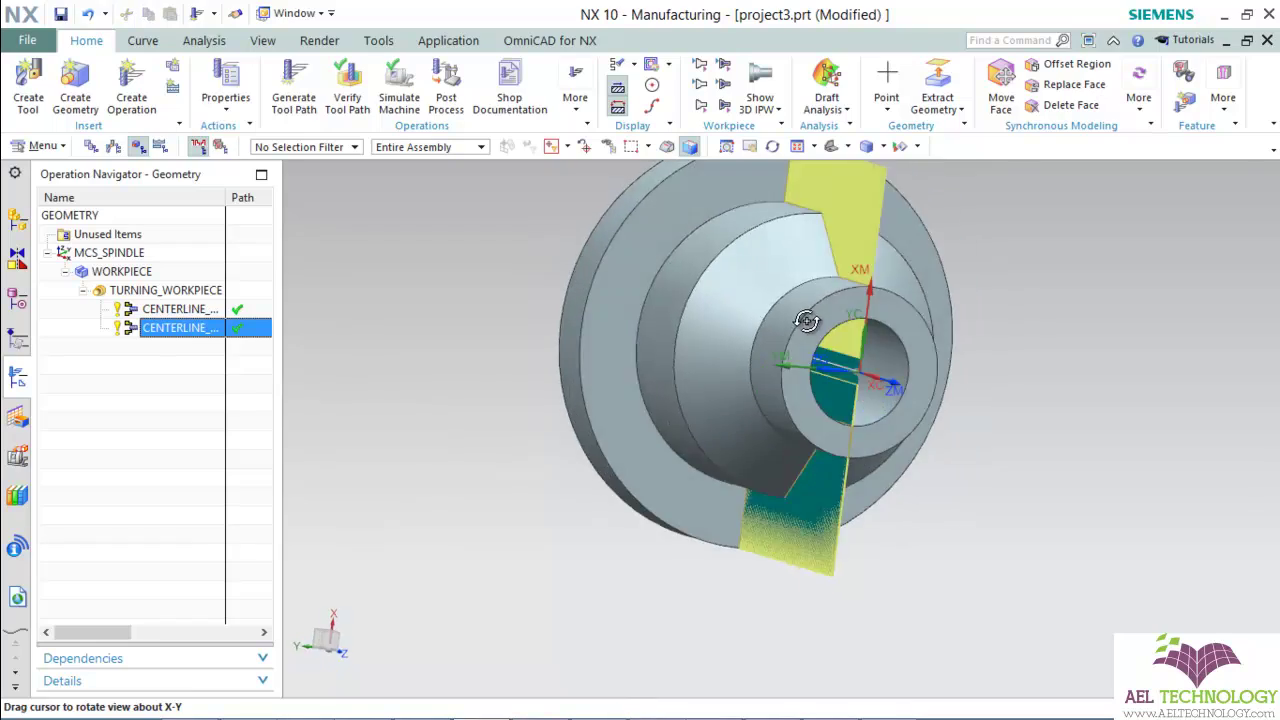
pyautogui.scroll(3, 880, 400)
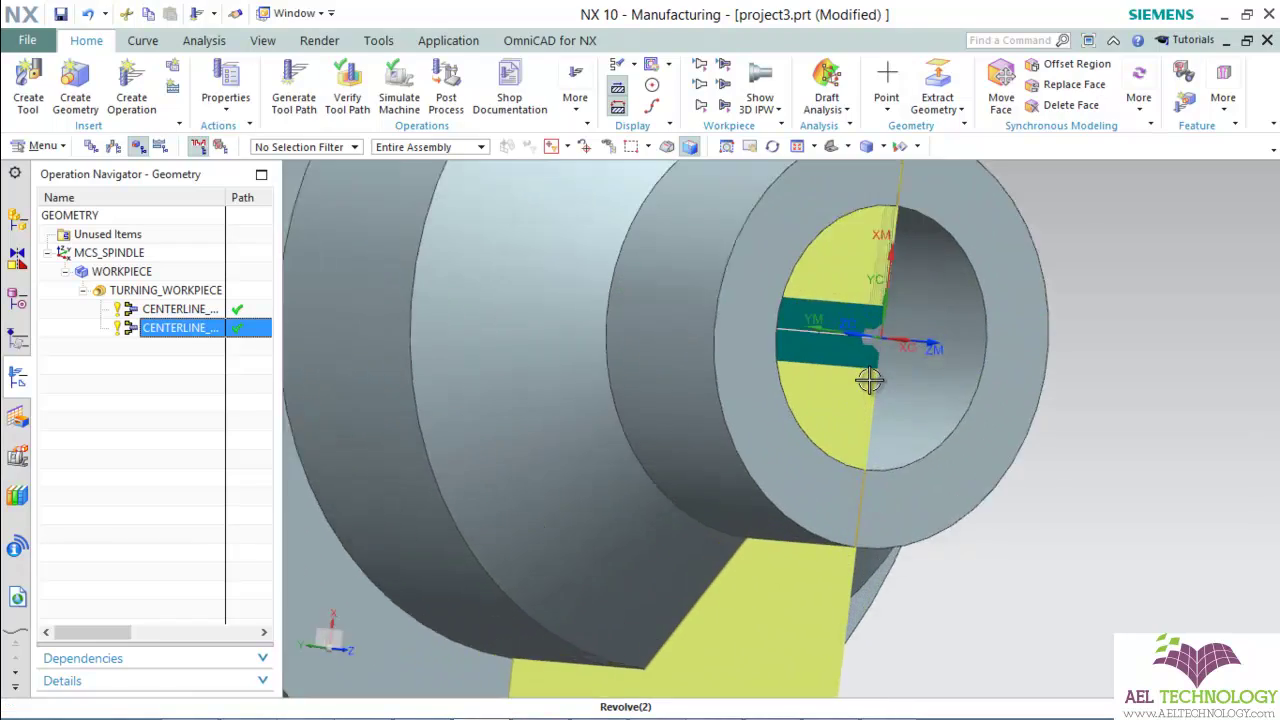
pyautogui.scroll(2, 866, 365)
pyautogui.moveTo(866, 363)
pyautogui.mouseDown(button='middle')
pyautogui.moveTo(810, 379)
pyautogui.moveTo(829, 354)
pyautogui.mouseUp(button='middle')
pyautogui.scroll(2, 837, 366)
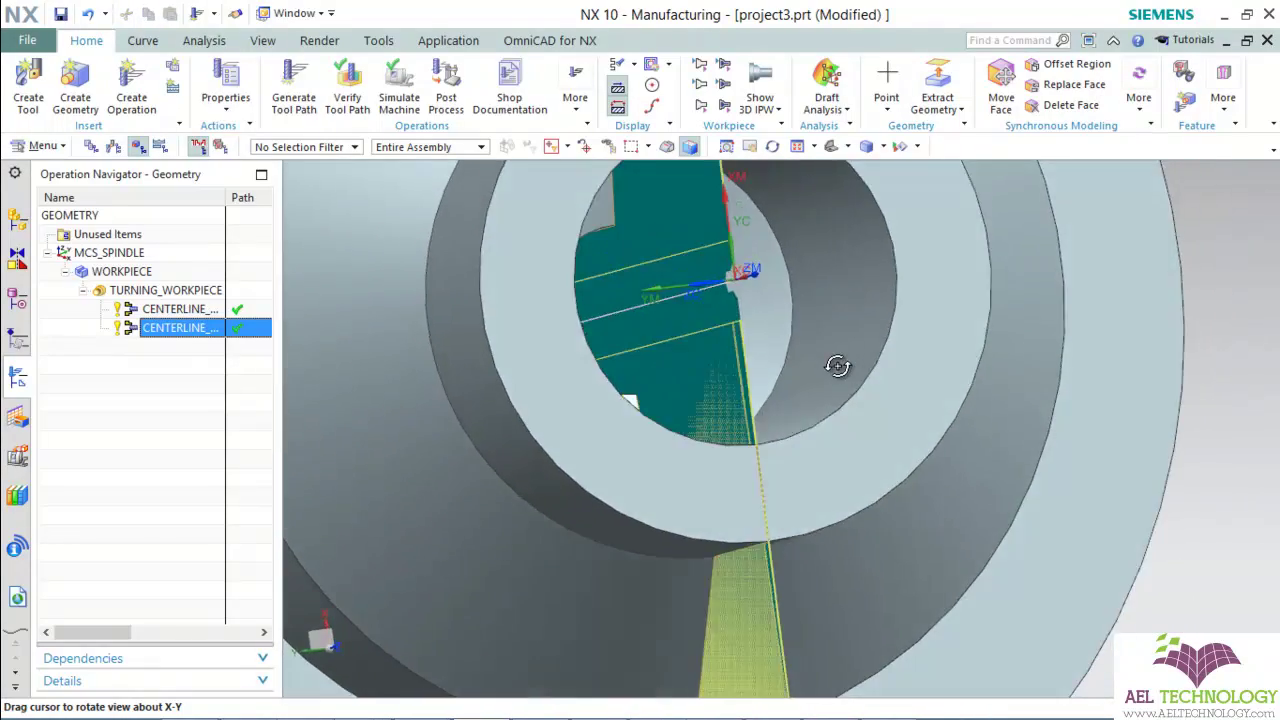
pyautogui.scroll(2, 837, 374)
pyautogui.scroll(-5, 830, 425)
pyautogui.scroll(-3, 830, 425)
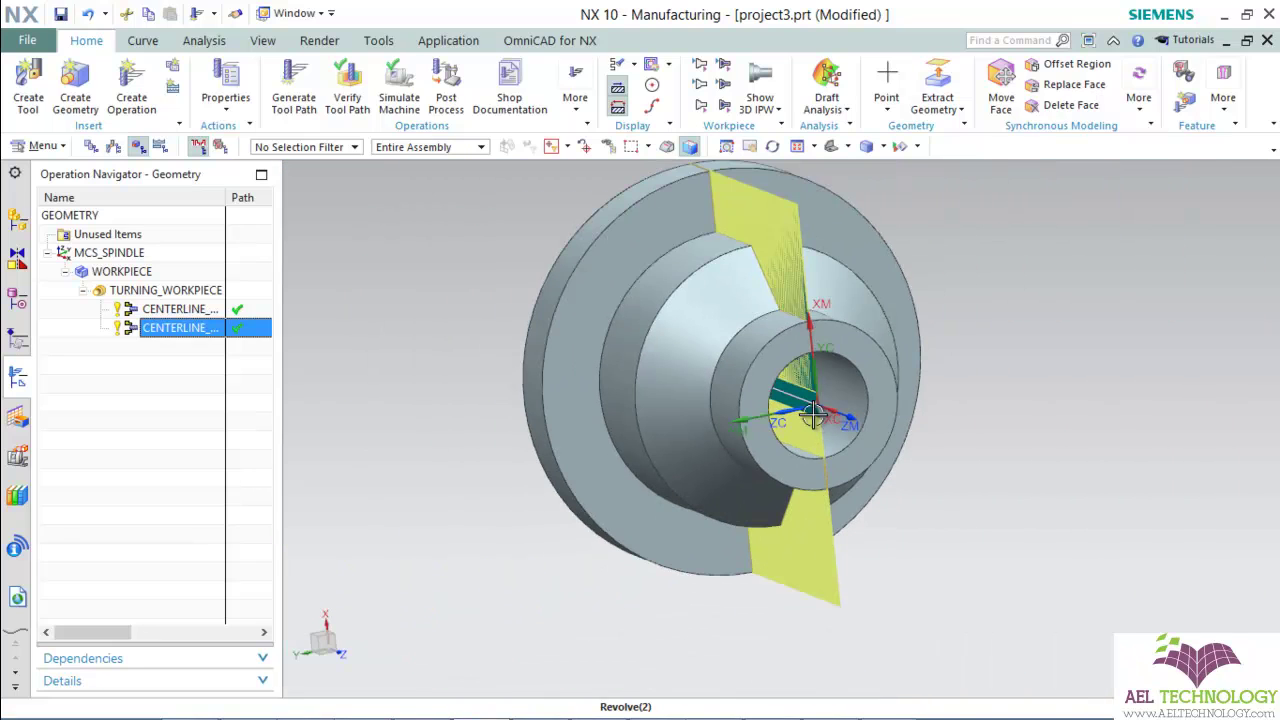
pyautogui.click(345, 100)
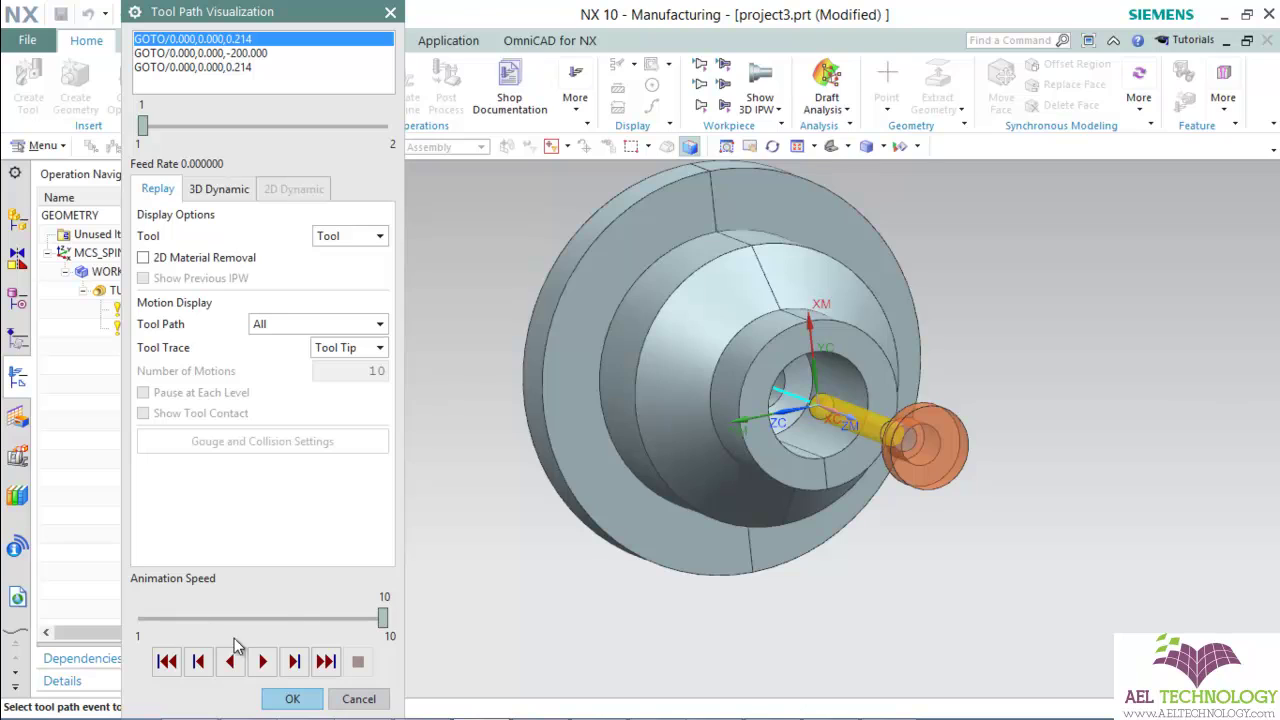
# - Replay the drilling path at animation speed 2, then run the 3D dynamic simulation
pyautogui.click(387, 625)
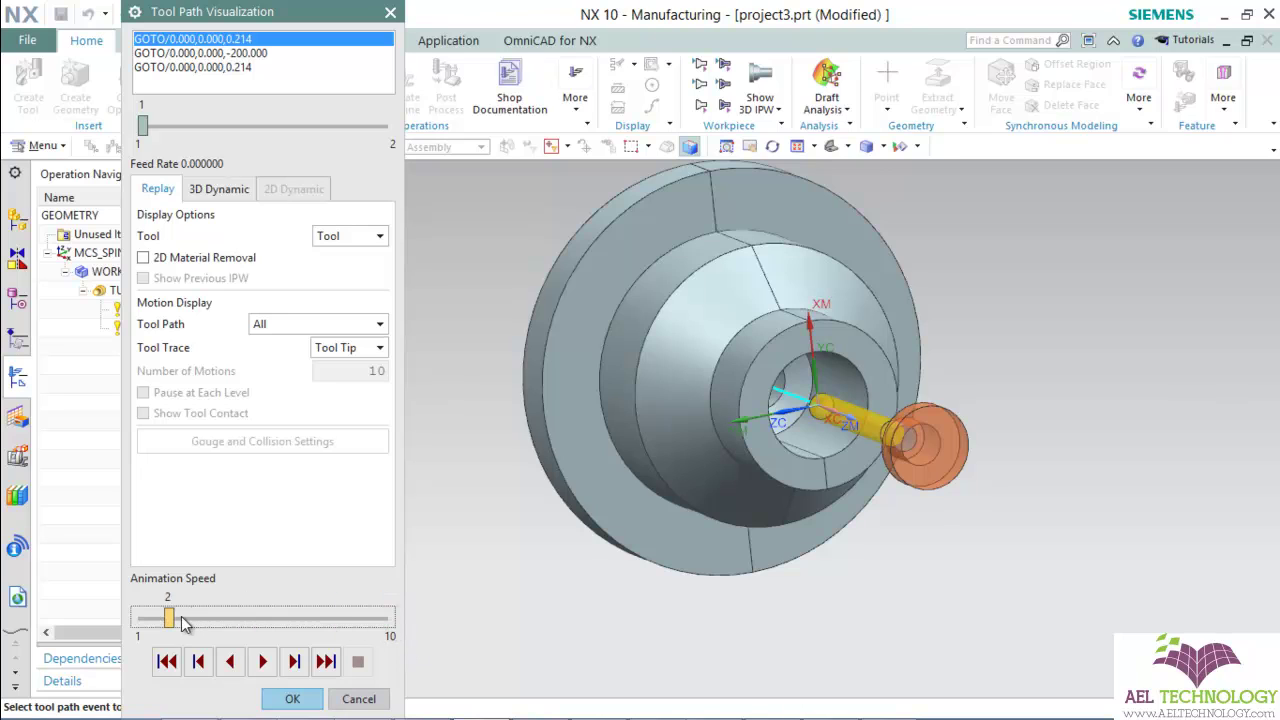
pyautogui.click(257, 662)
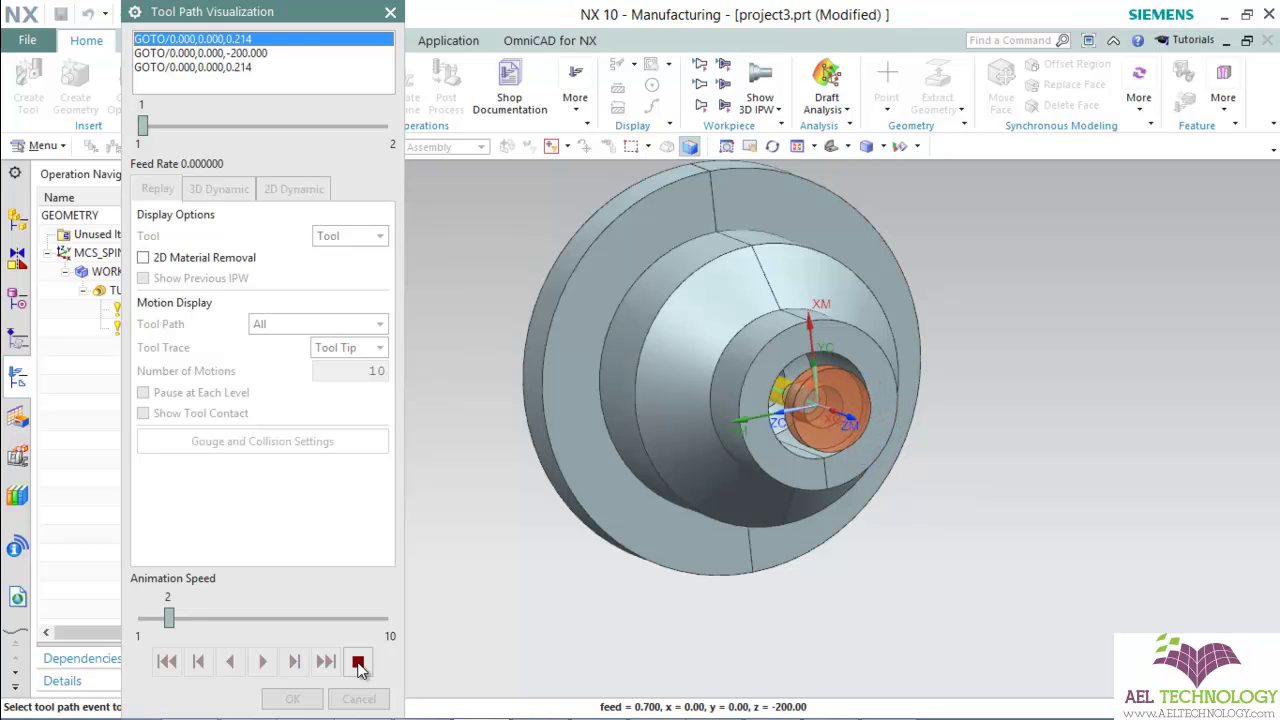
pyautogui.click(358, 664)
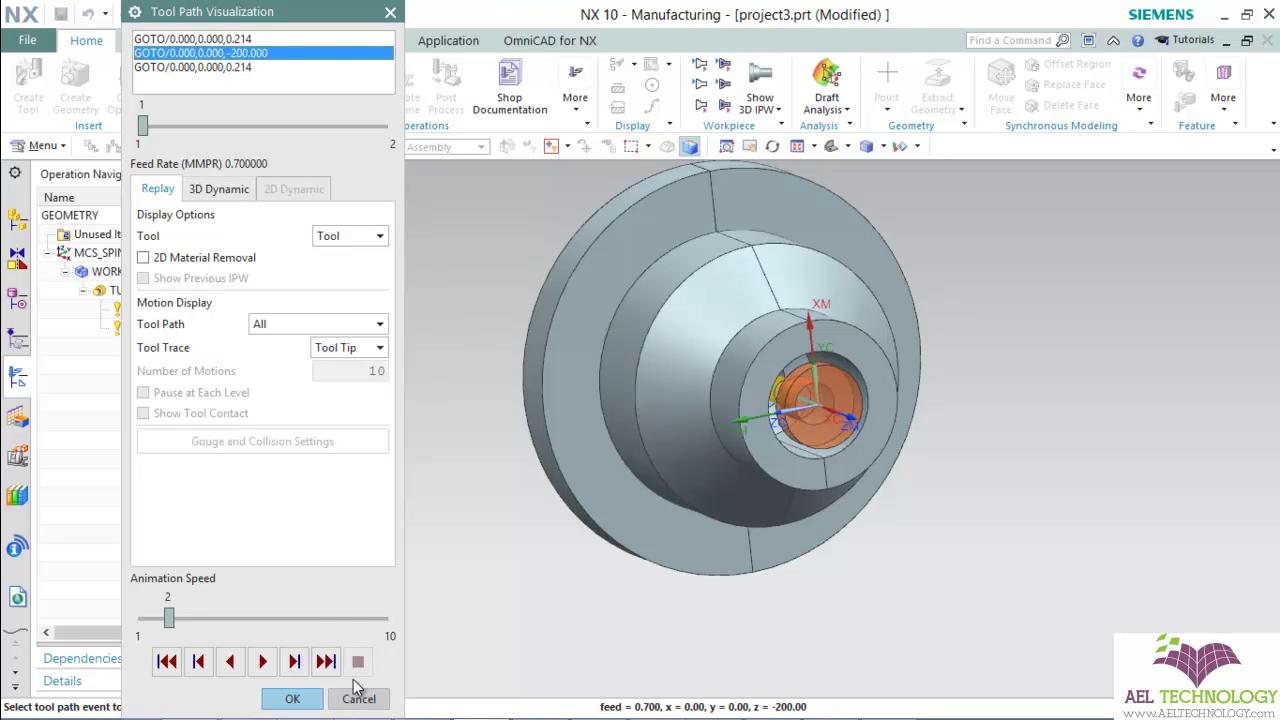
pyautogui.click(224, 192)
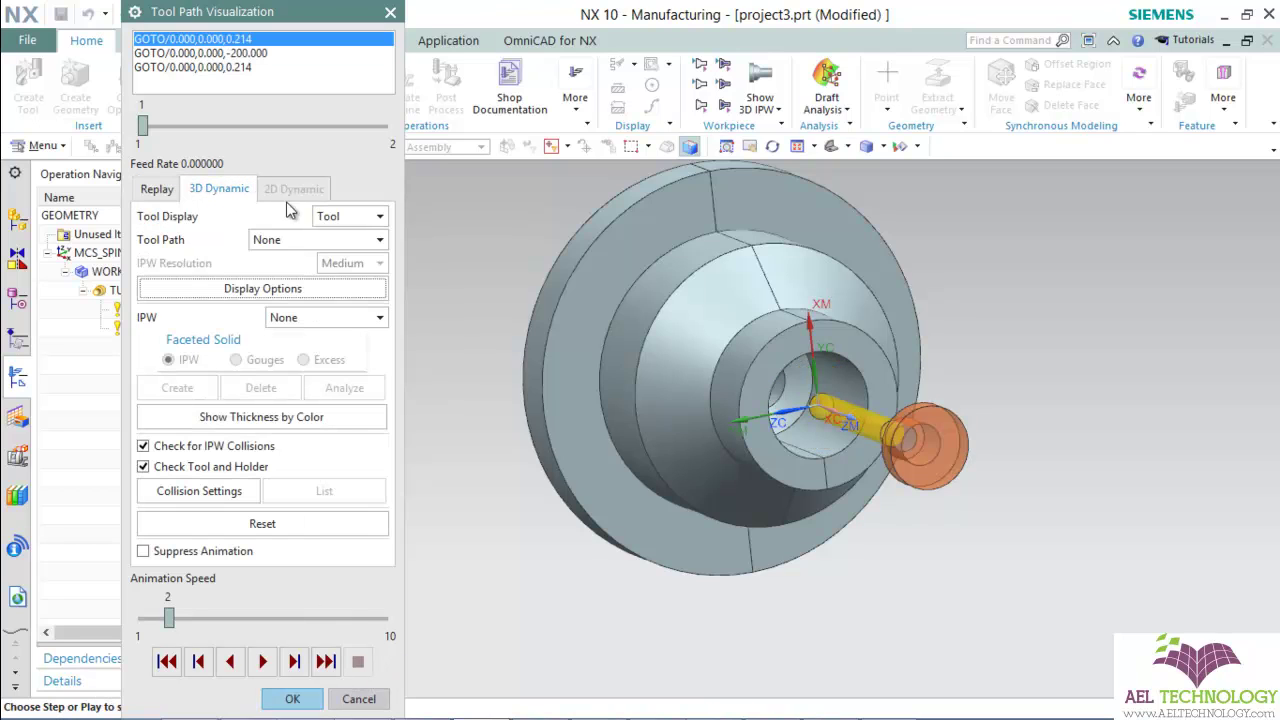
pyautogui.click(266, 664)
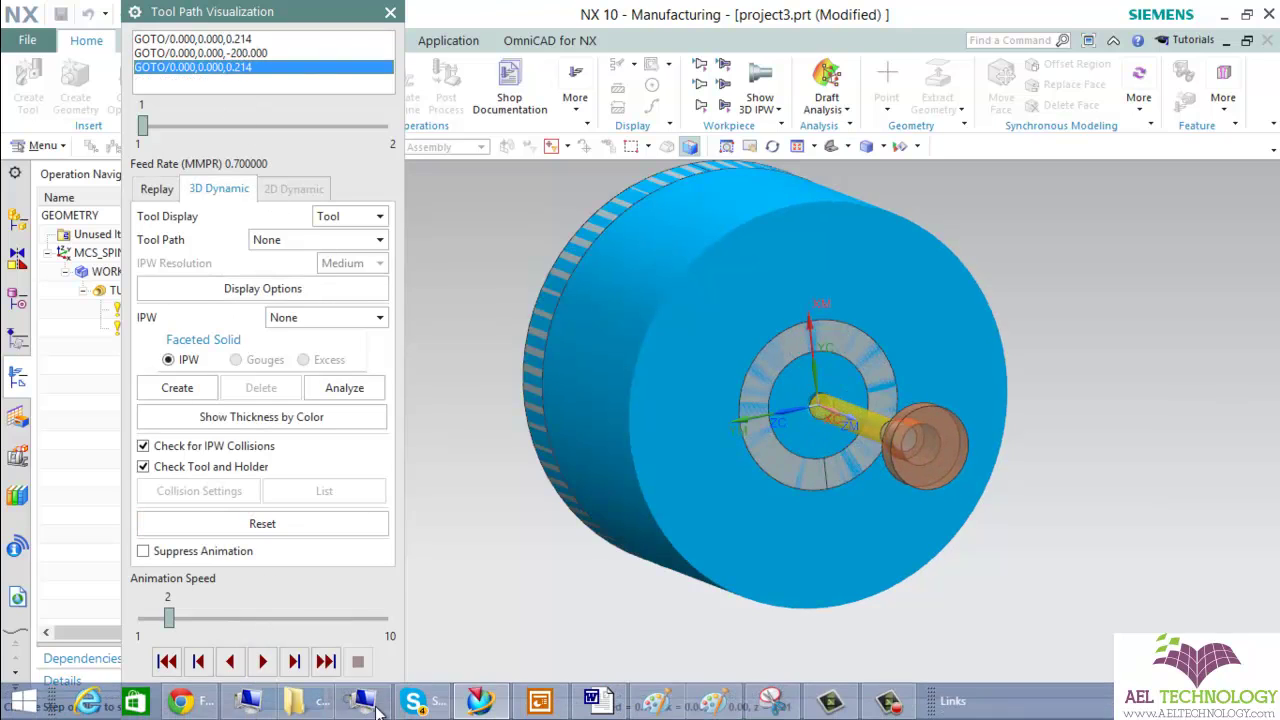
pyautogui.click(358, 694)
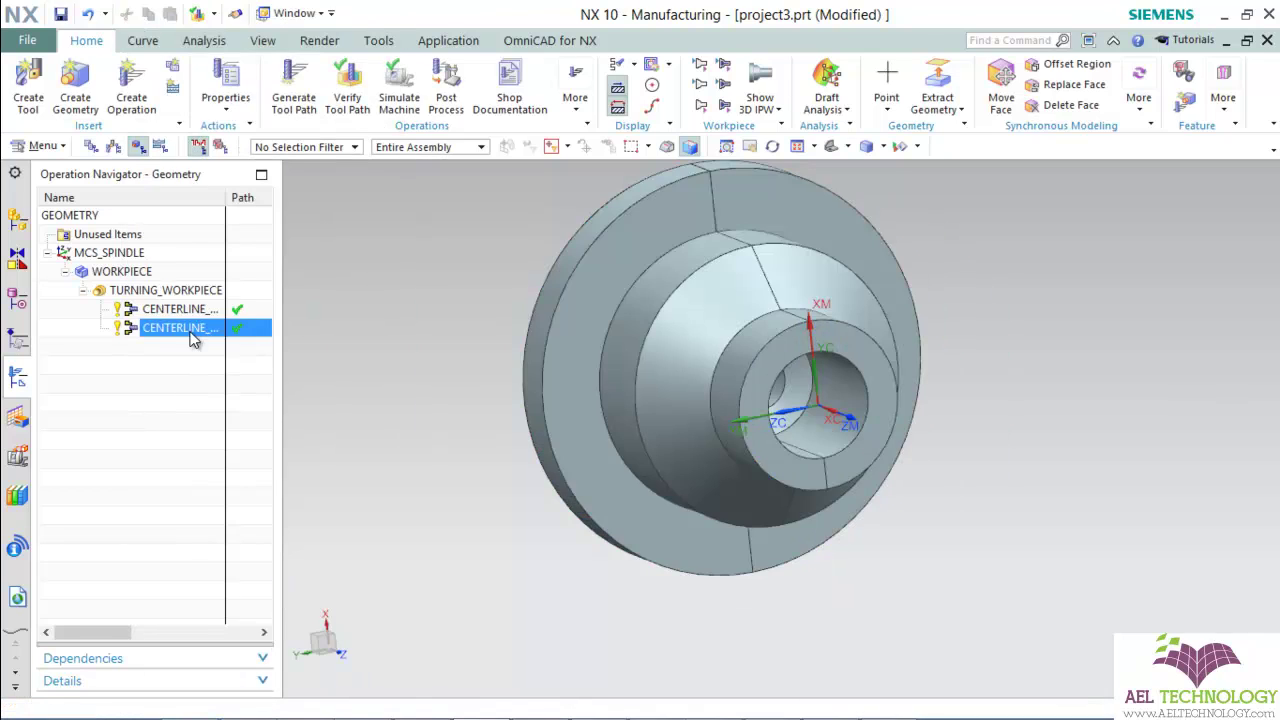
pyautogui.click(190, 308)
pyautogui.keyDown('shift'); pyautogui.click(180, 330); pyautogui.keyUp('shift')
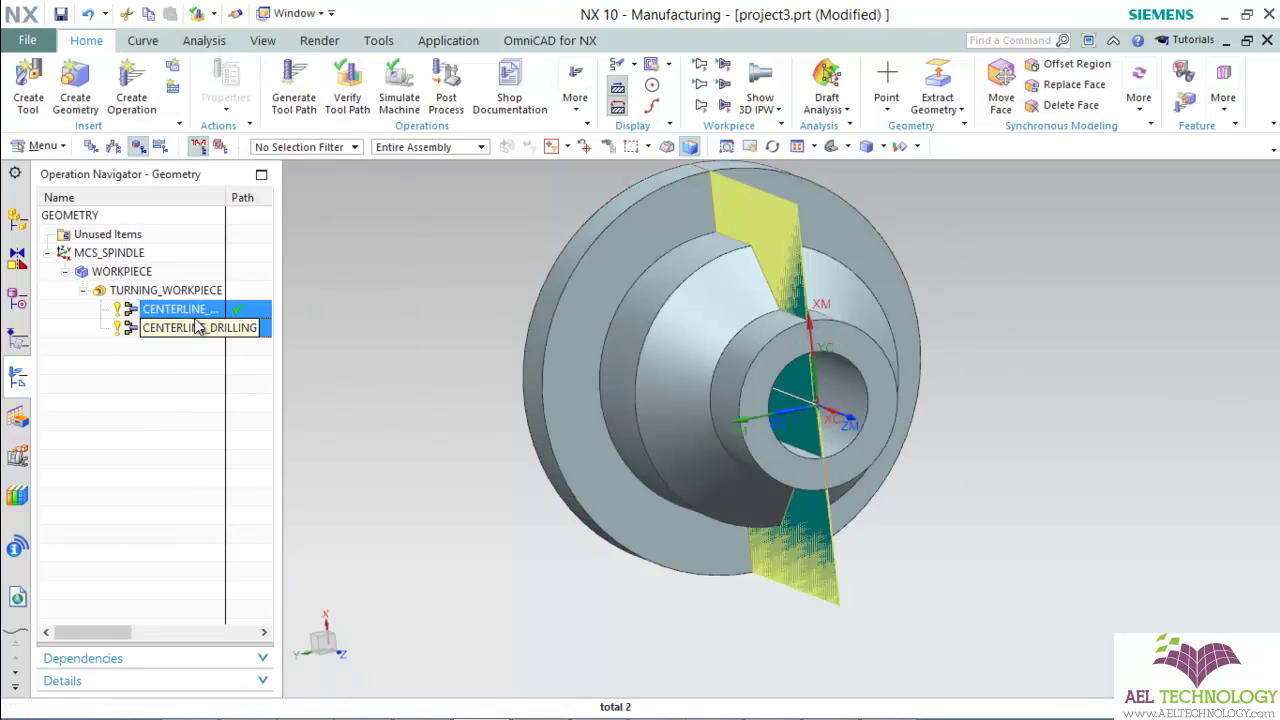
pyautogui.click(362, 106)
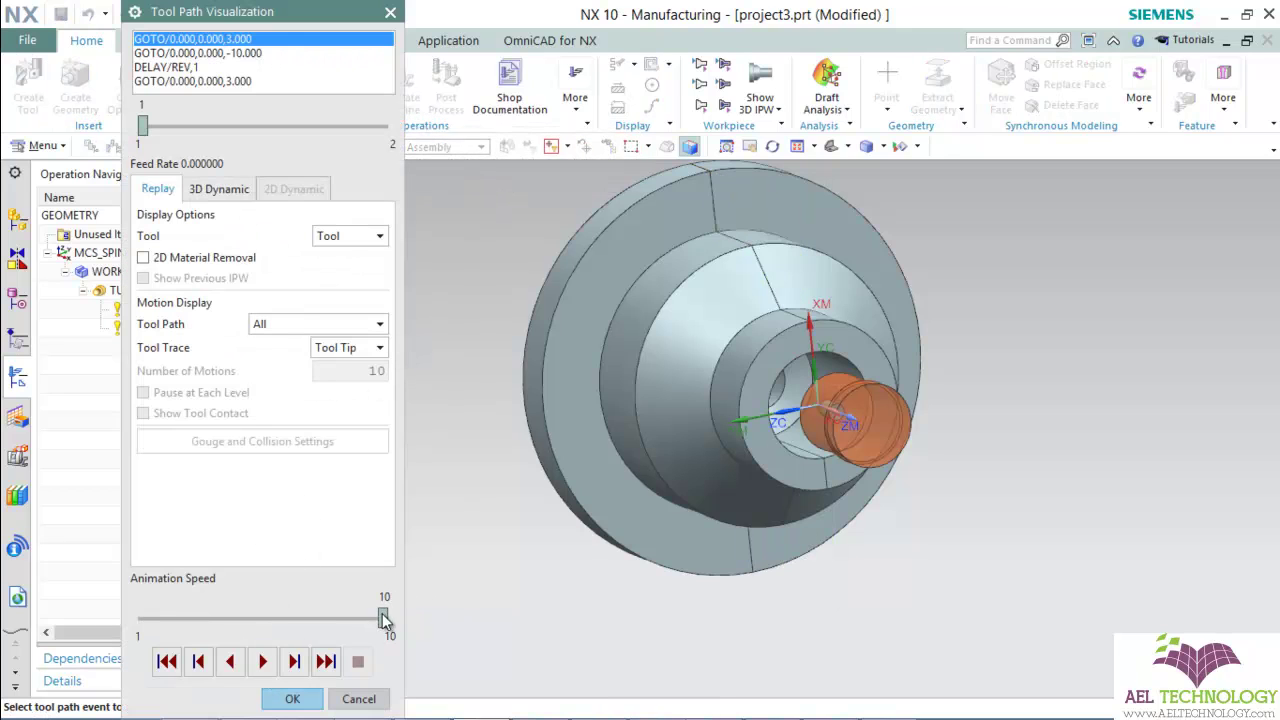
pyautogui.click(262, 661)
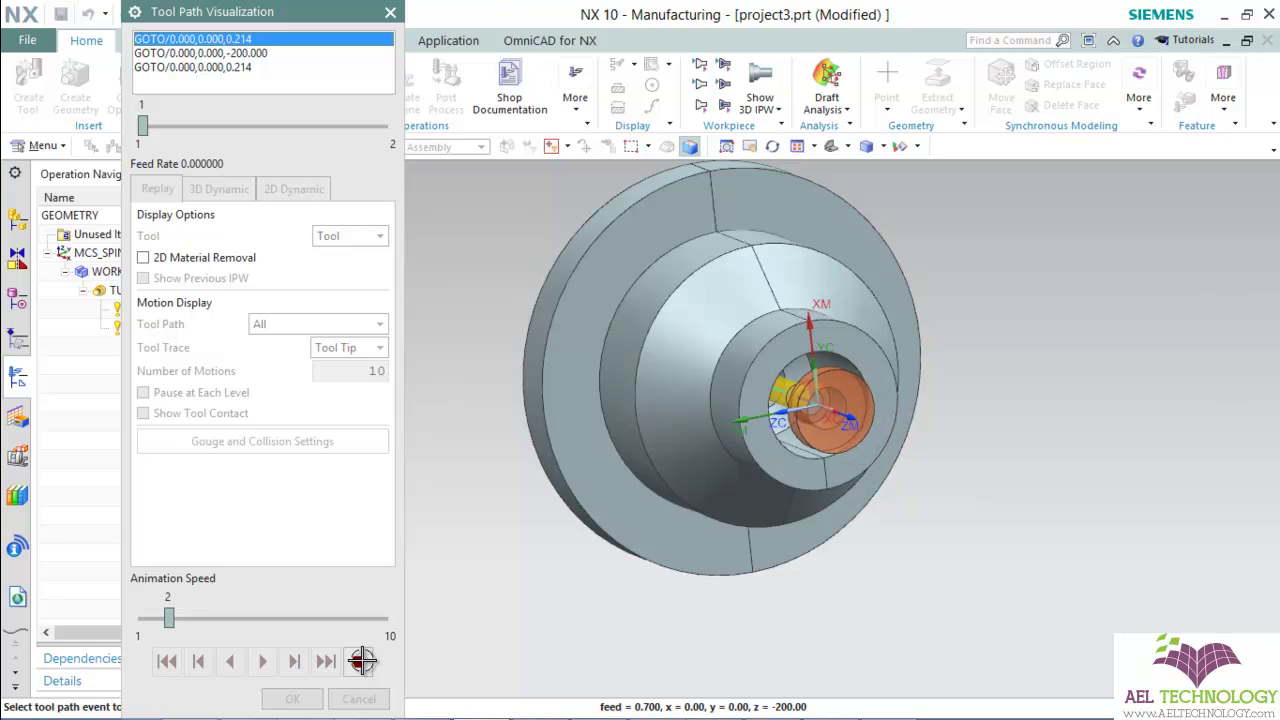
pyautogui.press('Escape')
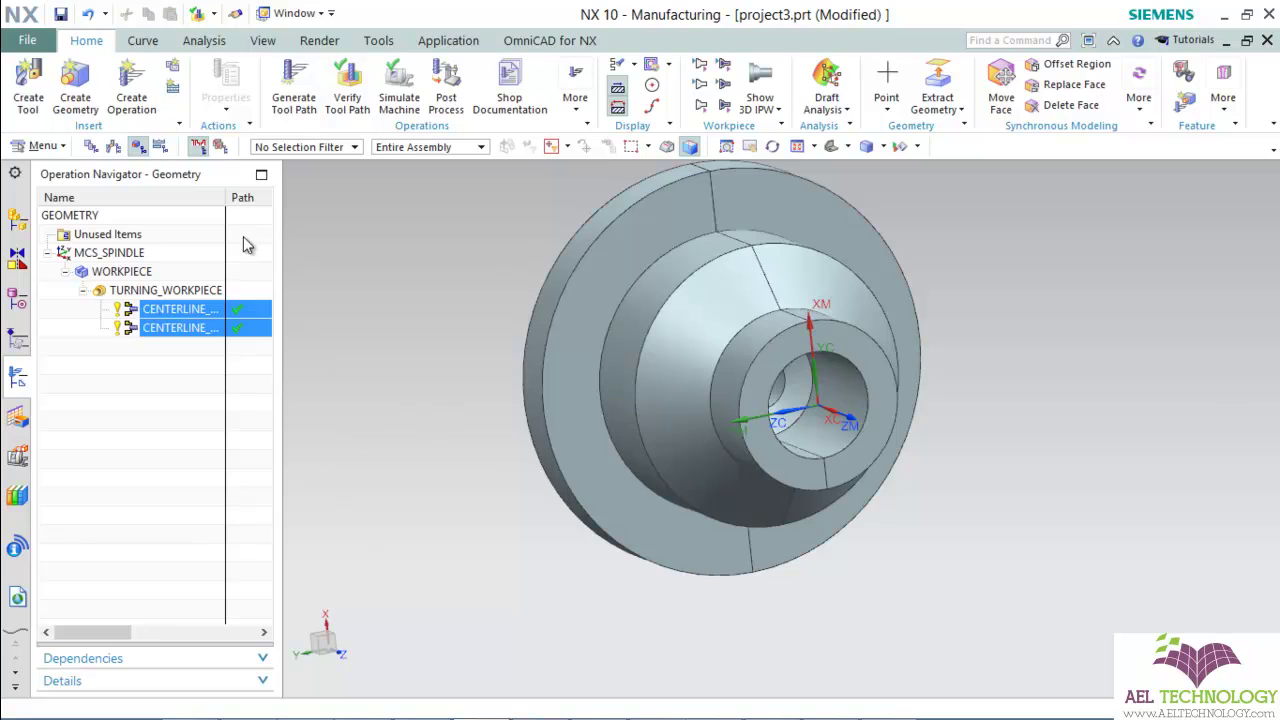
pyautogui.click(338, 102)
pyautogui.click(219, 188)
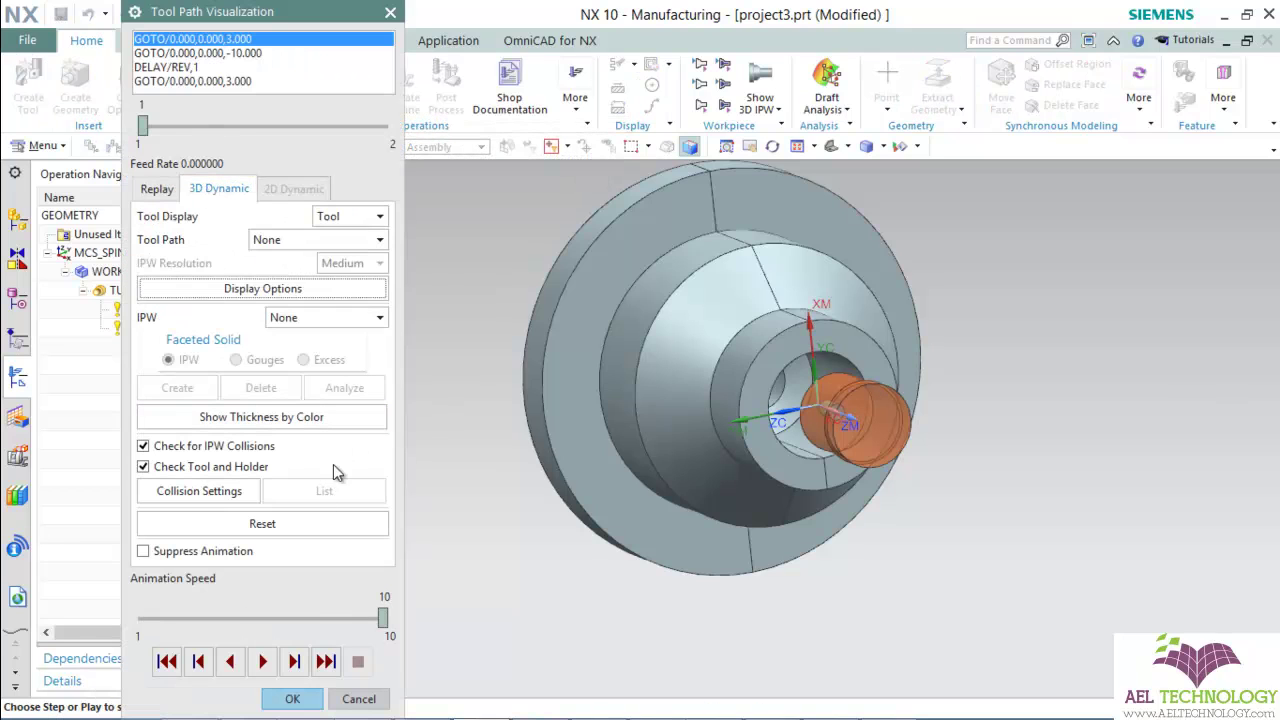
pyautogui.click(384, 620)
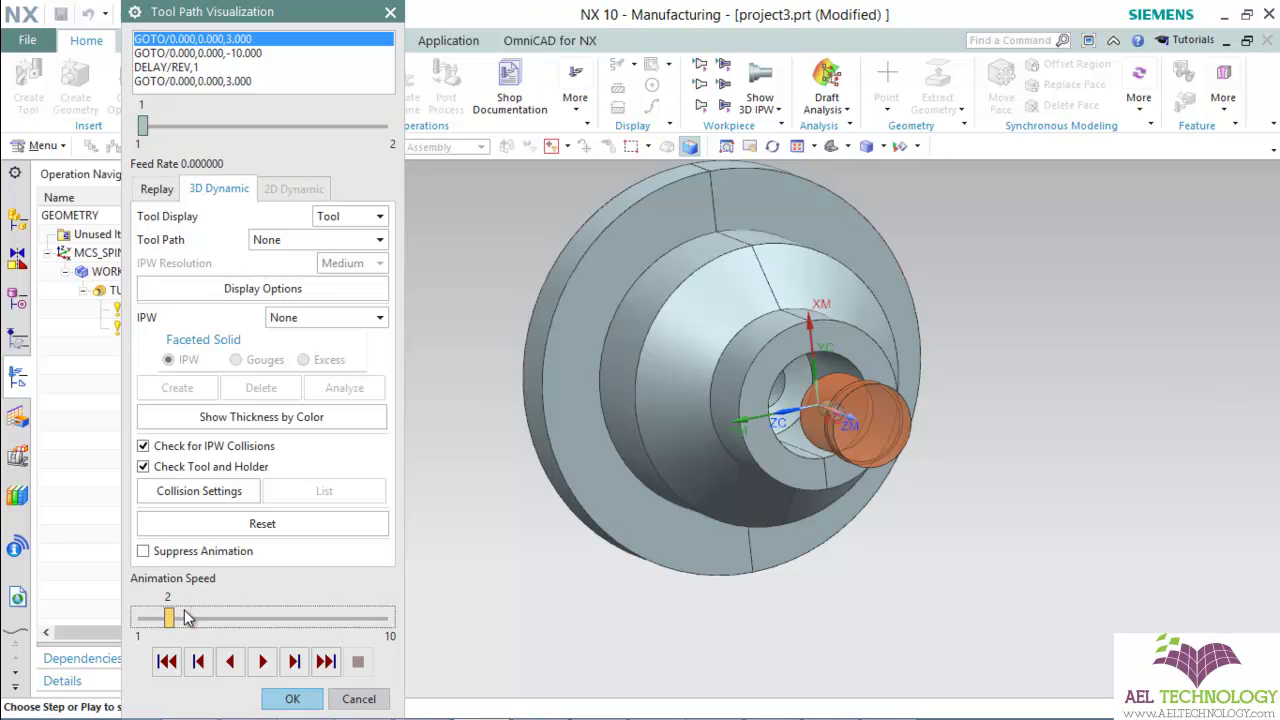
pyautogui.click(263, 661)
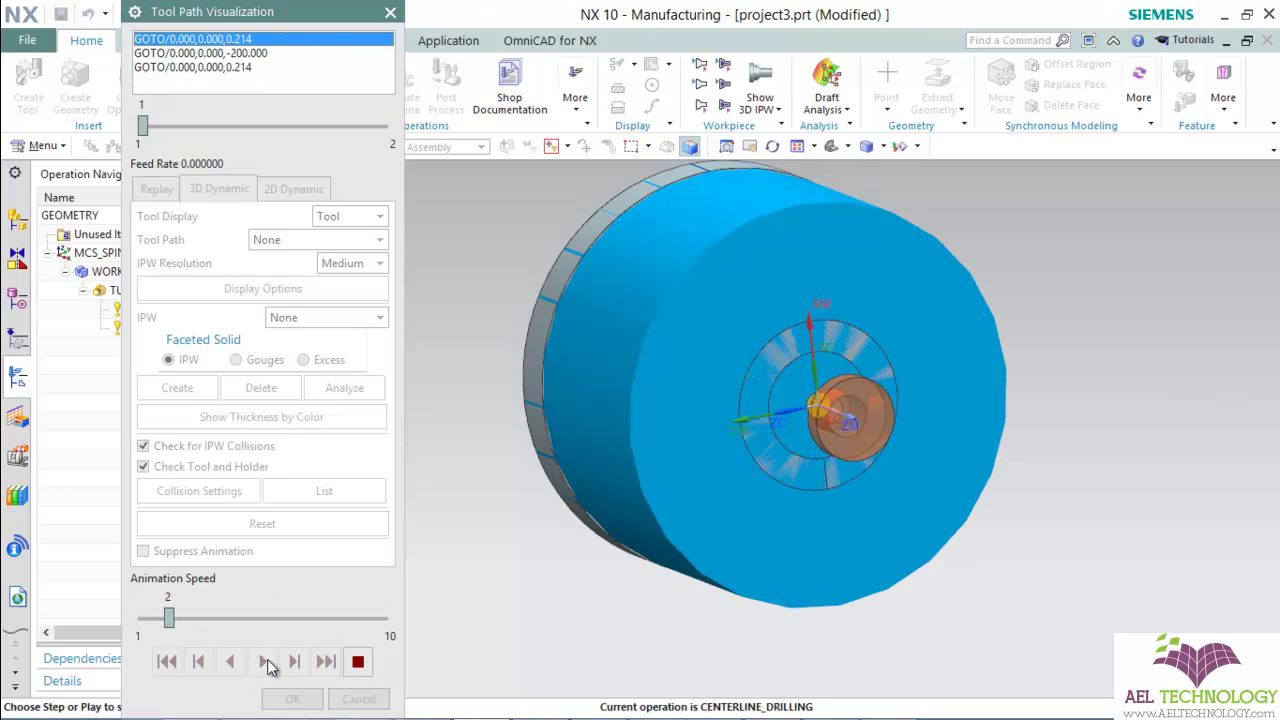
pyautogui.moveTo(764, 424); pyautogui.dragTo(799, 419, button='middle')
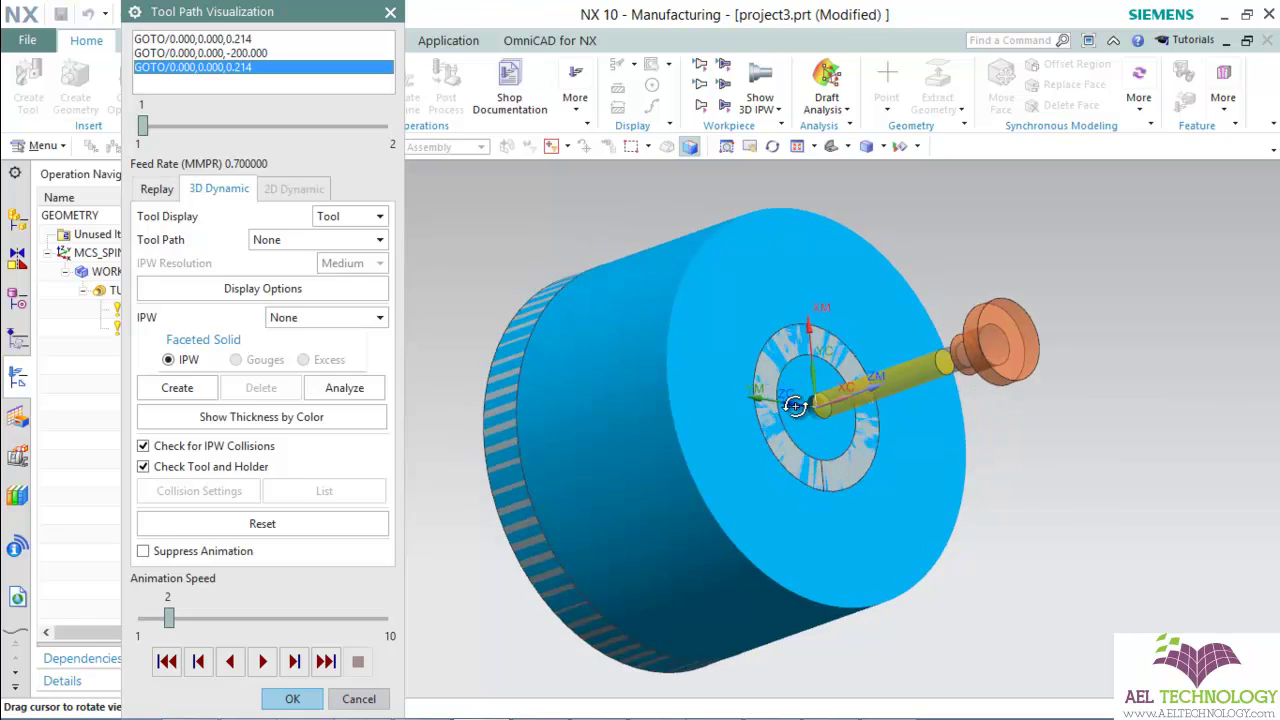
pyautogui.click(358, 697)
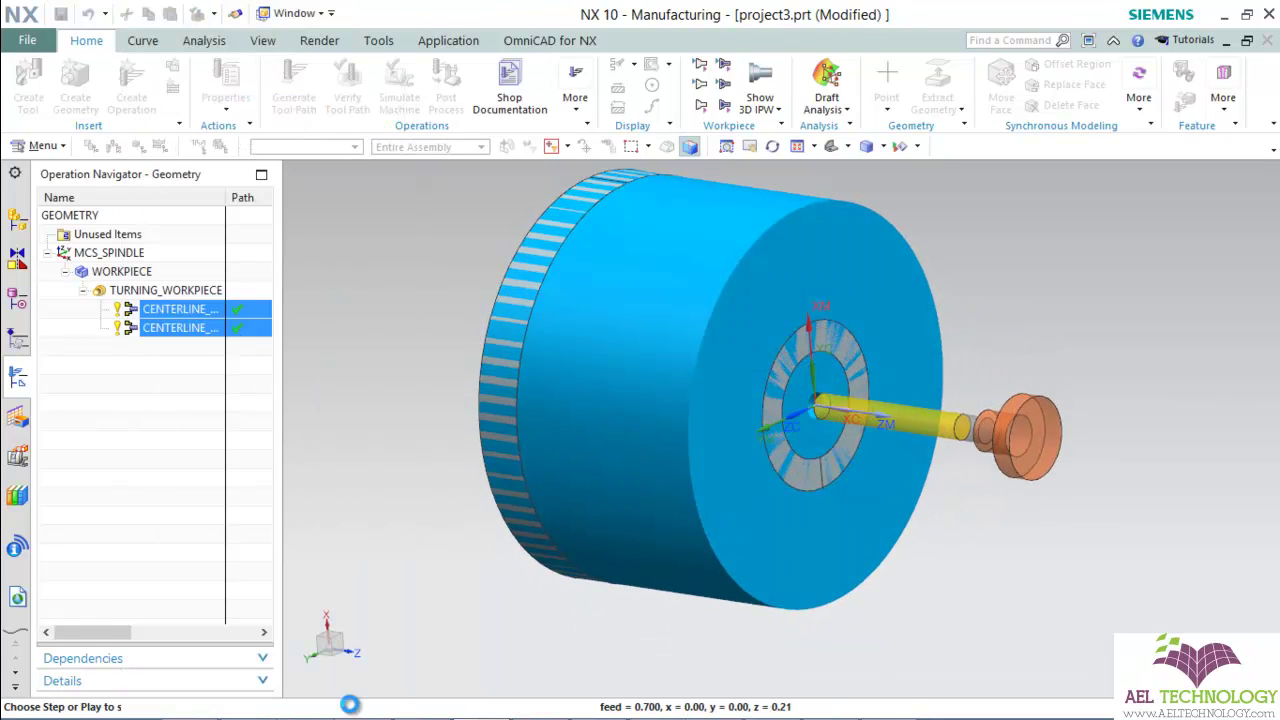
pyautogui.moveTo(808, 329); pyautogui.dragTo(804, 327, button='middle')
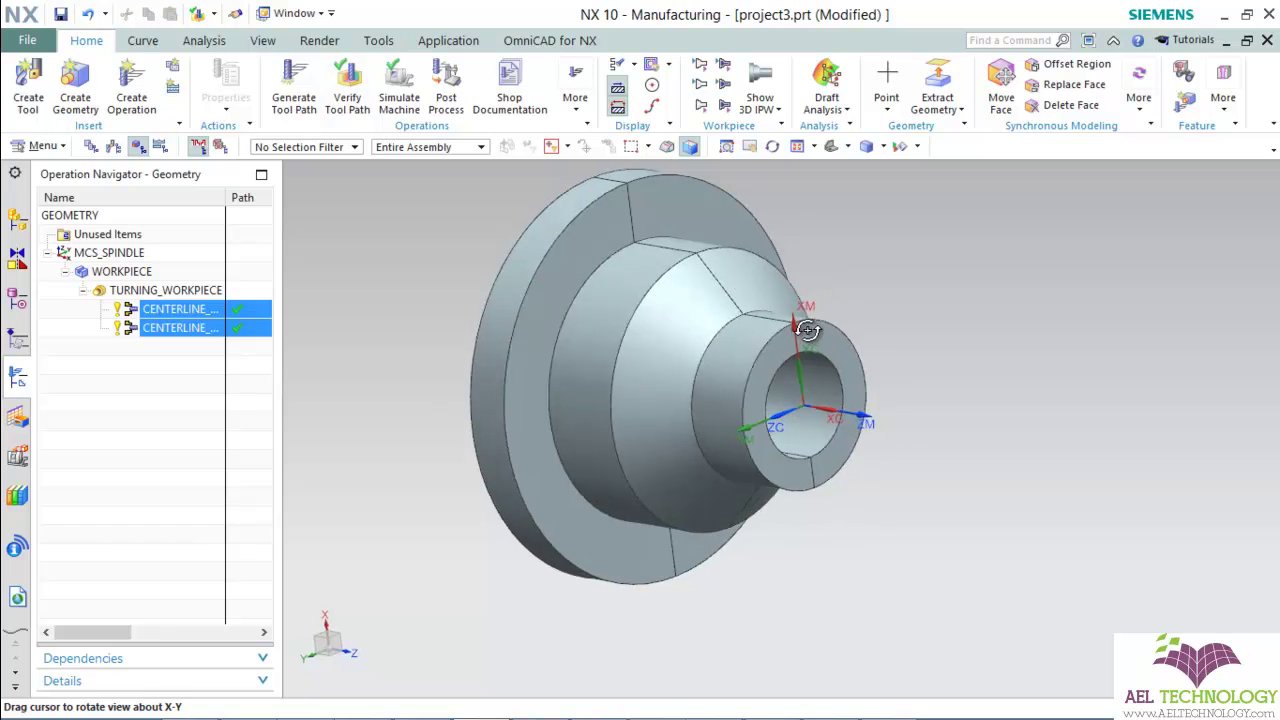